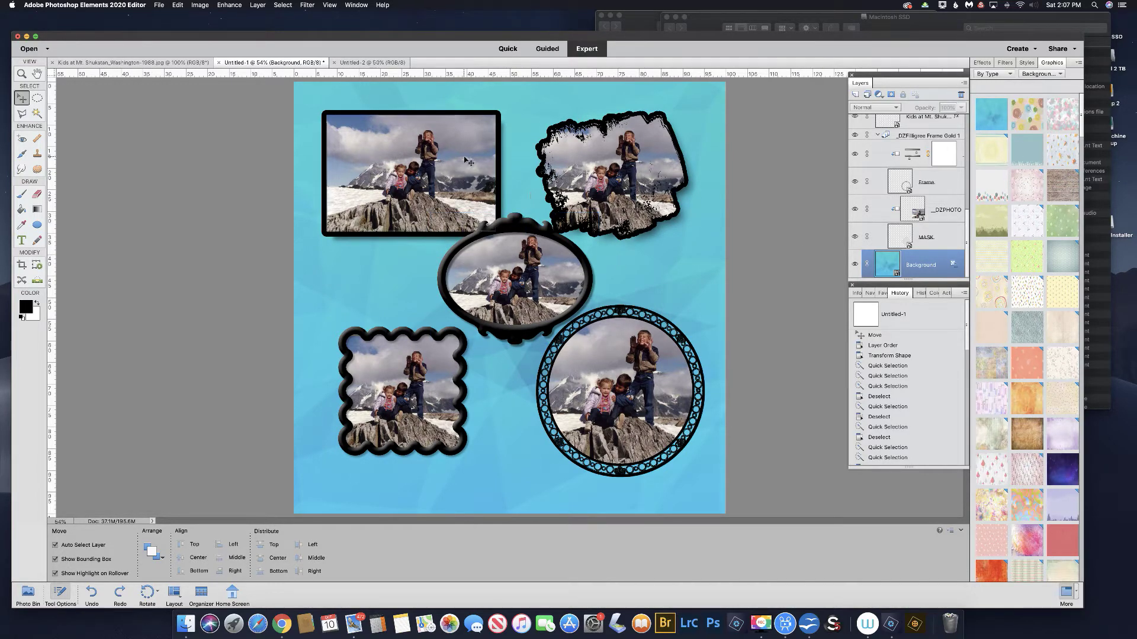
Switch to the blank Untitled-2 document and apply the blue geometric background to its canvas
left_click(362, 63)
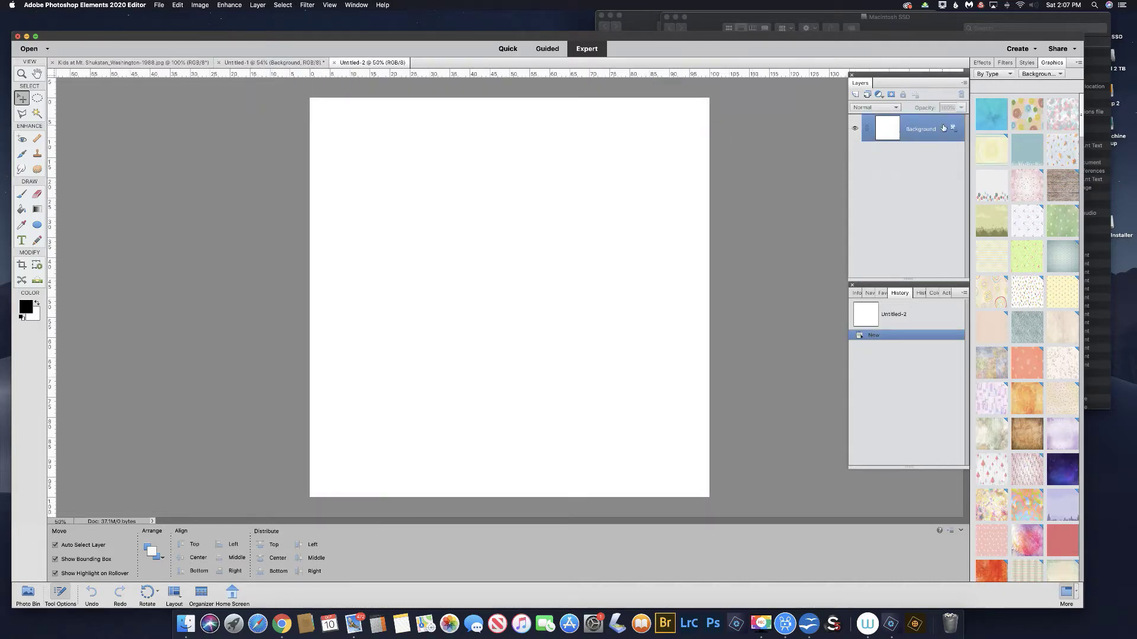
left_click_drag(986, 115, 547, 208)
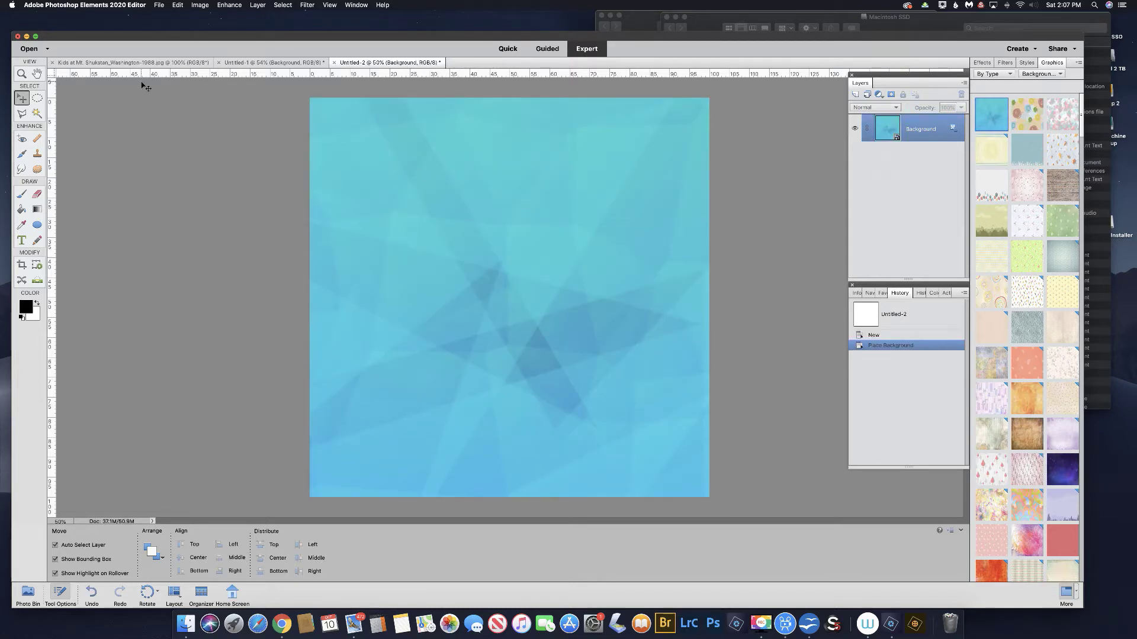
Place the open mountain photo of the kids in the document and move it to the upper-left part of the canvas
left_click(27, 592)
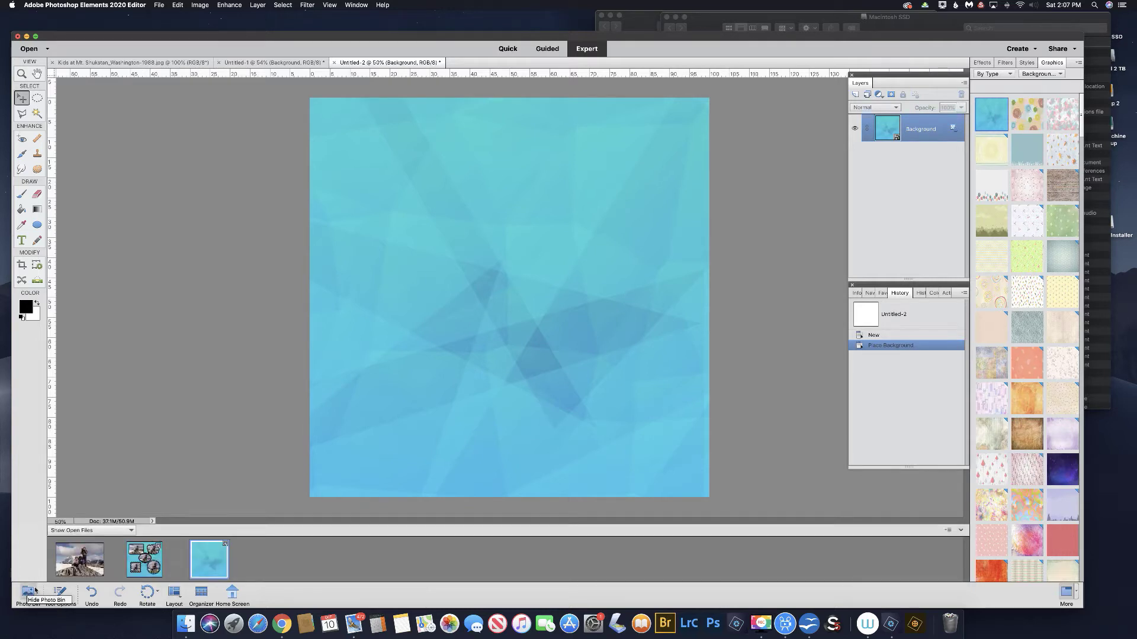
left_click_drag(75, 563, 463, 277)
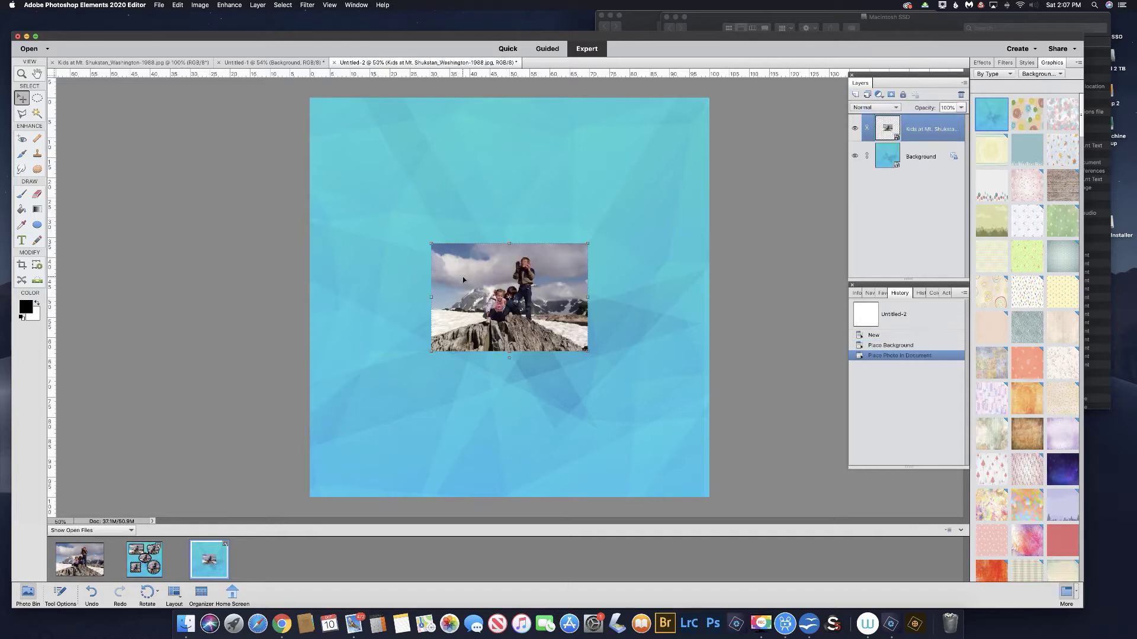
left_click_drag(502, 281, 411, 167)
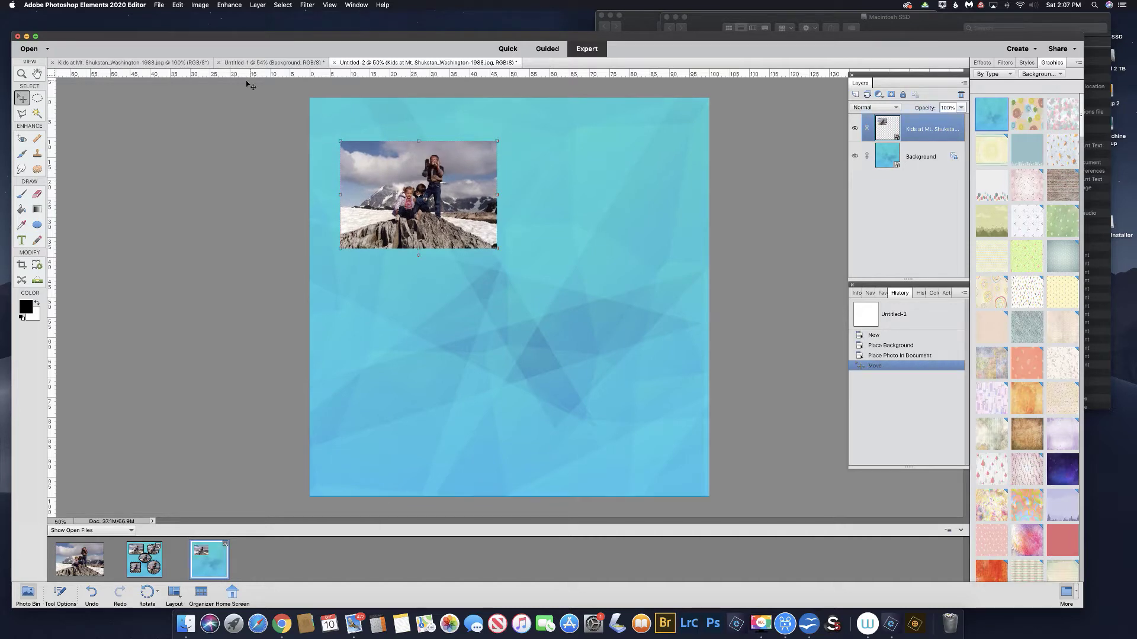
Add a black outside stroke of 48 px to the photo layer through its style settings
left_click(257, 5)
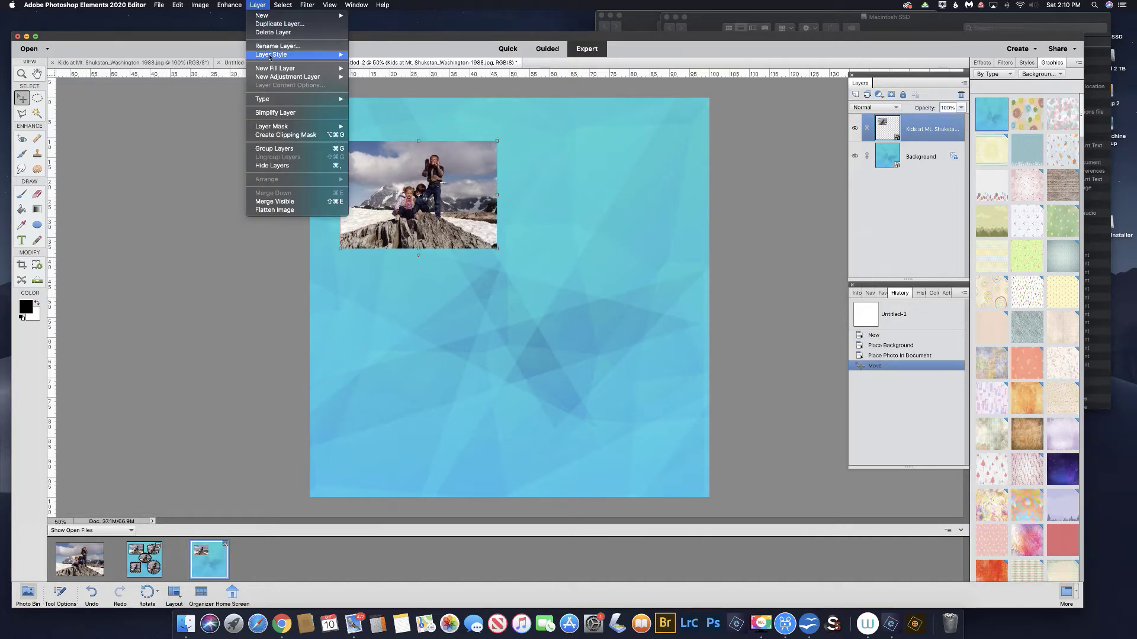
mouse_move(271, 57)
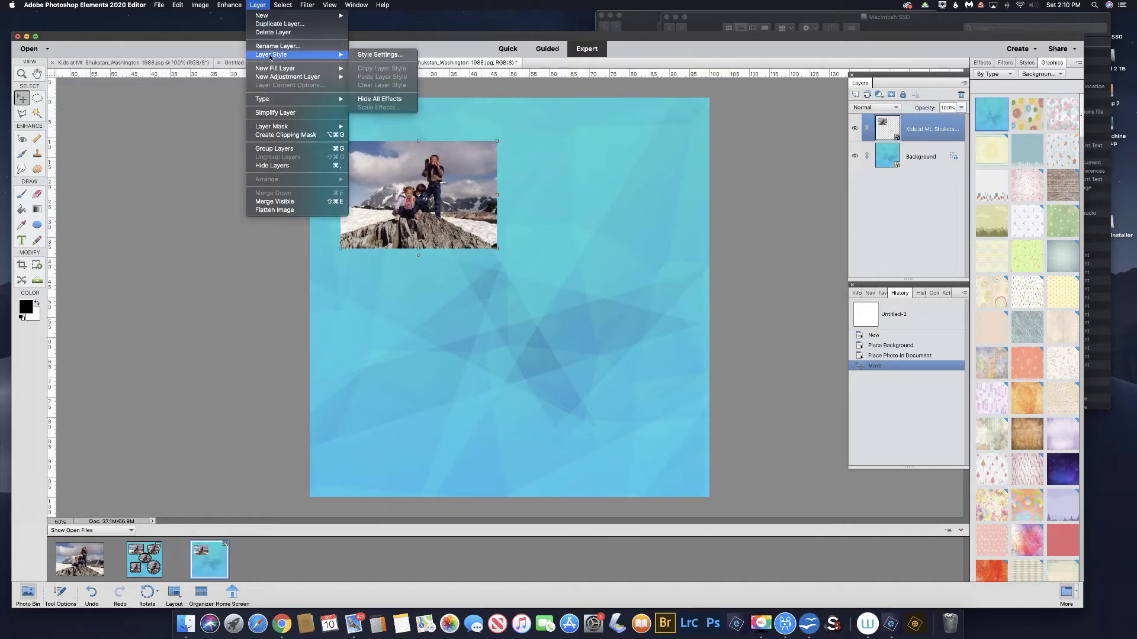
key("Escape")
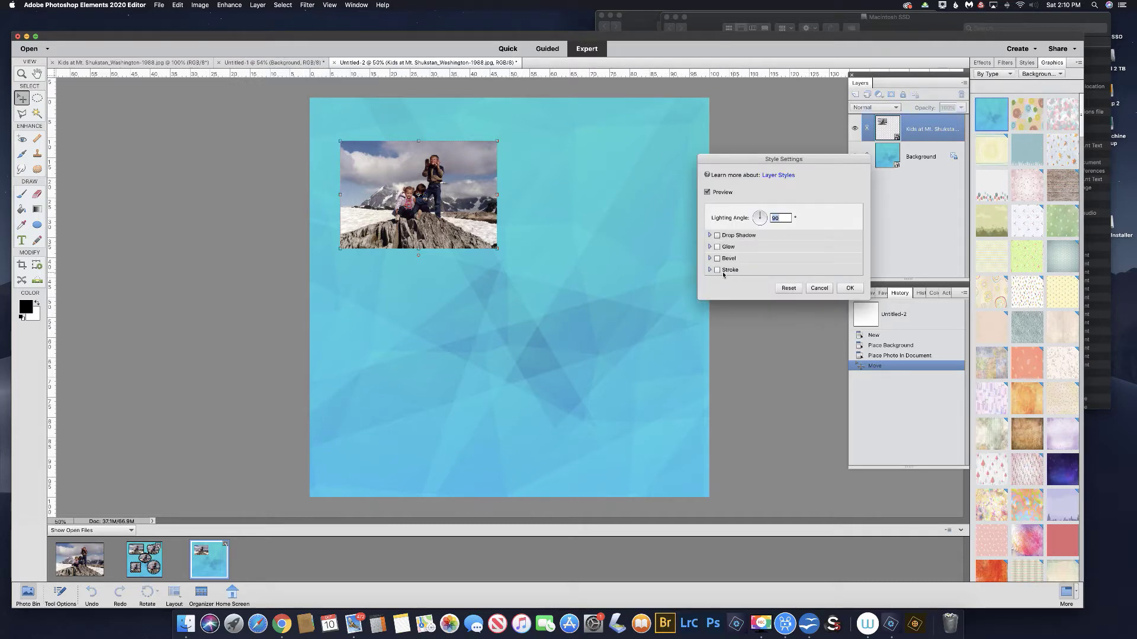
left_click(718, 270)
left_click_drag(739, 284, 750, 286)
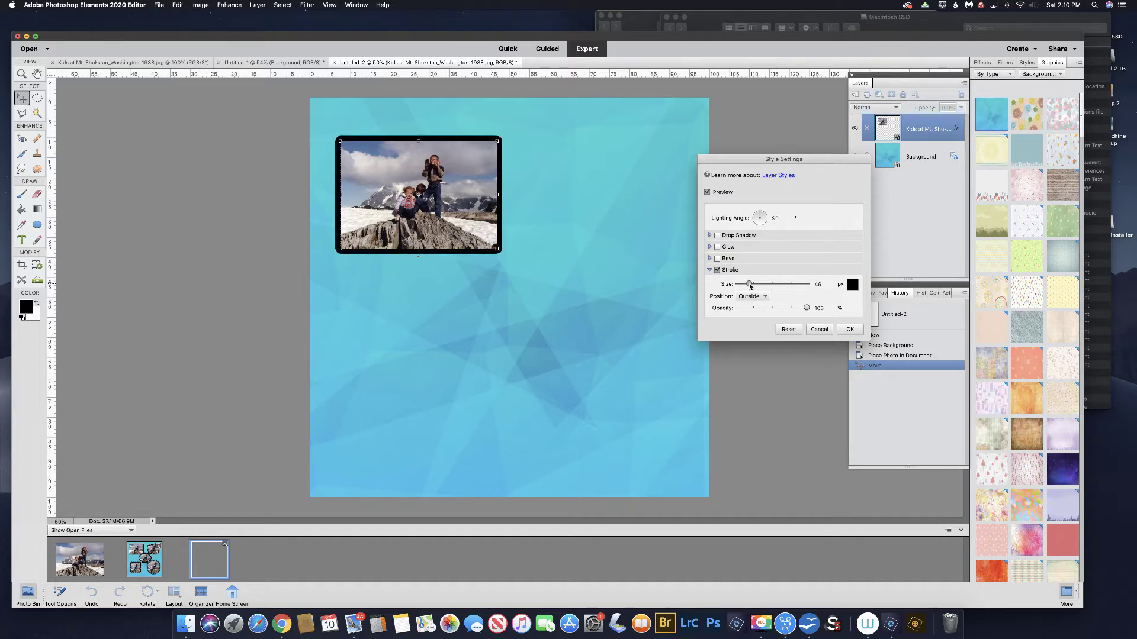
Add a drop shadow to the photo with size 43 px, distance 99 px, opacity 46% and a lighting angle of 135°
left_click(717, 236)
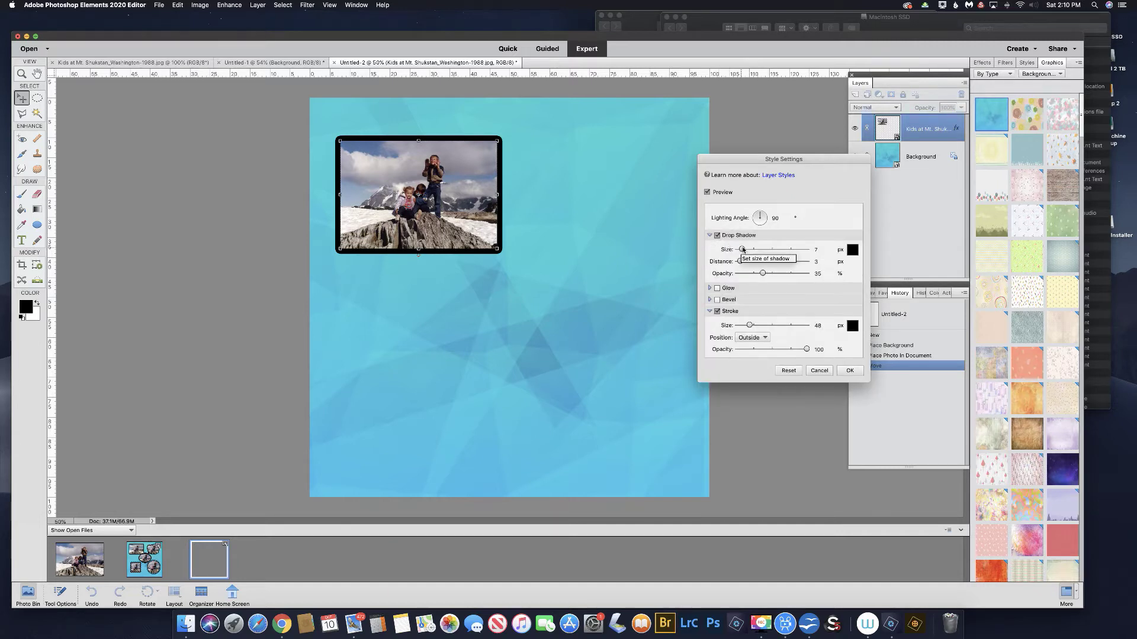
left_click_drag(742, 250, 748, 250)
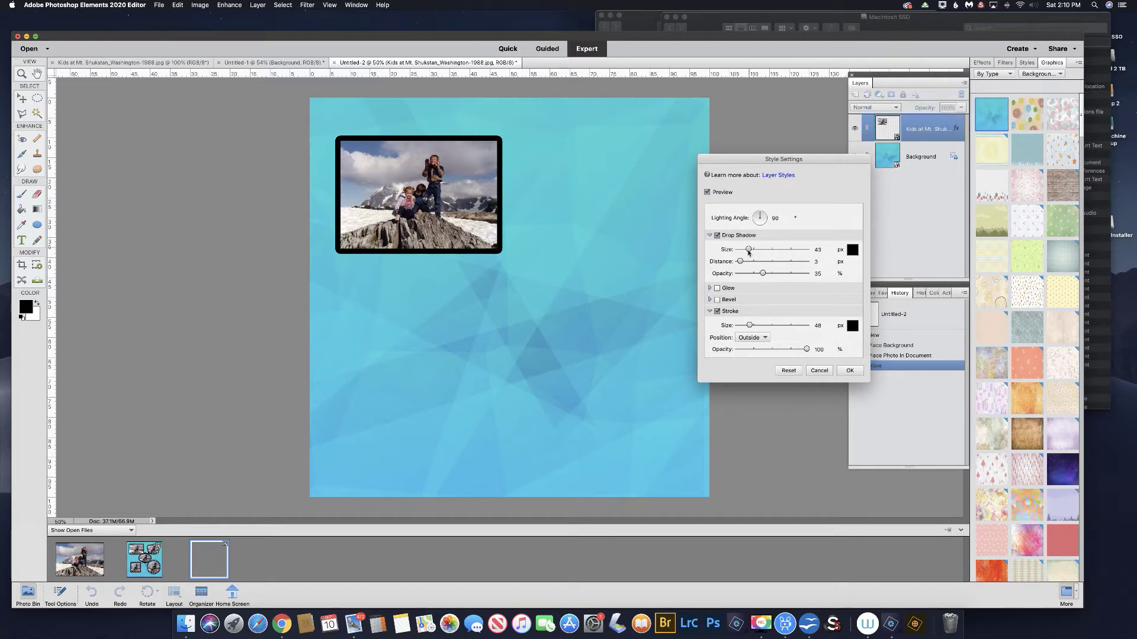
left_click_drag(741, 264, 771, 264)
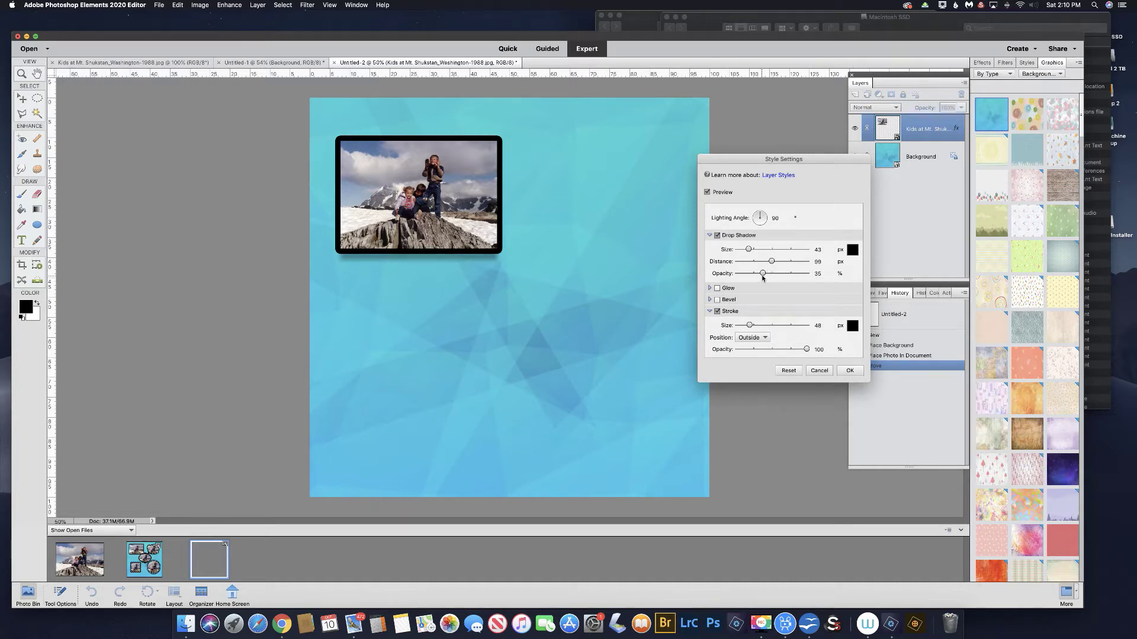
left_click_drag(762, 276, 770, 276)
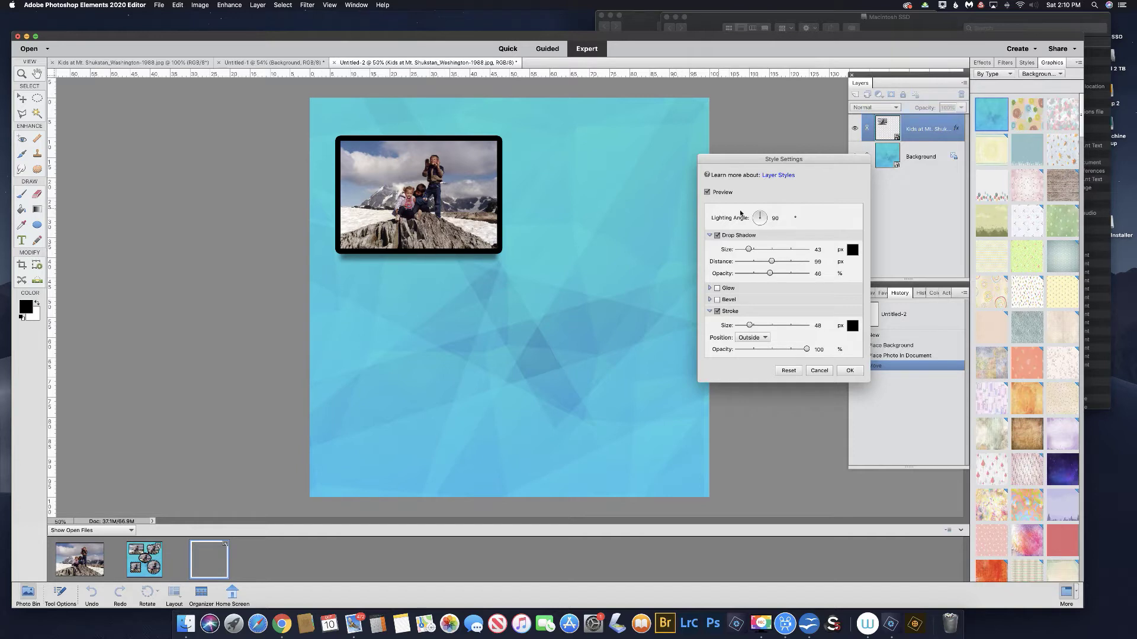
left_click_drag(760, 215, 756, 215)
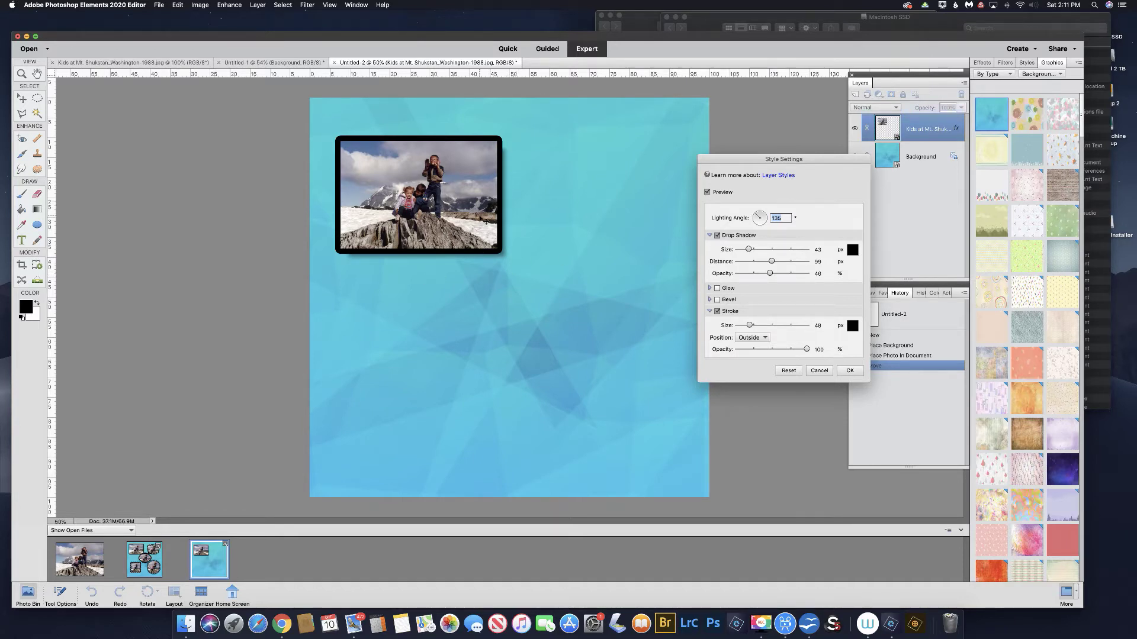
left_click(851, 372)
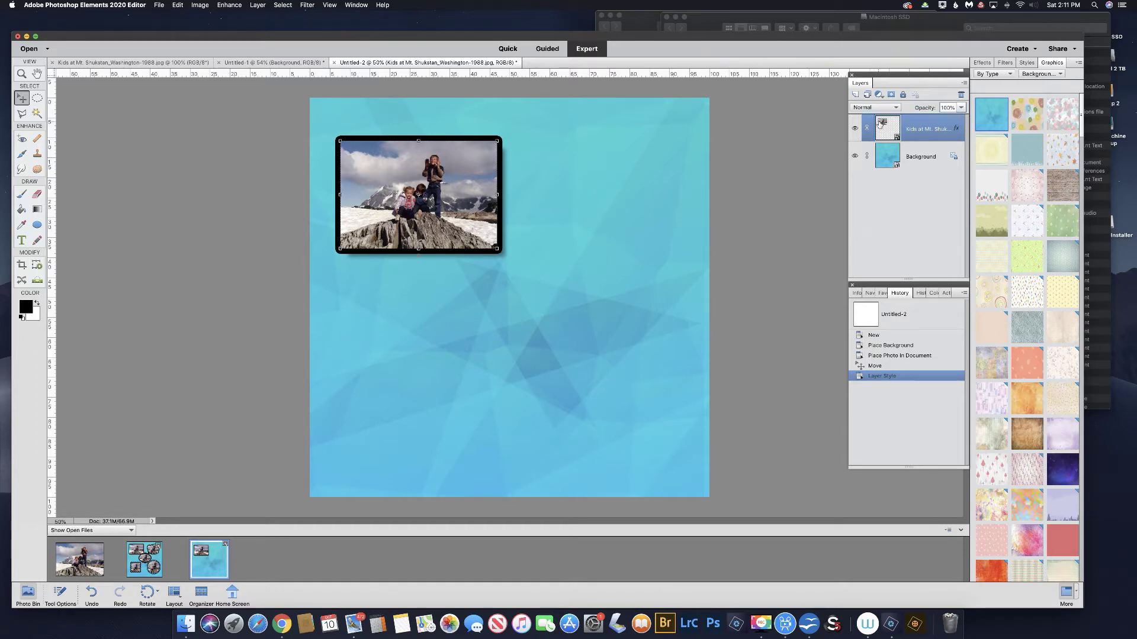
Find the rough brush-stroke shape in the Shapes graphics and place it in the canvas's upper-right area
left_click(1044, 74)
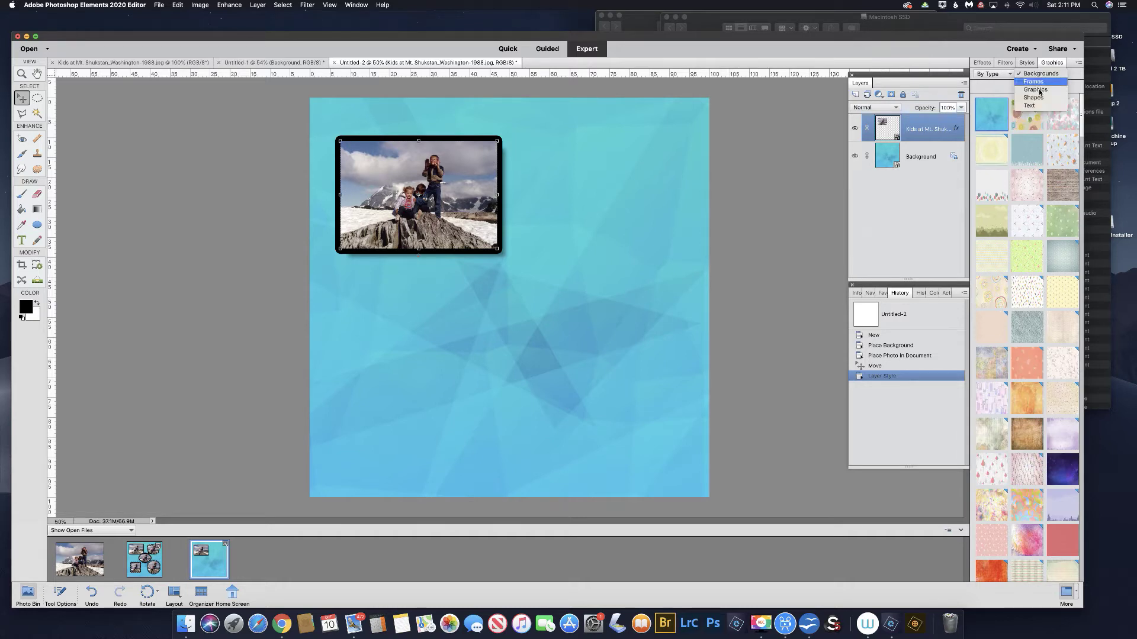
left_click(1033, 98)
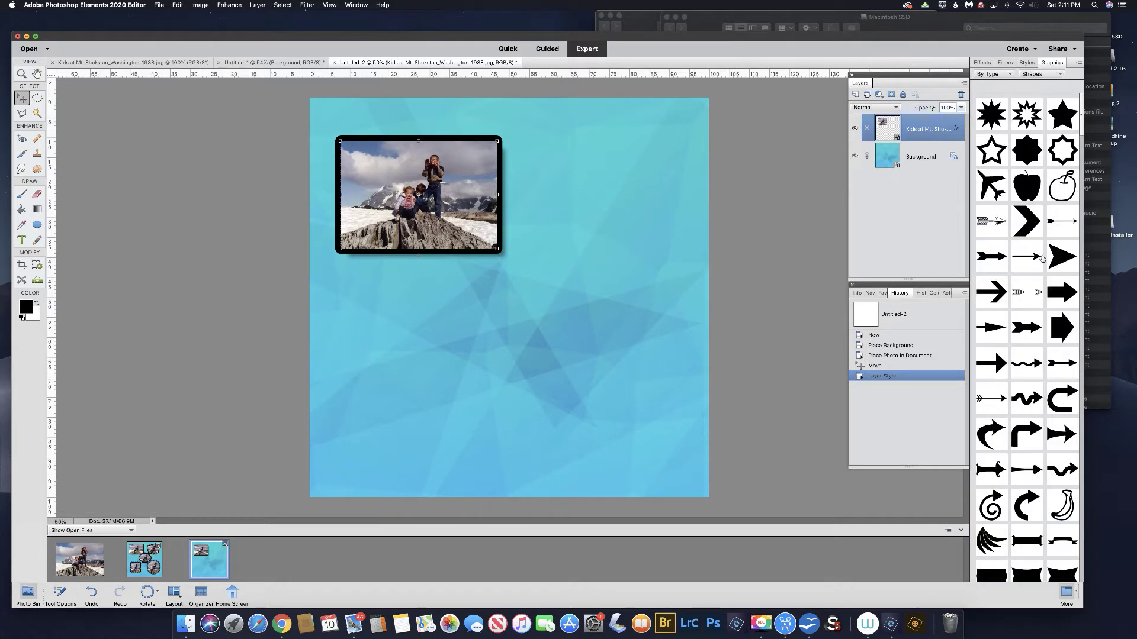
scroll(1042, 259, "down", 15)
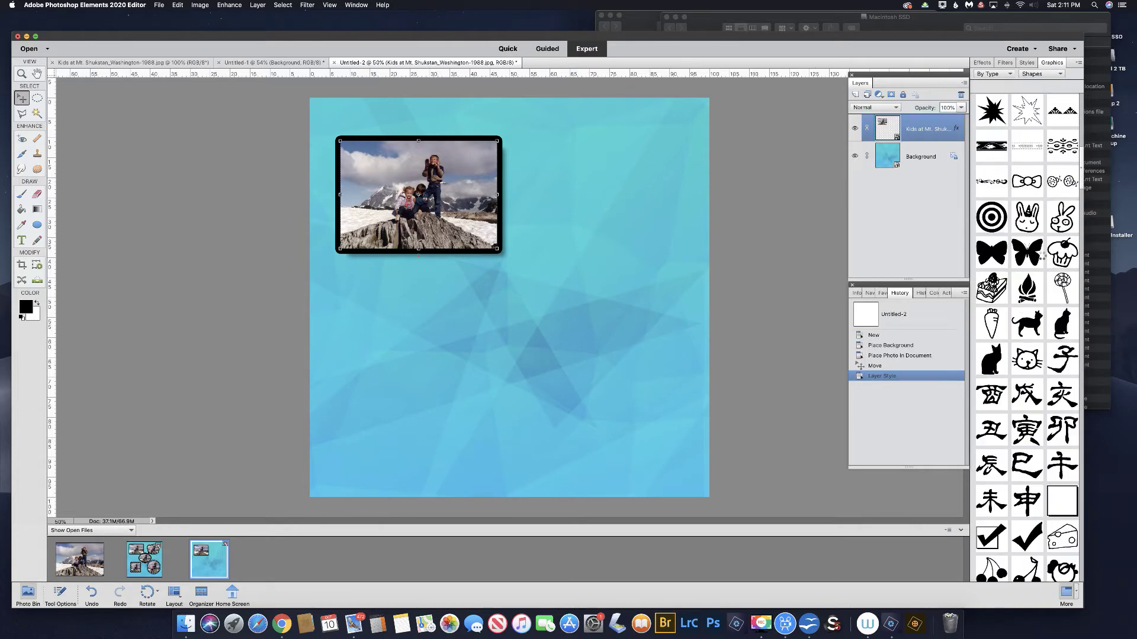
scroll(1043, 255, "down", 20)
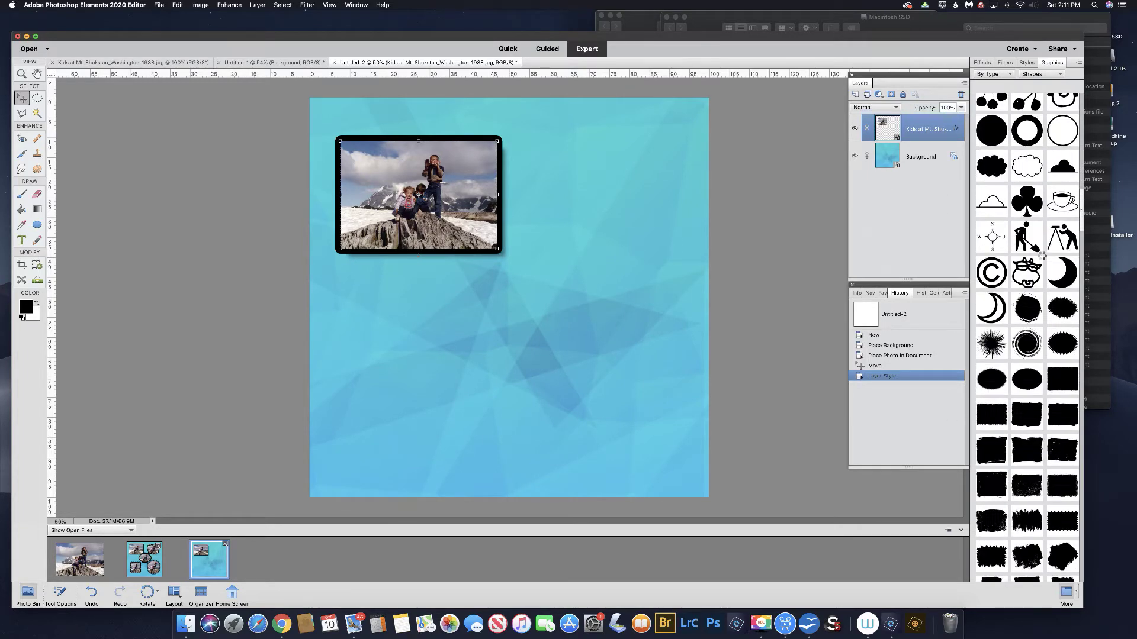
left_click_drag(1027, 351, 597, 184)
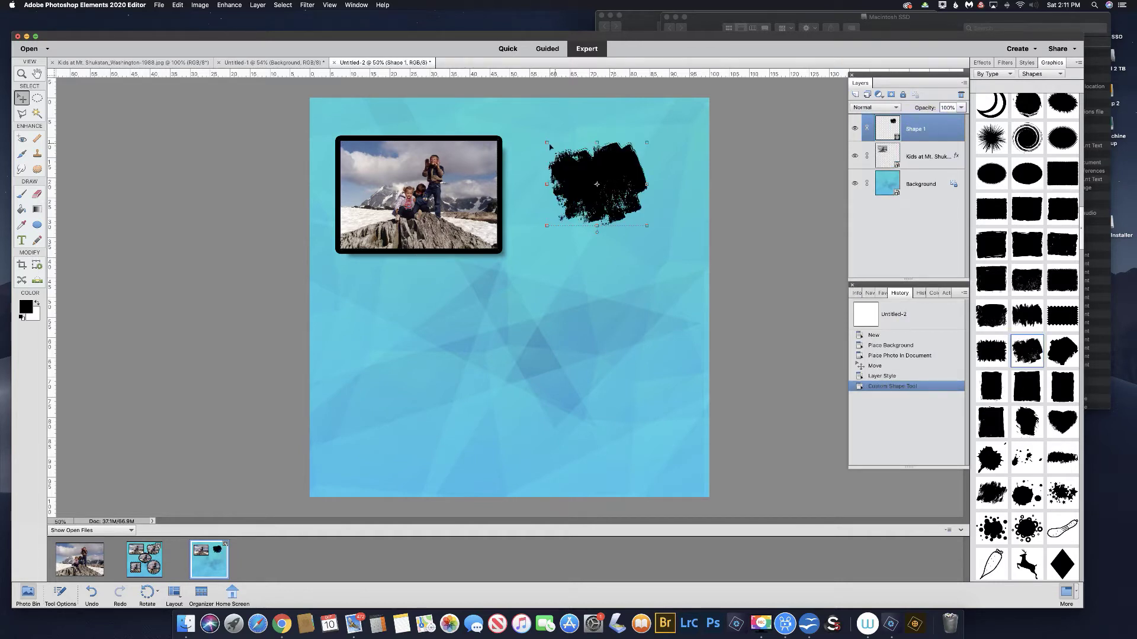
Scale the brush-stroke shape proportionally to about 146%
left_click_drag(546, 142, 540, 137)
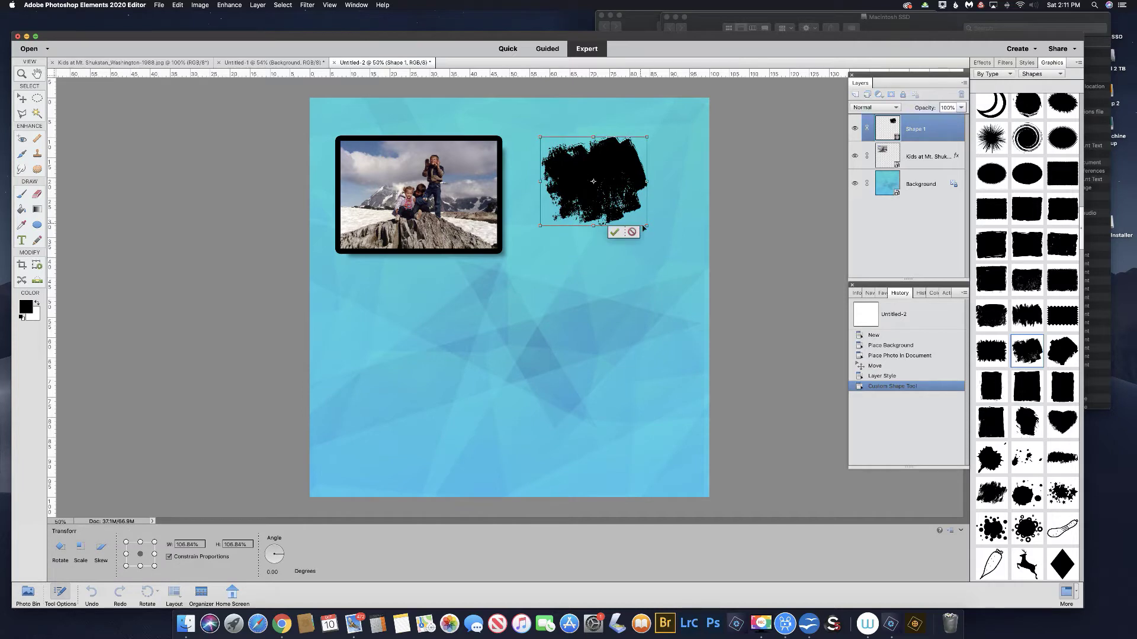
left_click_drag(646, 225, 685, 260)
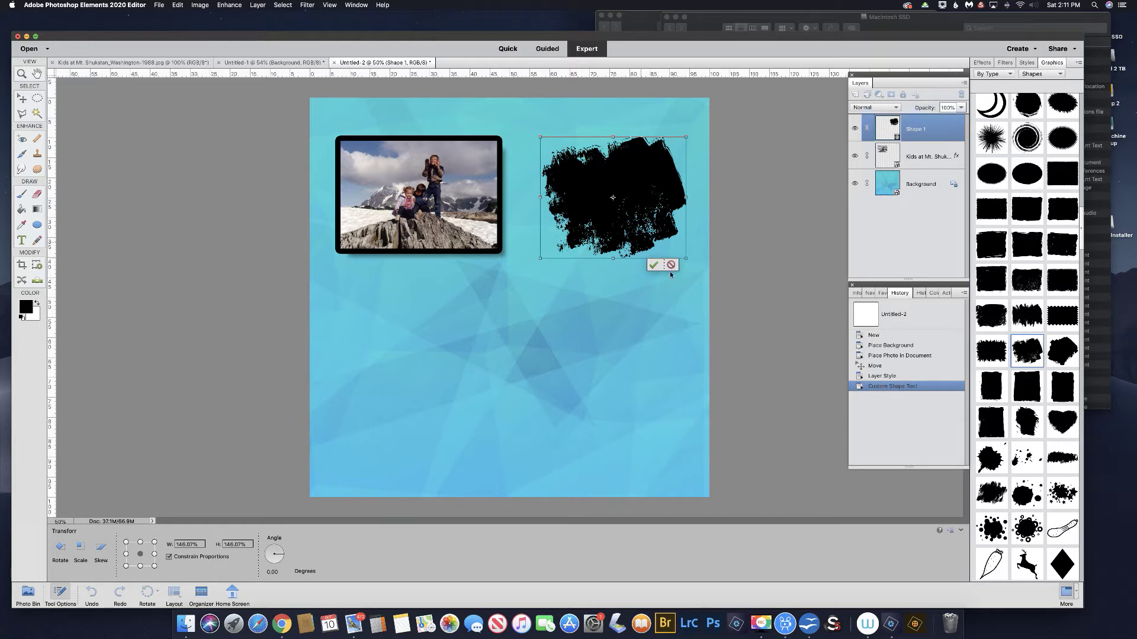
left_click(653, 265)
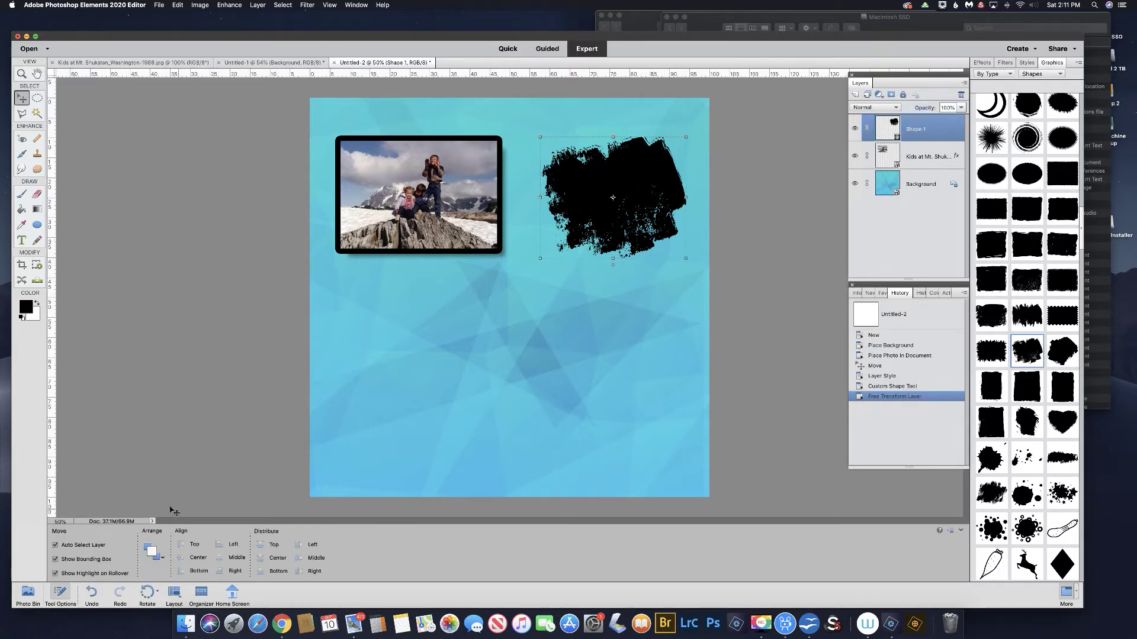
Place a second copy of the photo, bring its layer to the top of the stack and position it over the brush-stroke shape
left_click(29, 592)
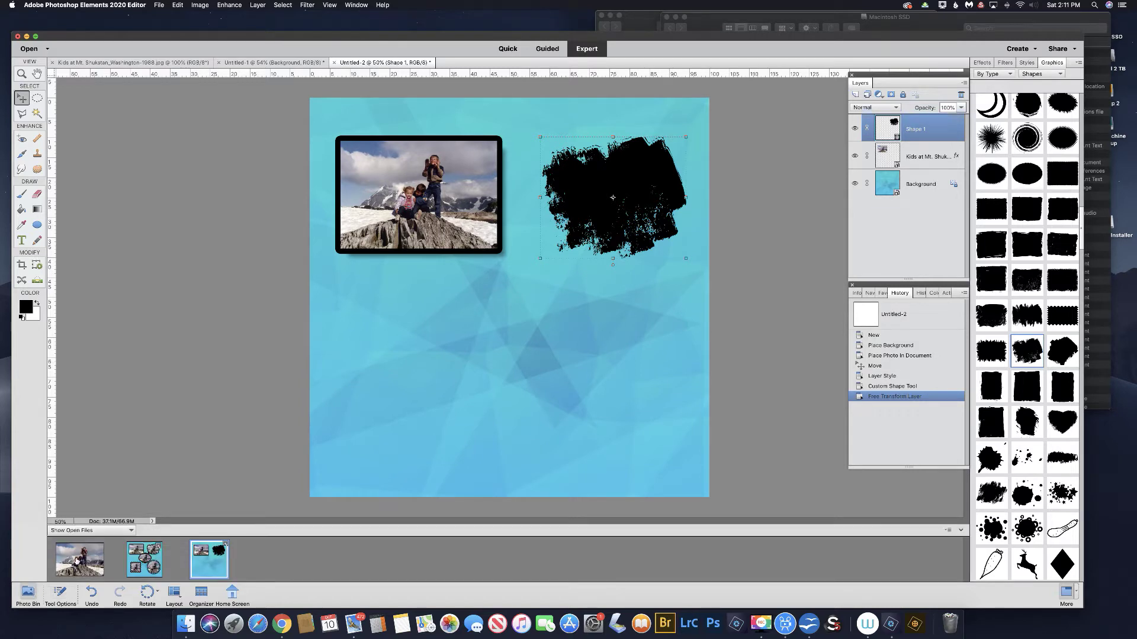
left_click_drag(131, 540, 581, 289)
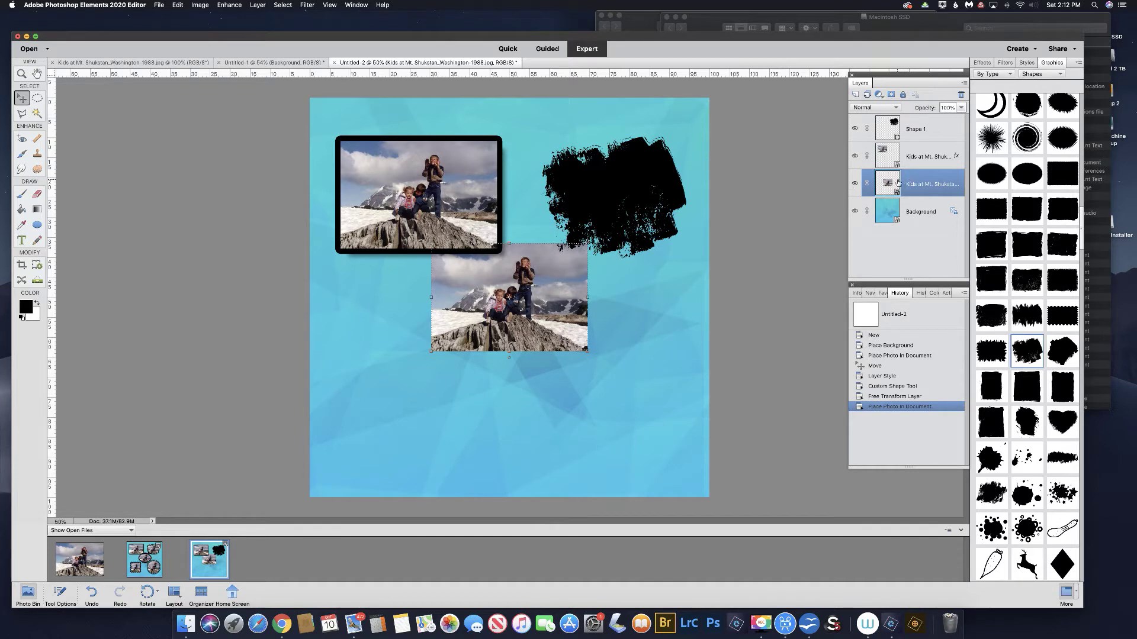
left_click_drag(899, 183, 915, 116)
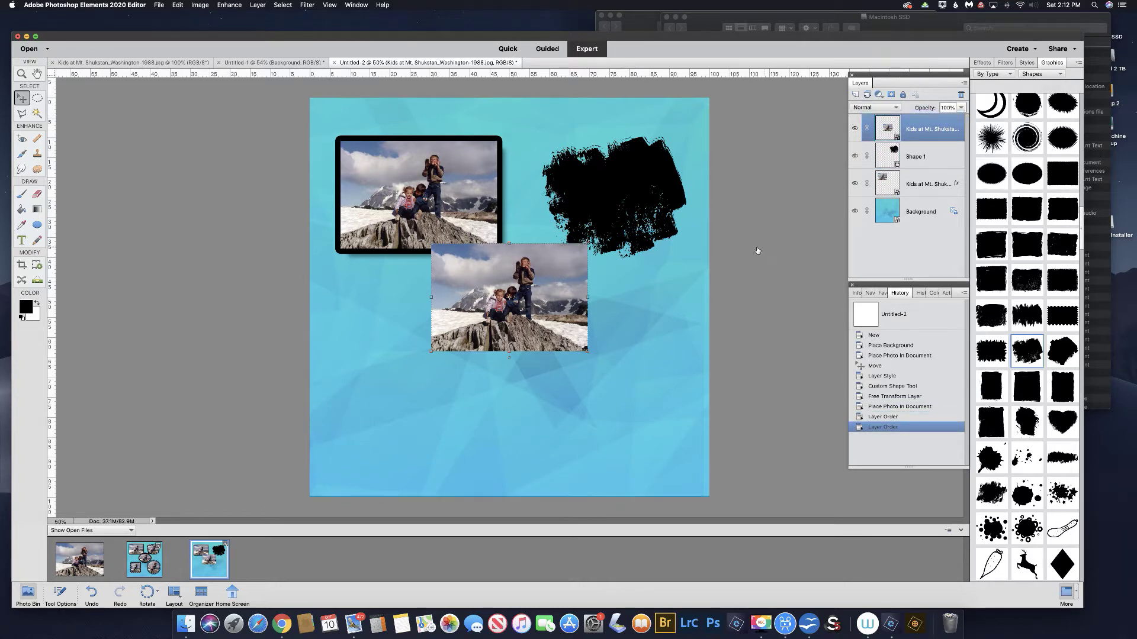
mouse_move(524, 272)
left_mouse_down()
mouse_move(599, 219)
mouse_move(623, 174)
left_mouse_up()
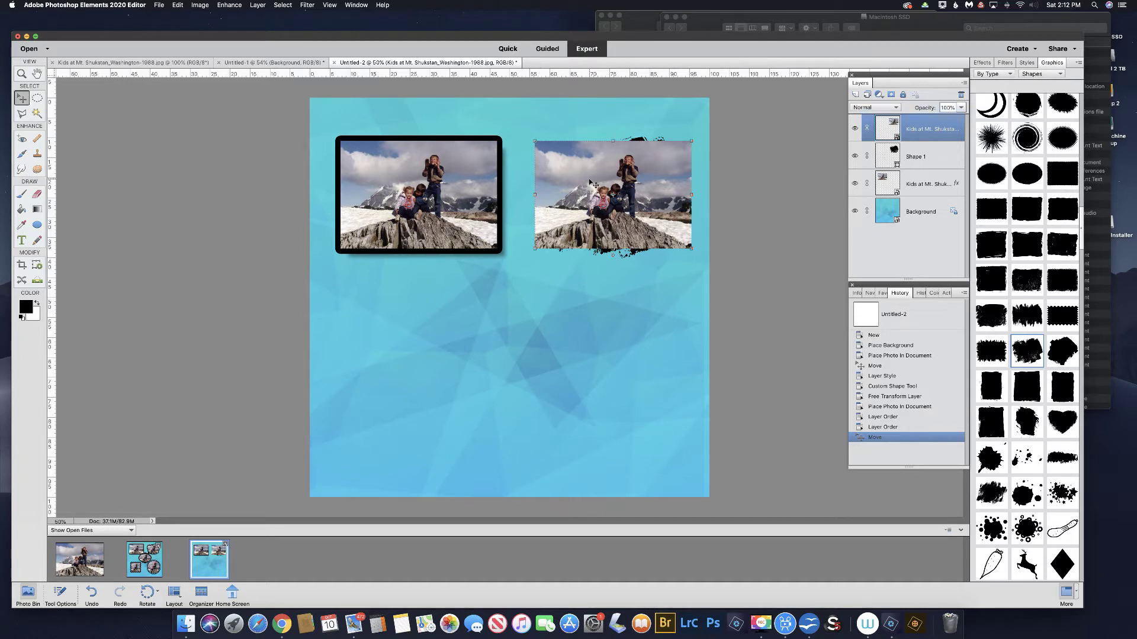
Enlarge the second photo until it covers the whole brush-stroke shape, and clip it to the shape layer
key("super+t")
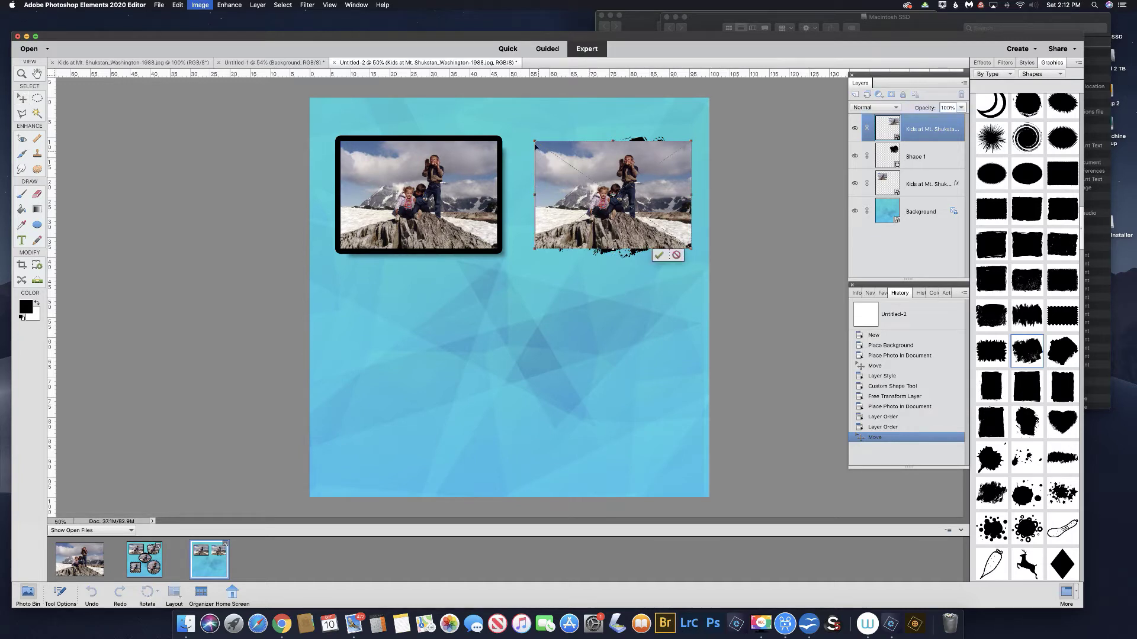
left_click_drag(534, 141, 529, 135)
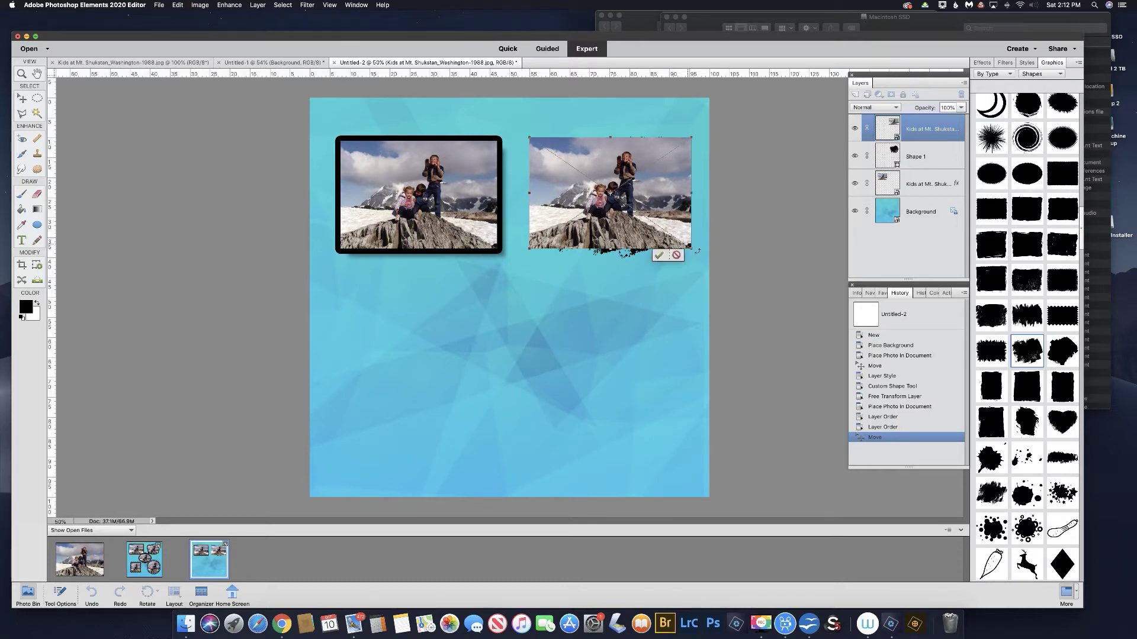
left_click_drag(691, 248, 703, 263)
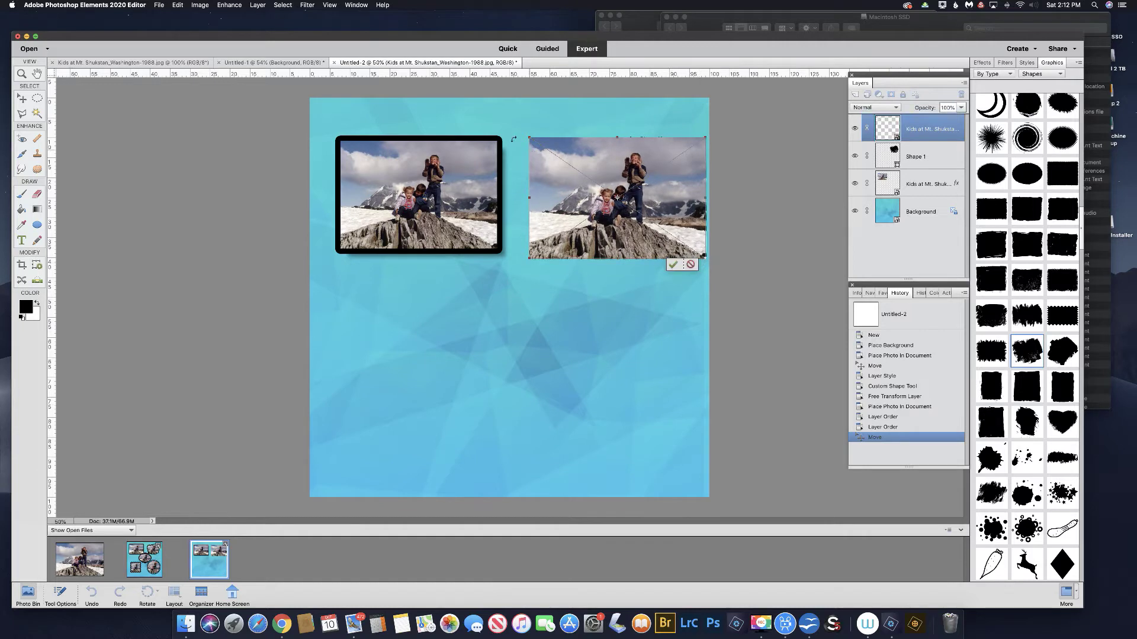
left_click_drag(529, 137, 528, 135)
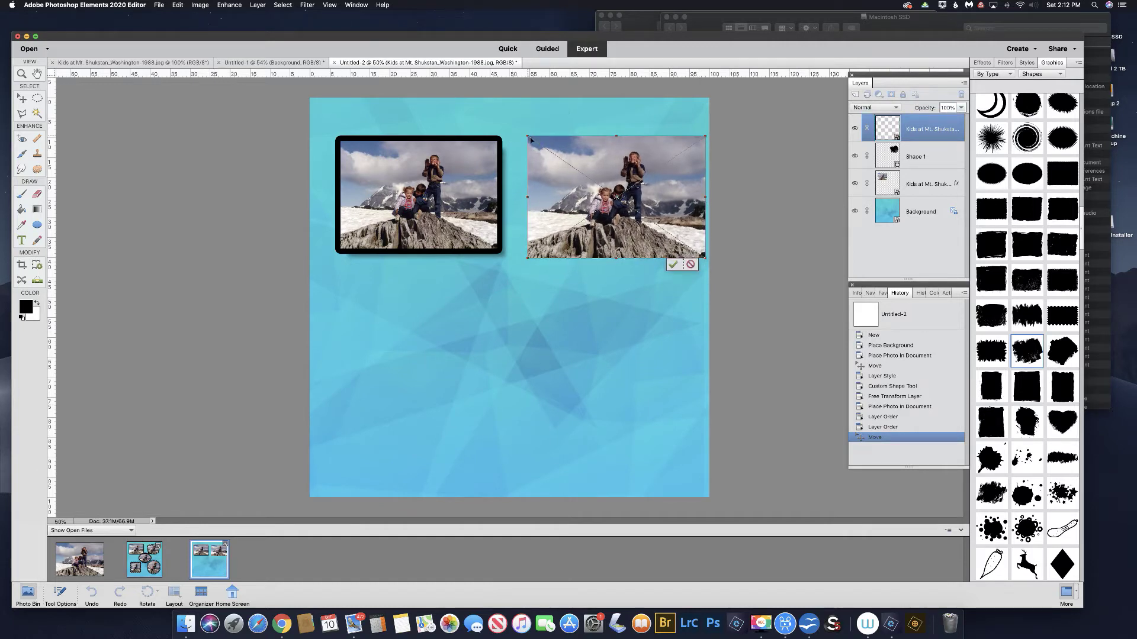
left_click(674, 266)
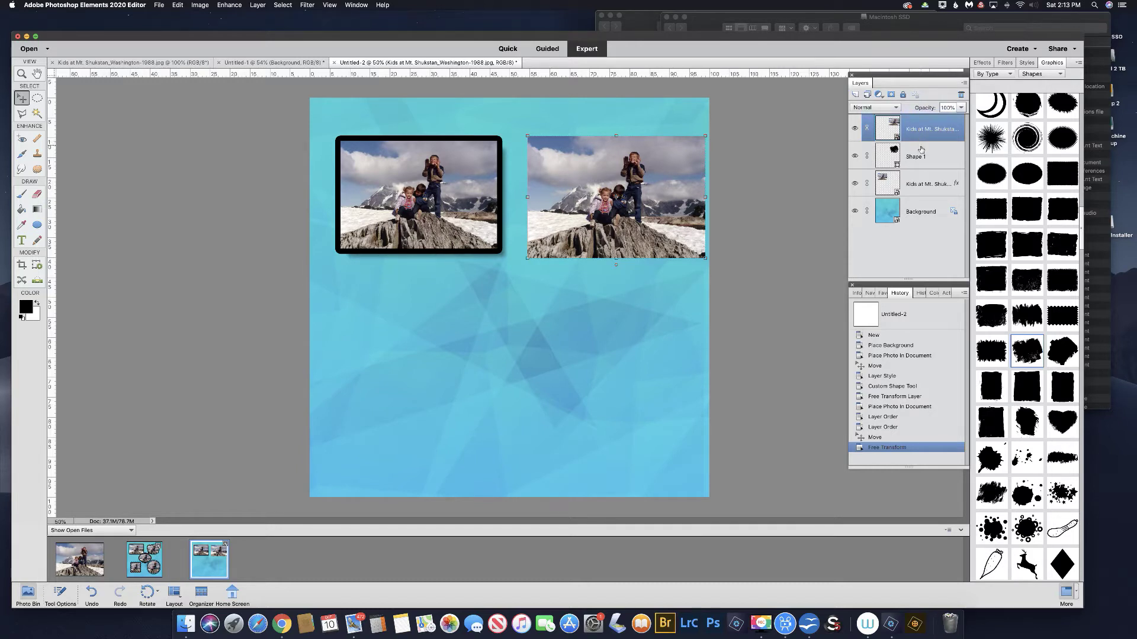
left_click_drag(922, 147, 922, 141)
left_click(922, 141, "alt")
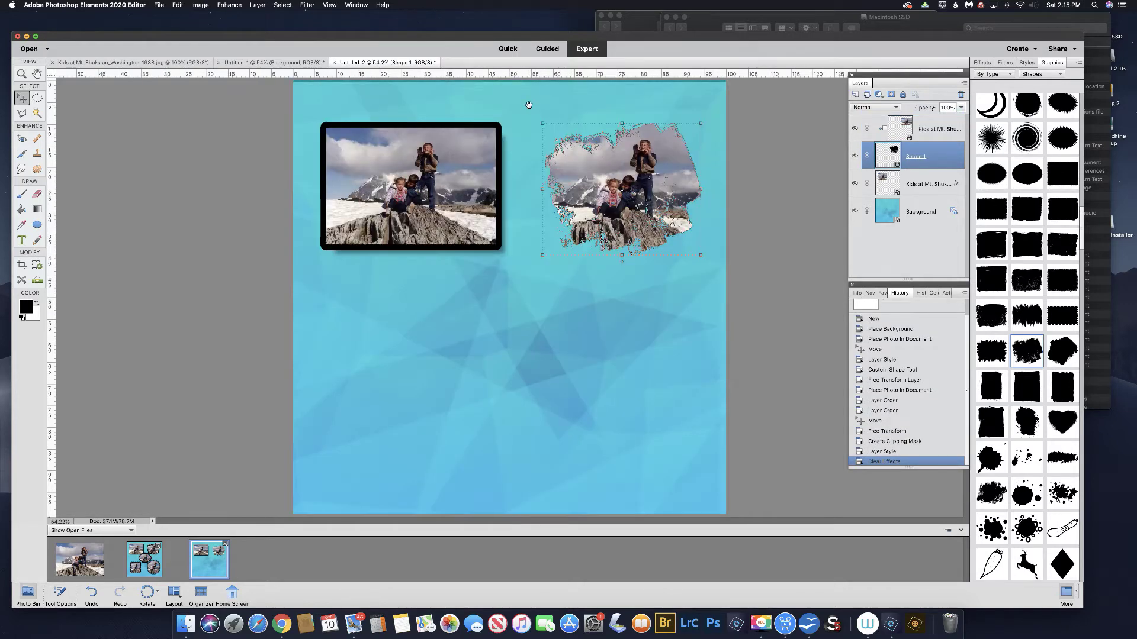
Add a black outside stroke of 29 px at full opacity to the brush-stroke shape layer through its style settings
left_click_drag(526, 105, 710, 266)
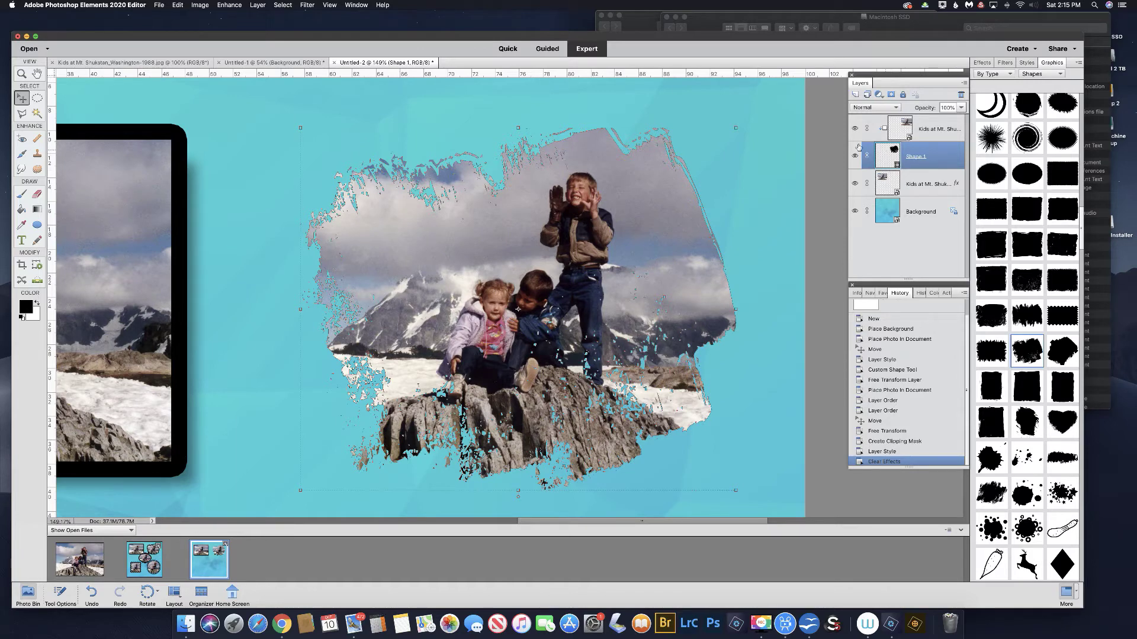
left_click(254, 7)
mouse_move(320, 54)
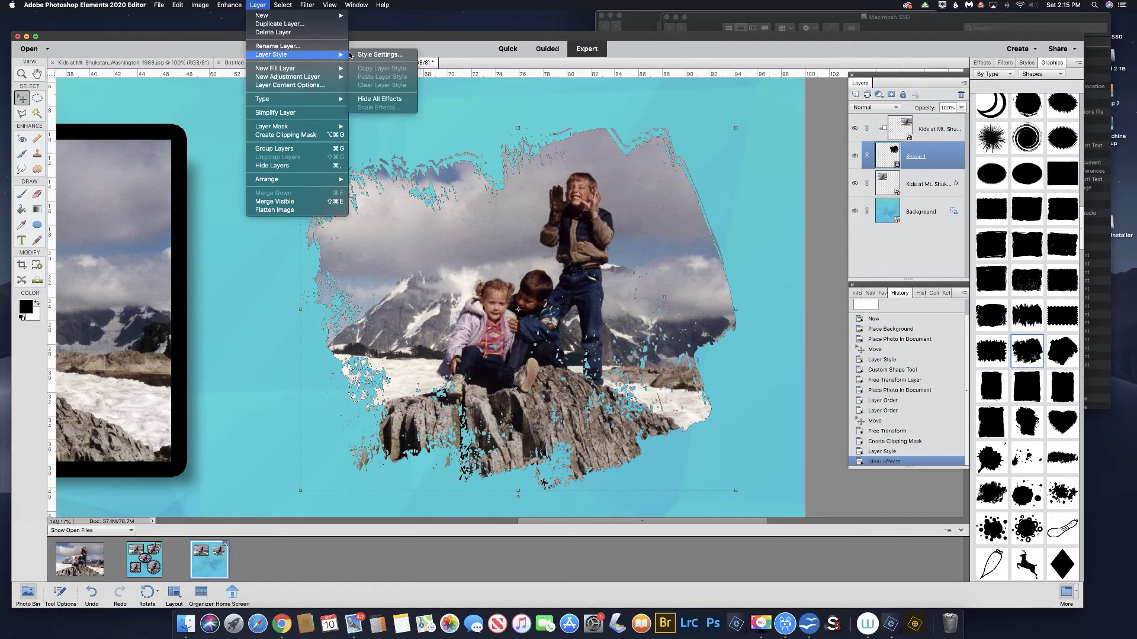
left_click(380, 55)
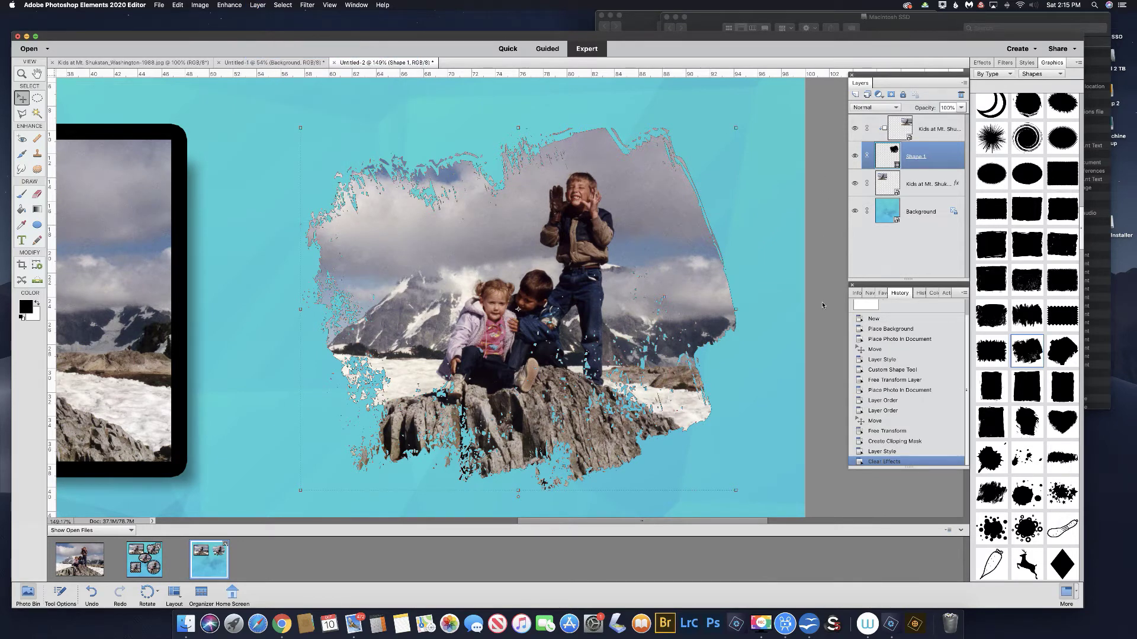
left_click(717, 270)
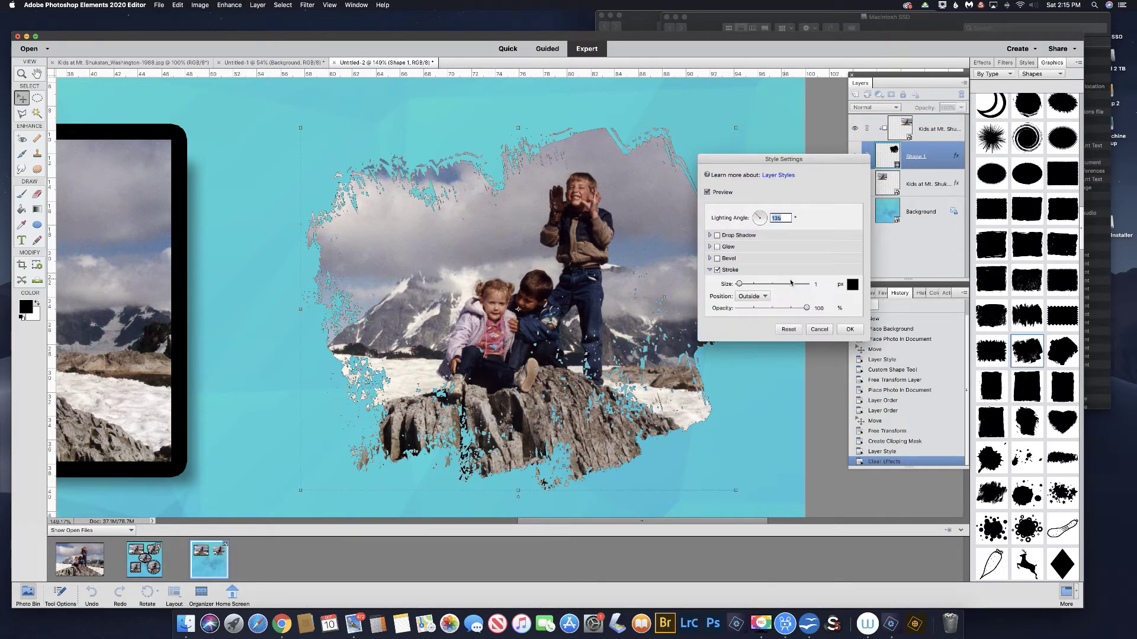
mouse_move(740, 284)
left_mouse_down()
mouse_move(760, 285)
mouse_move(747, 285)
left_mouse_up()
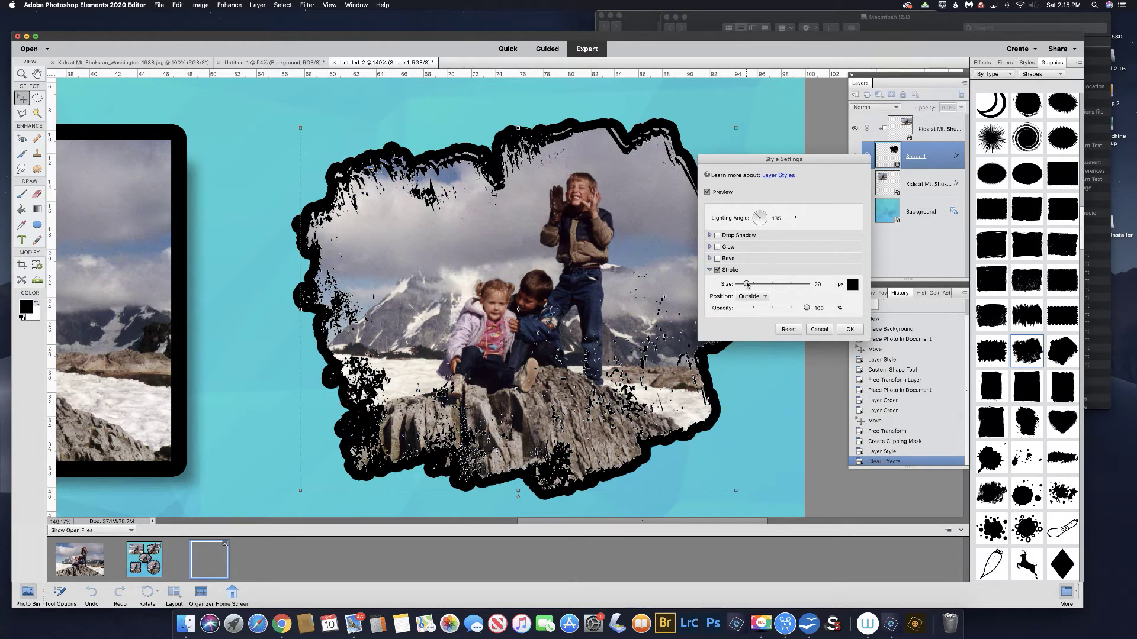
Add a drop shadow to the brush-stroke shape with a size of 48 px and an opacity of 57%
left_click(717, 235)
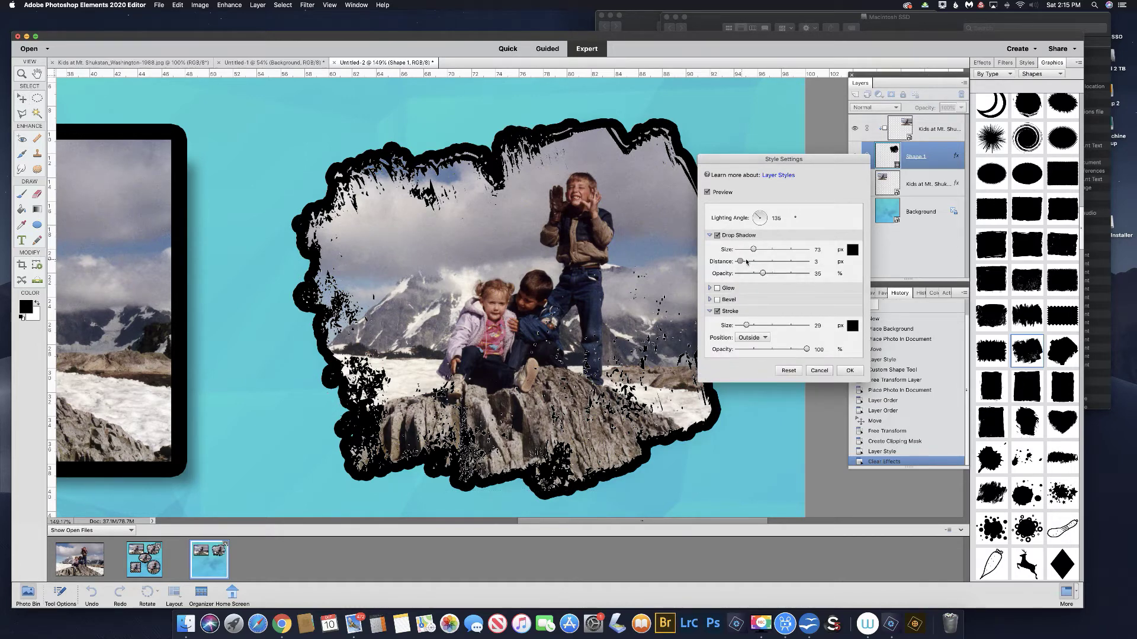
mouse_move(742, 262)
left_mouse_down()
mouse_move(778, 275)
mouse_move(745, 250)
left_mouse_up()
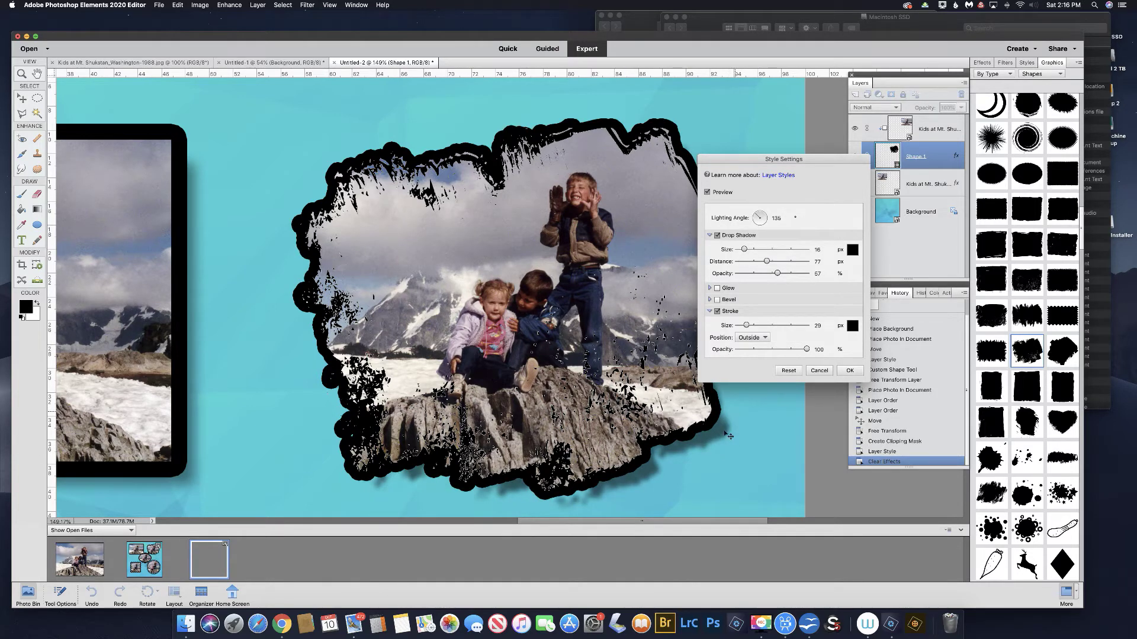
left_click_drag(744, 250, 739, 250)
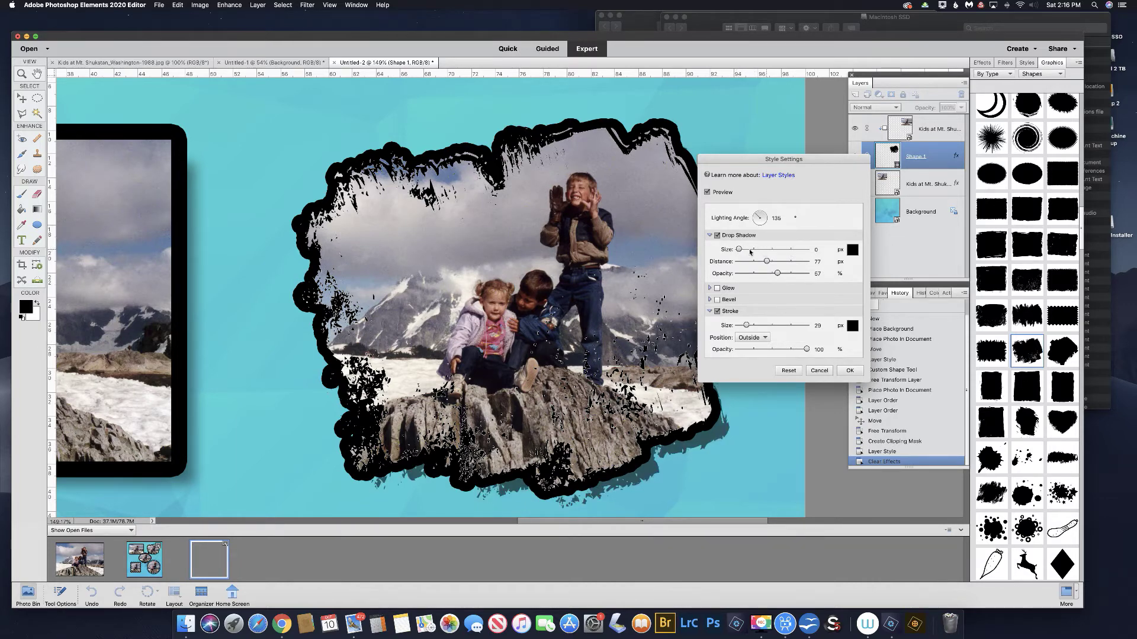
left_click(816, 251)
left_click_drag(740, 251, 748, 250)
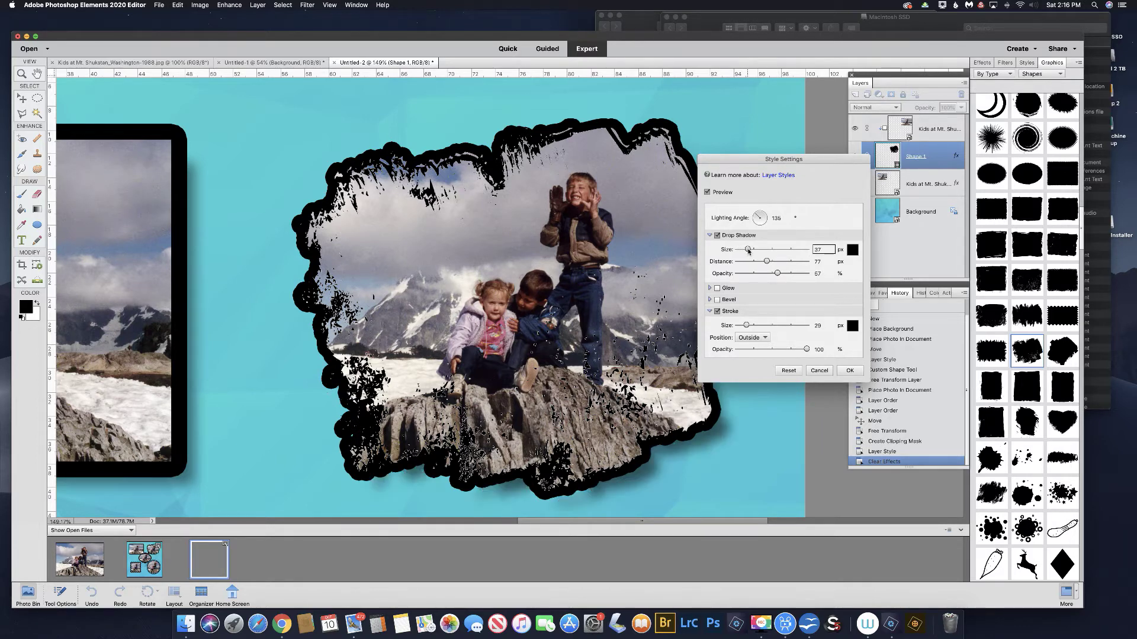
left_click_drag(749, 250, 754, 253)
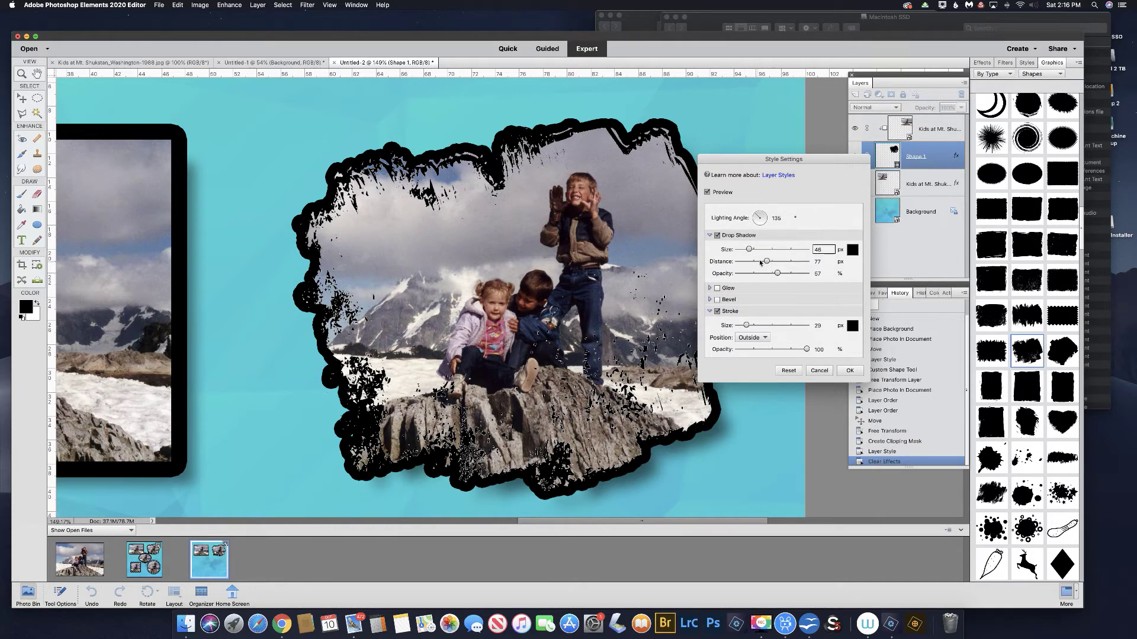
Set the brush-stroke shape's drop shadow distance to 79 px and apply the layer style
left_click_drag(765, 262, 749, 262)
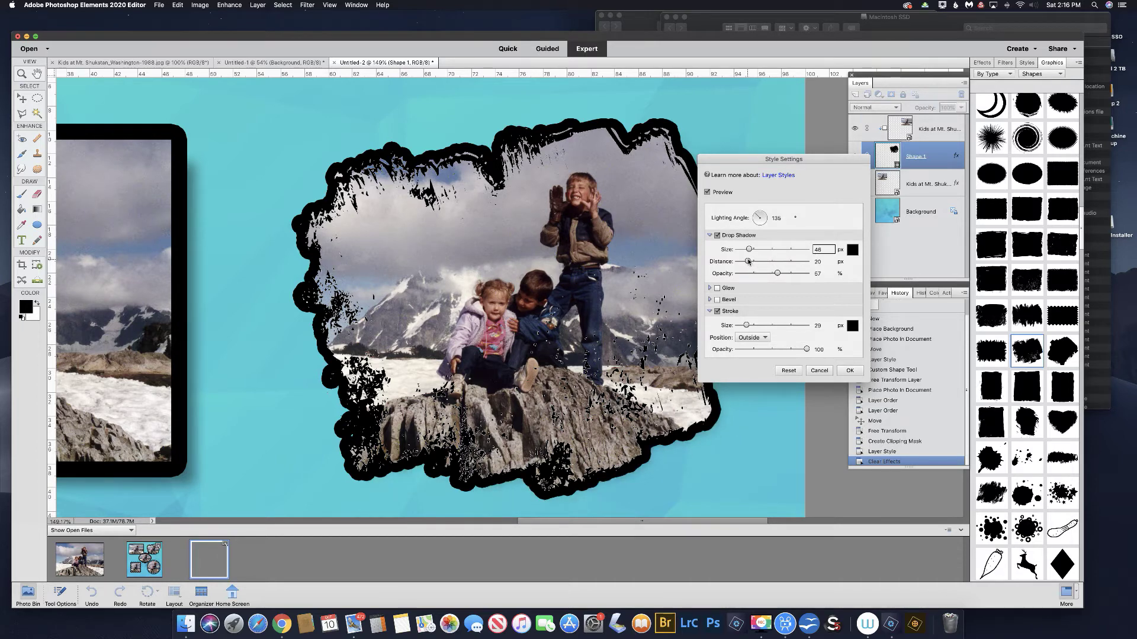
mouse_move(749, 262)
left_mouse_down()
mouse_move(779, 262)
mouse_move(758, 262)
left_mouse_up()
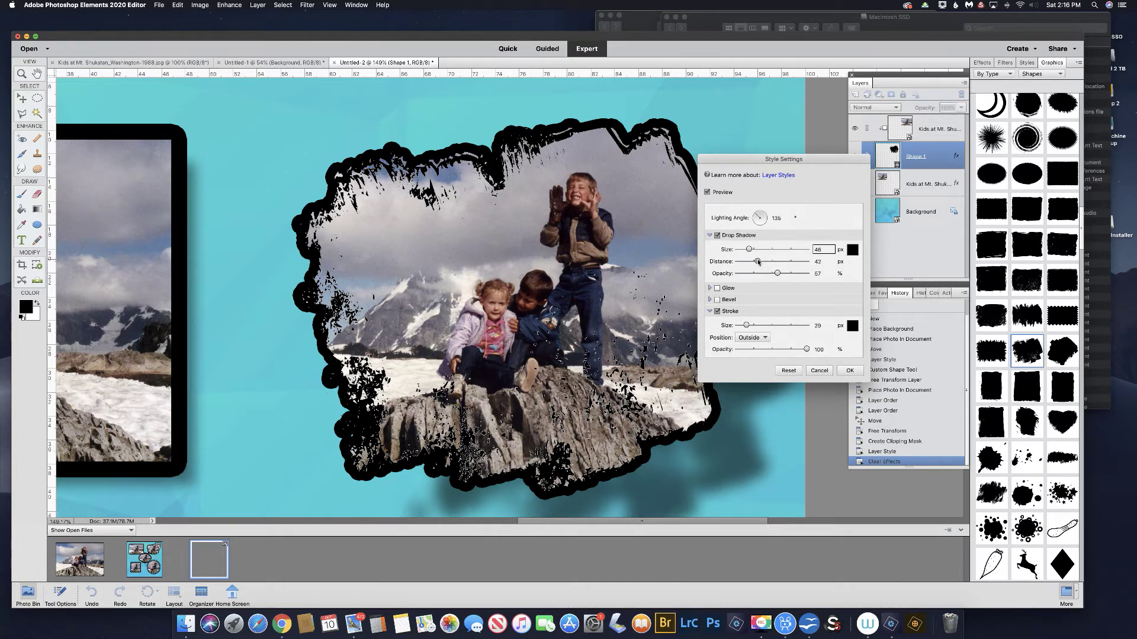
left_click_drag(770, 263, 768, 262)
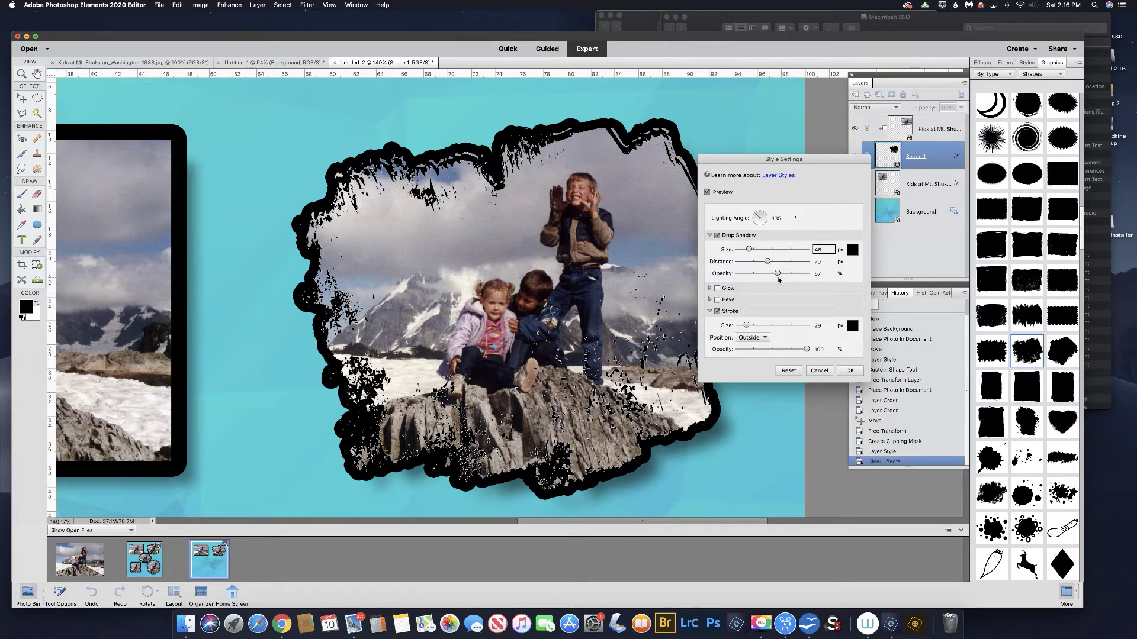
mouse_move(778, 275)
left_mouse_down()
mouse_move(798, 276)
mouse_move(756, 276)
mouse_move(778, 276)
left_mouse_up()
key("Return")
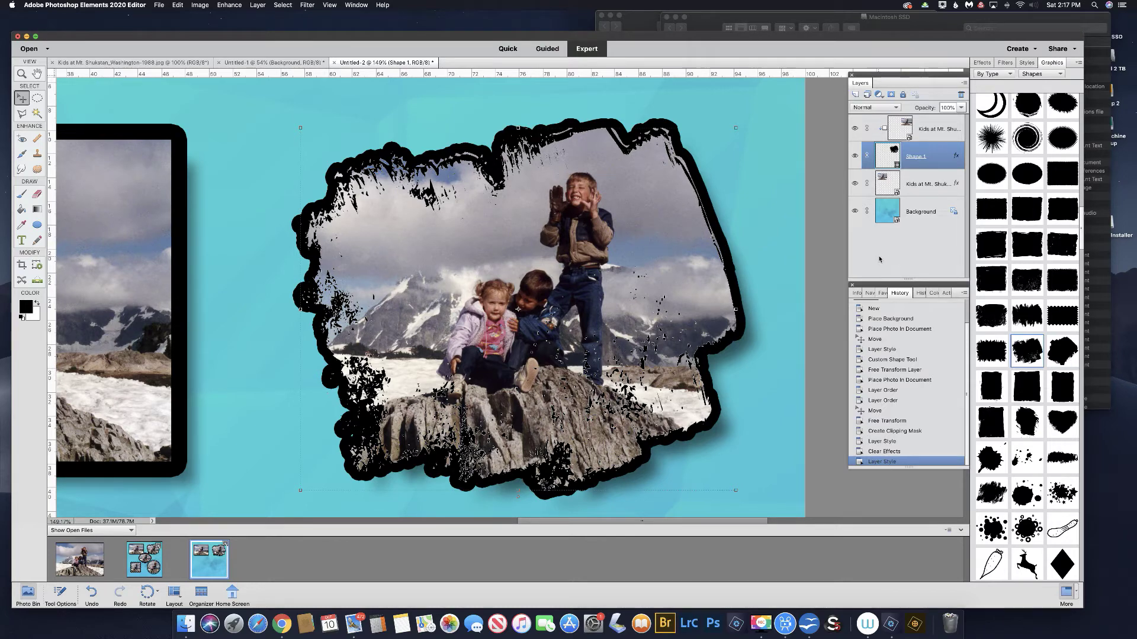
Select the Background layer, find the Blue Round Holes frame in the Frames graphics and place it below the brush-stroke photo
key("super+0")
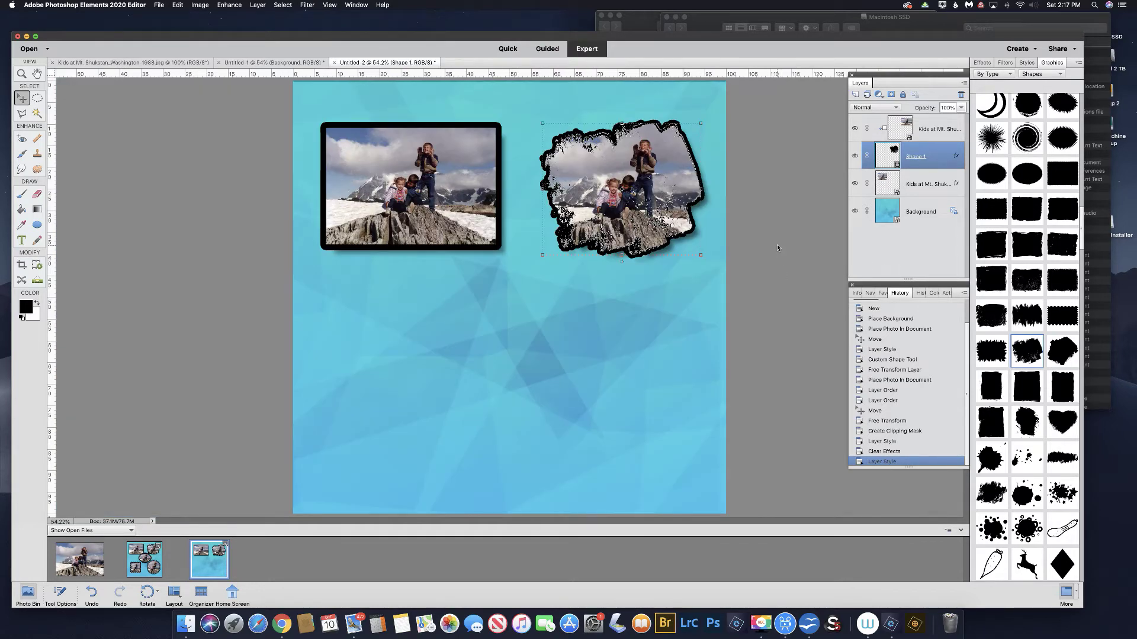
left_click(888, 215)
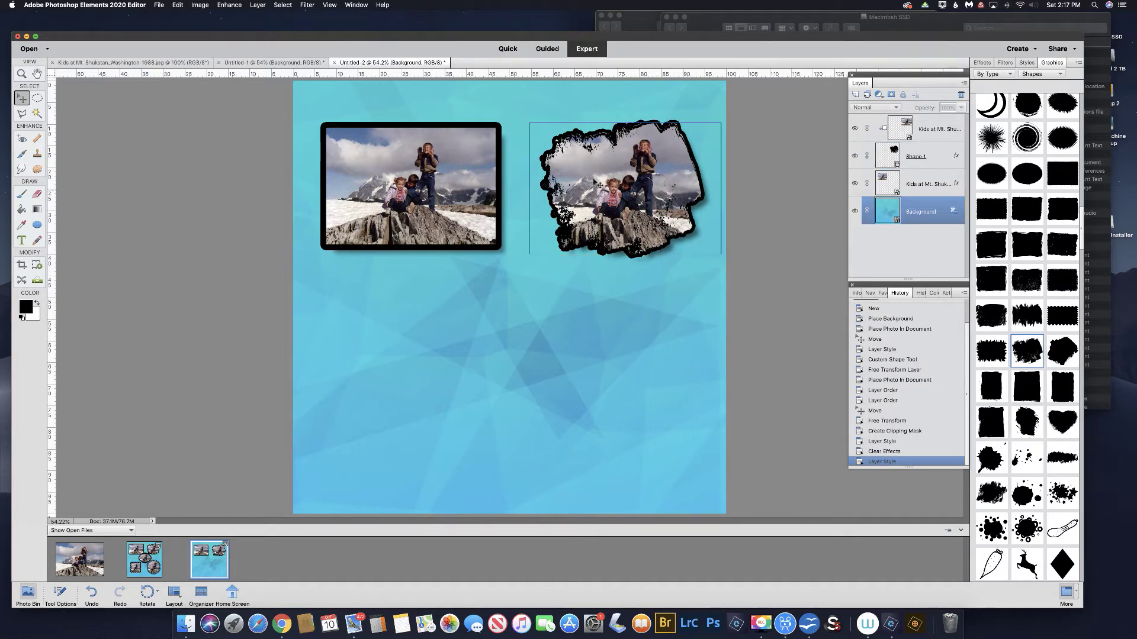
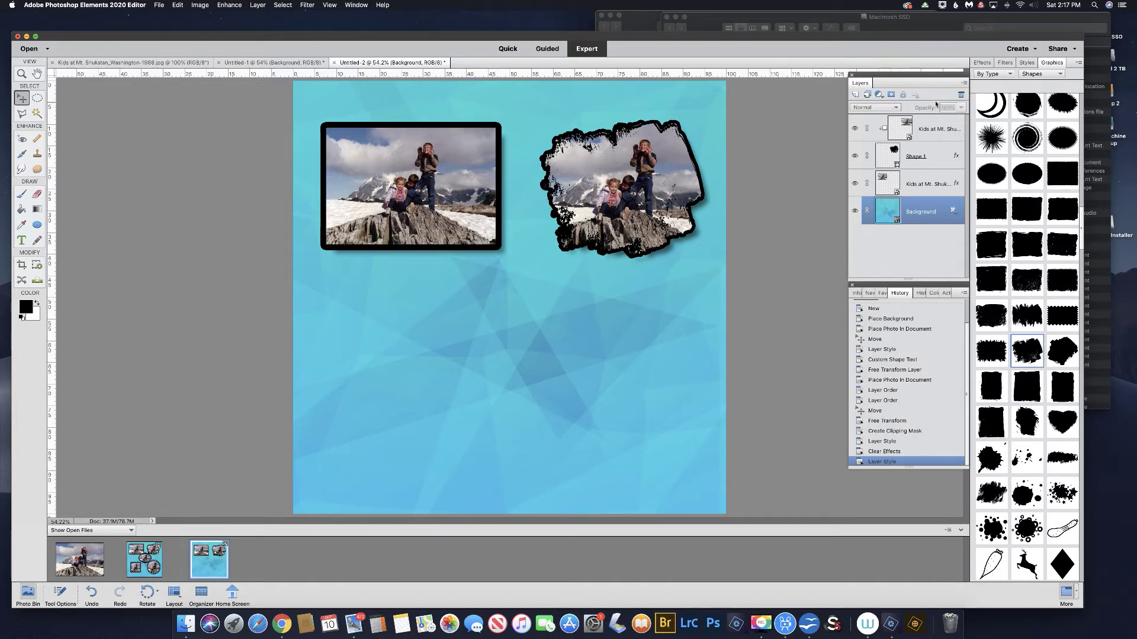
left_click(1045, 75)
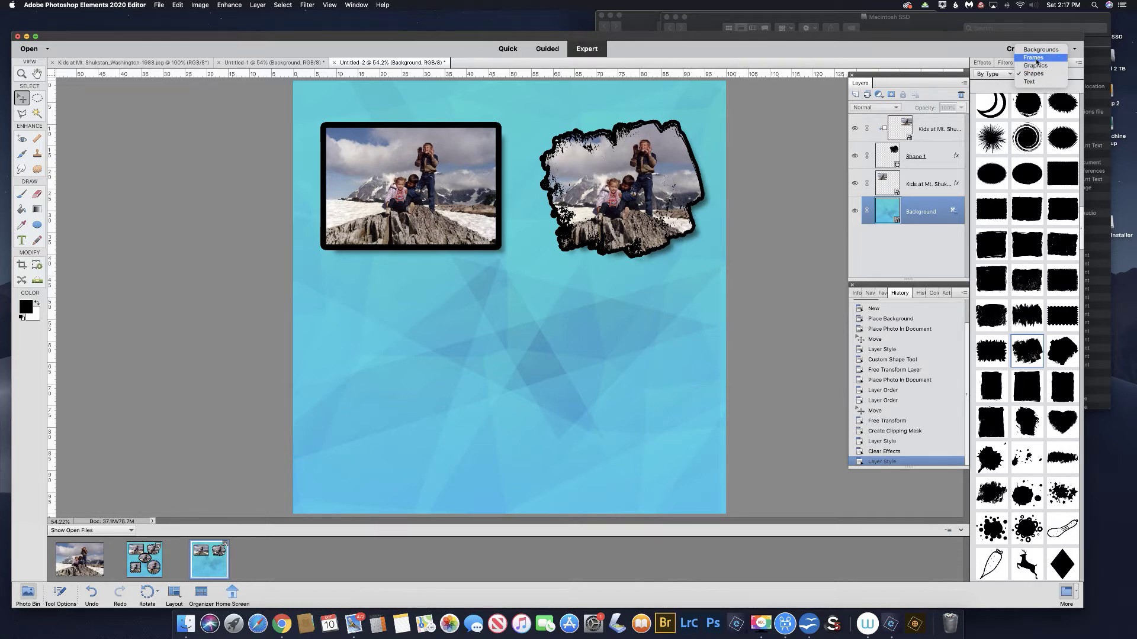
left_click(1035, 58)
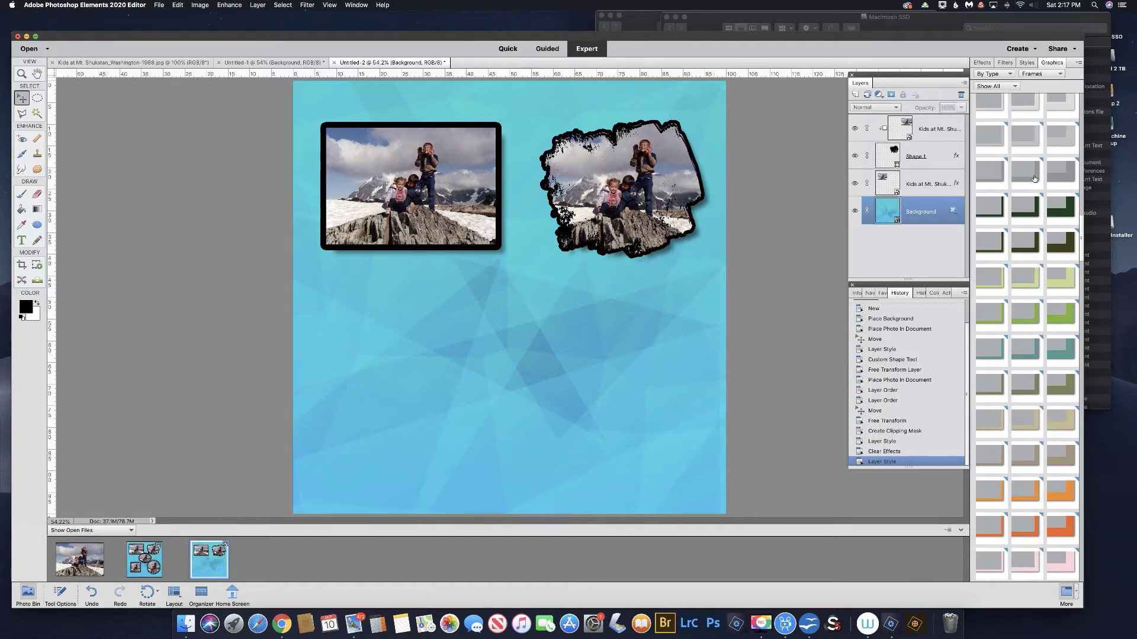
scroll(1034, 178, "up", 4)
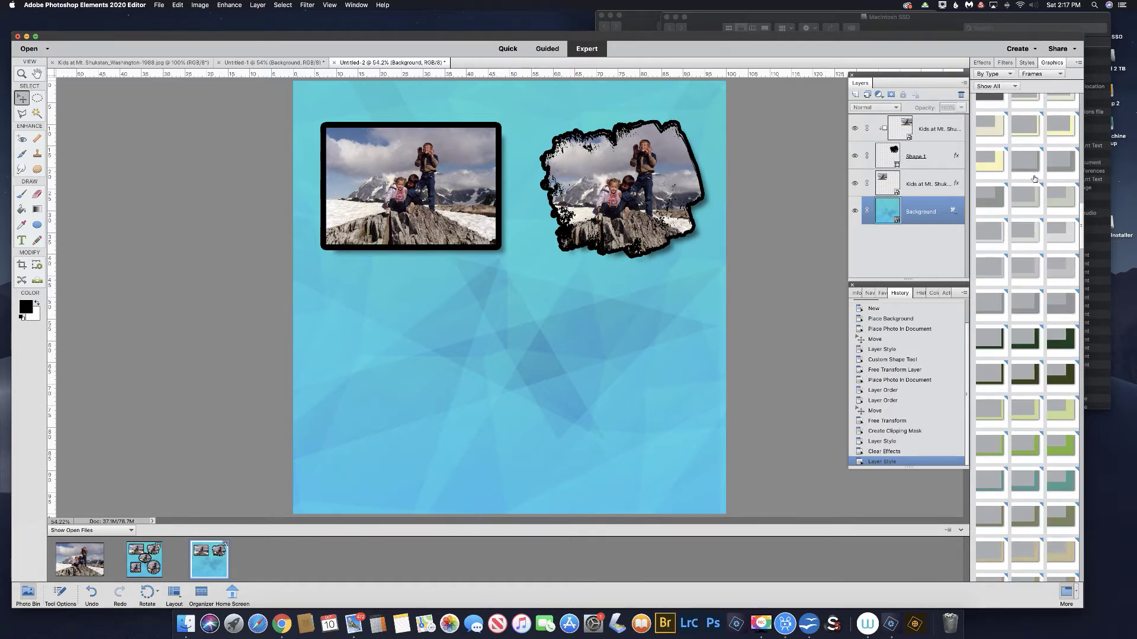
scroll(1034, 179, "down", 10)
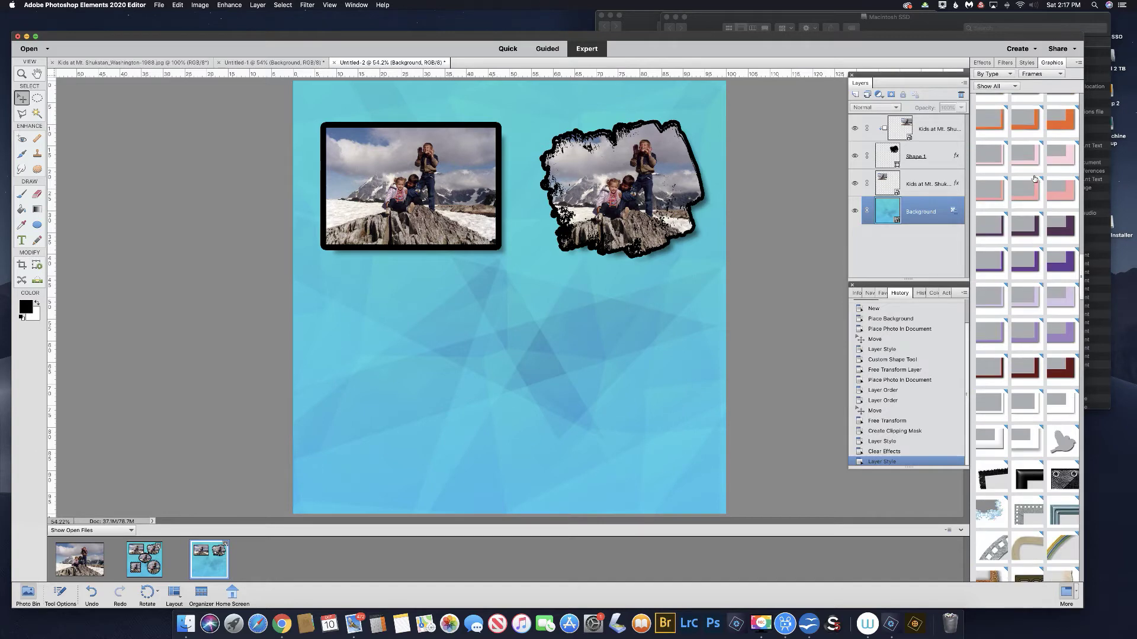
scroll(1034, 178, "down", 3)
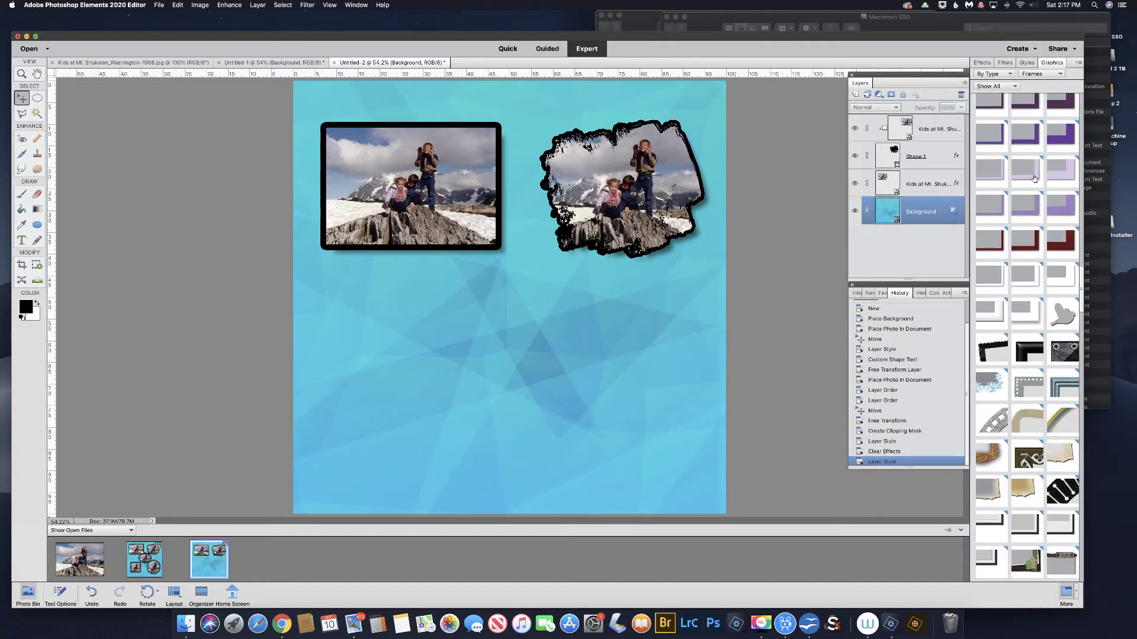
left_click(994, 410)
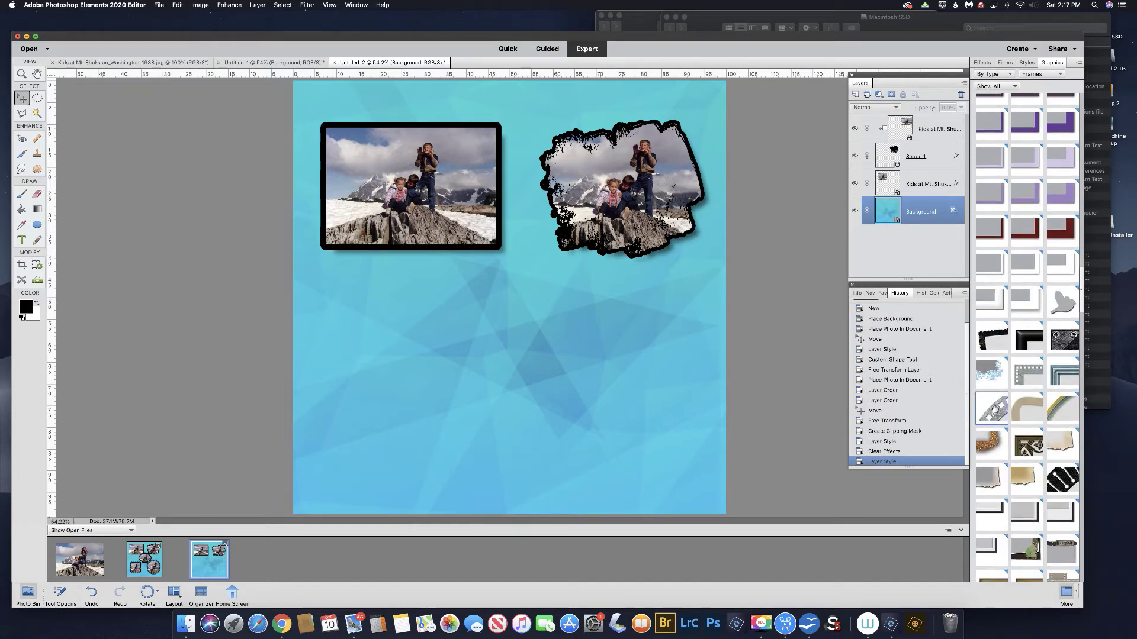
left_click_drag(983, 409, 583, 349)
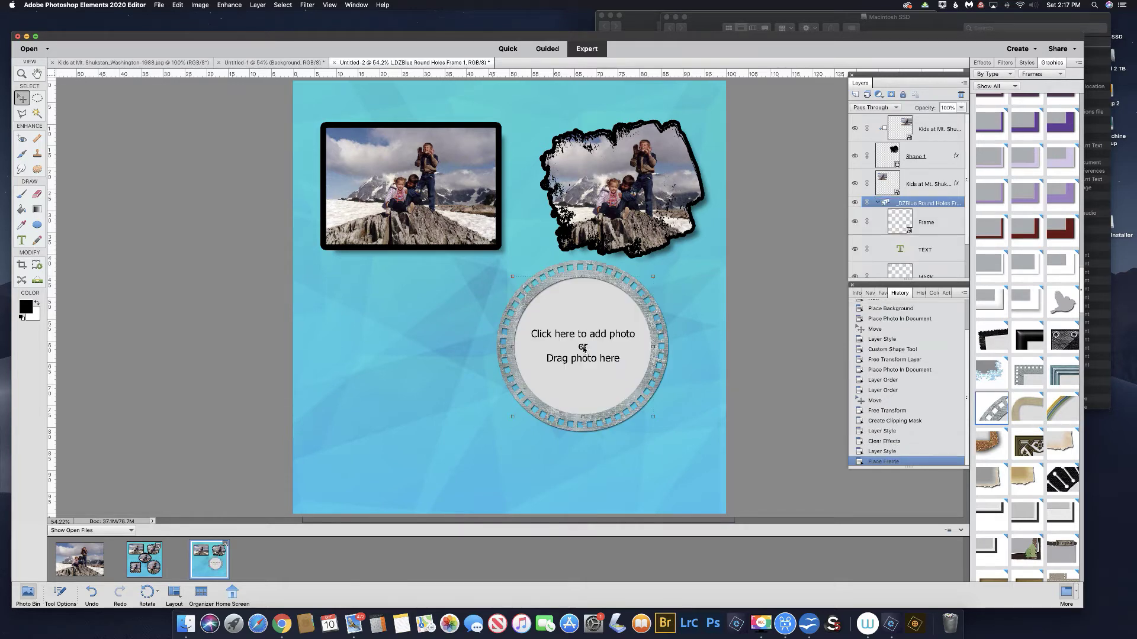
Put a copy of the photo in the round frame and enlarge it inside the frame to about 113%
scroll(934, 168, "down", 1)
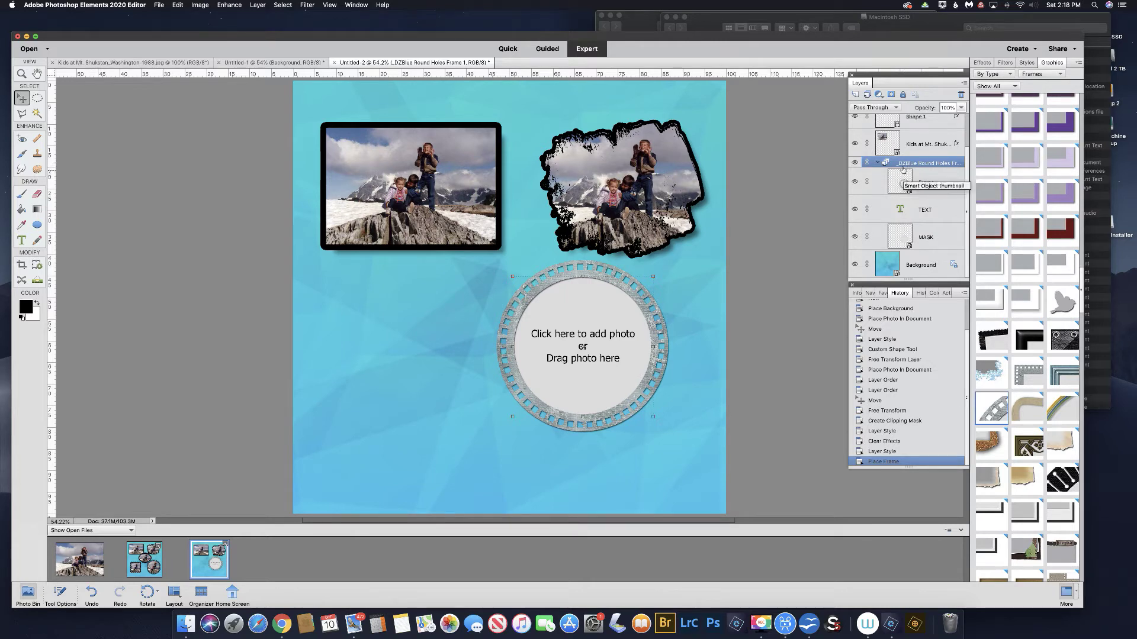
left_click(877, 165)
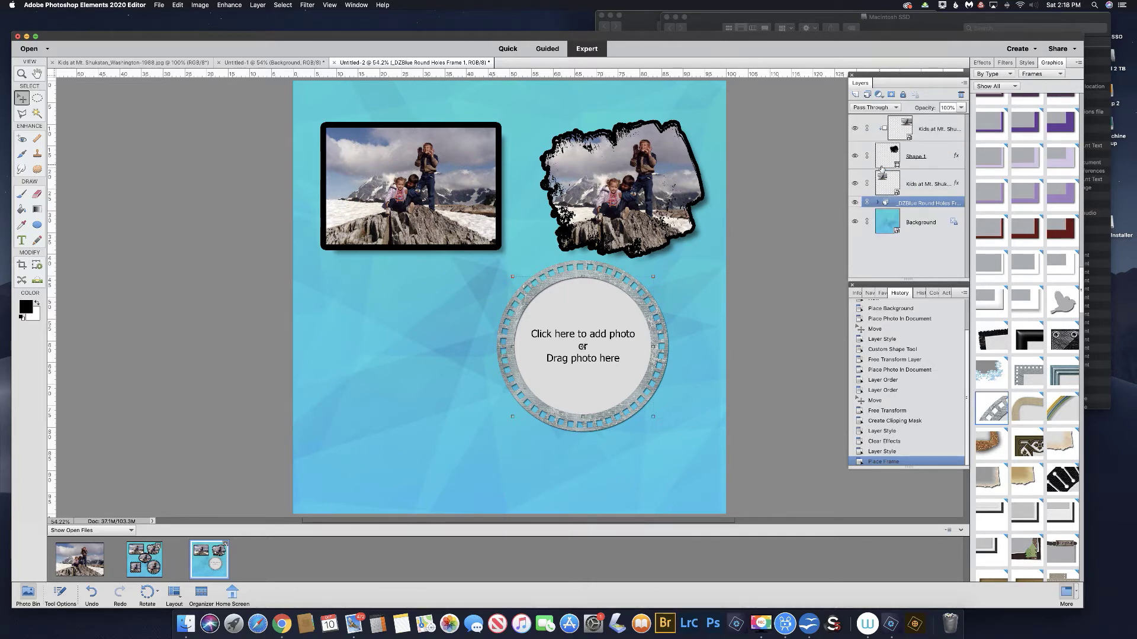
left_click(877, 203)
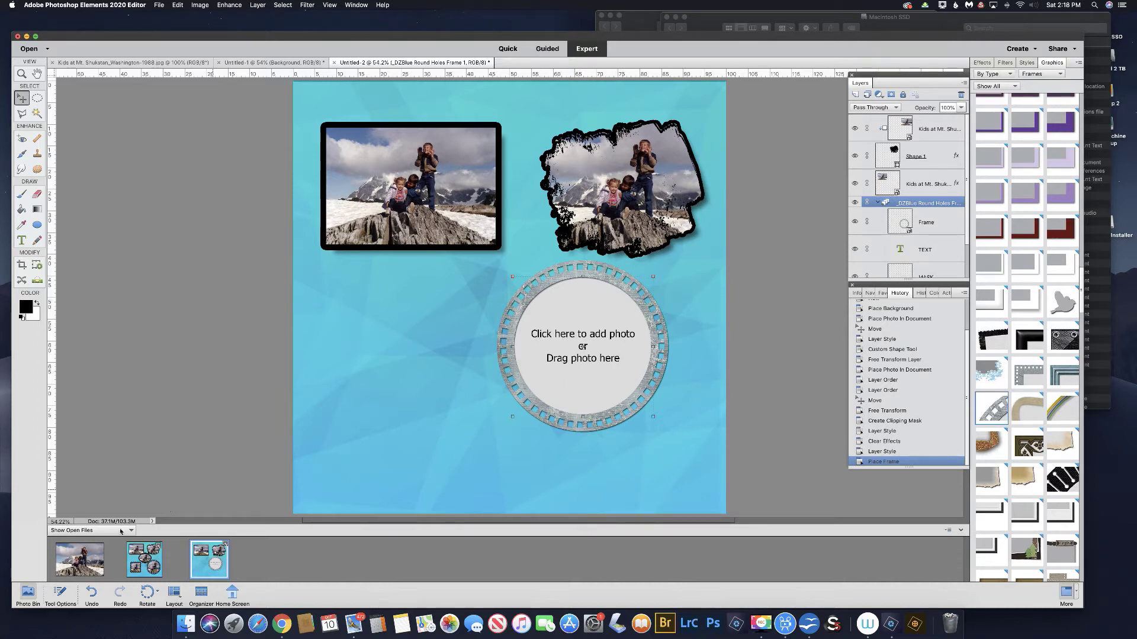
left_click_drag(82, 556, 566, 343)
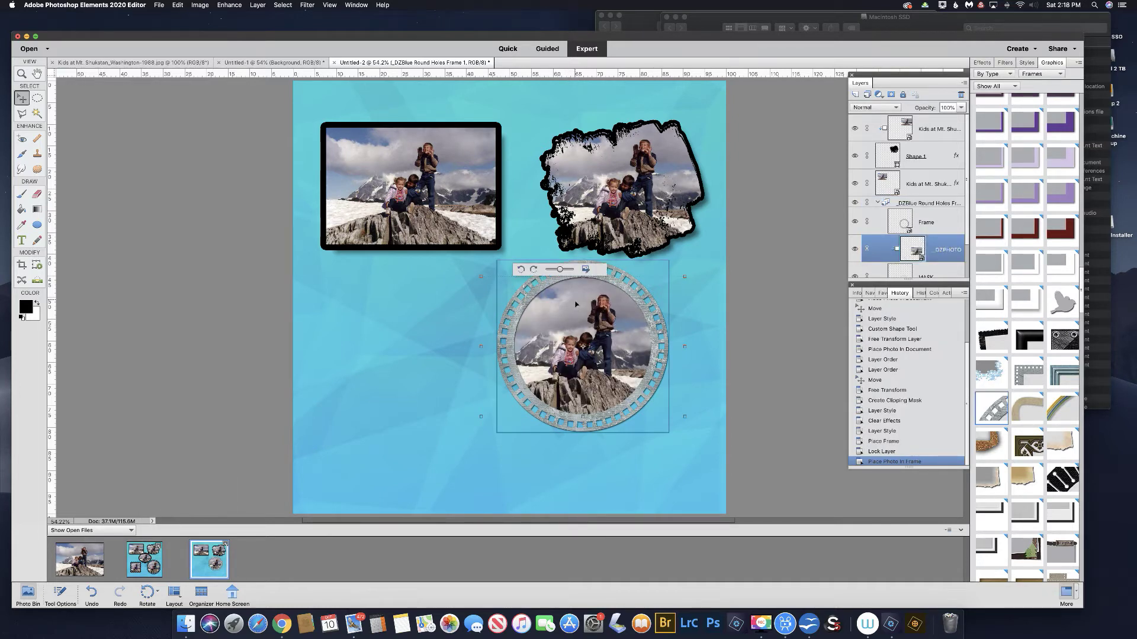
left_click(520, 269)
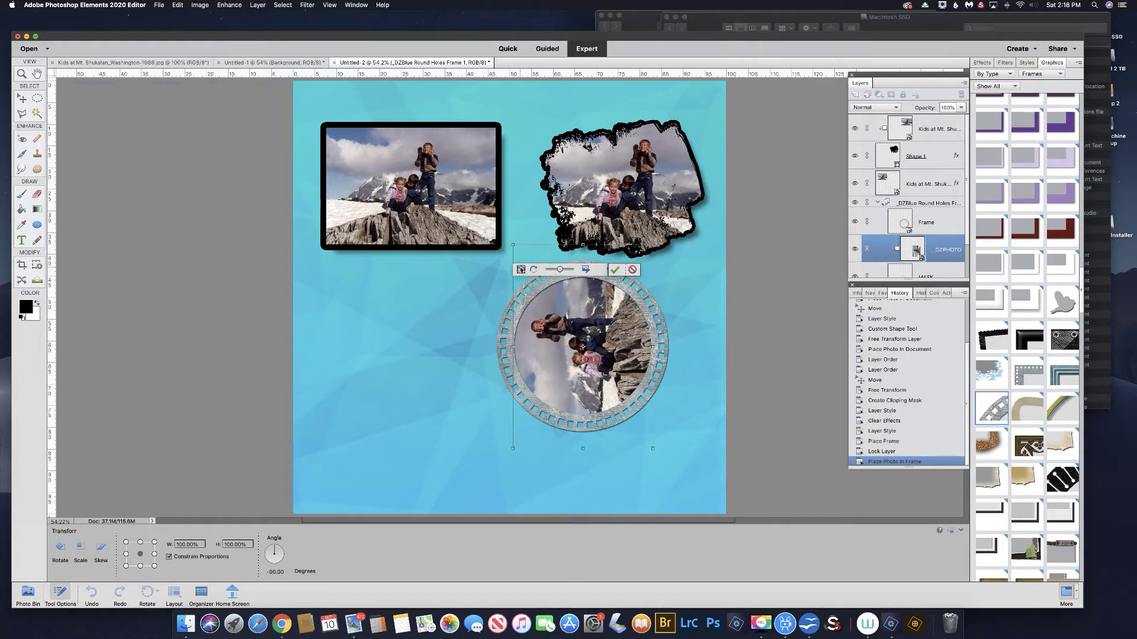
left_click(534, 269)
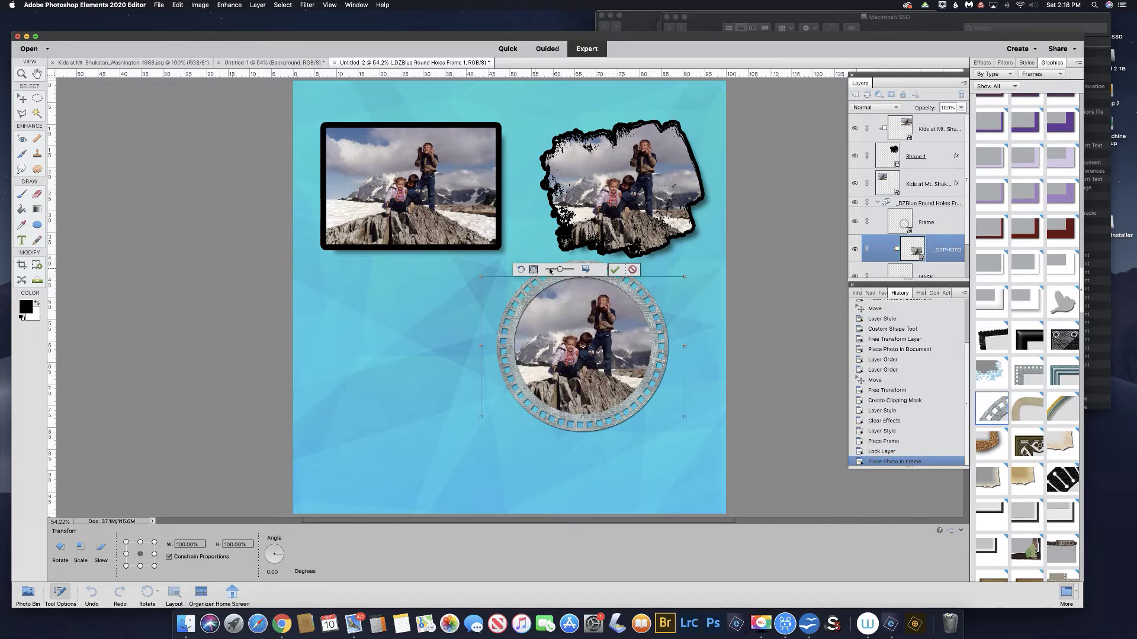
left_click_drag(560, 270, 561, 270)
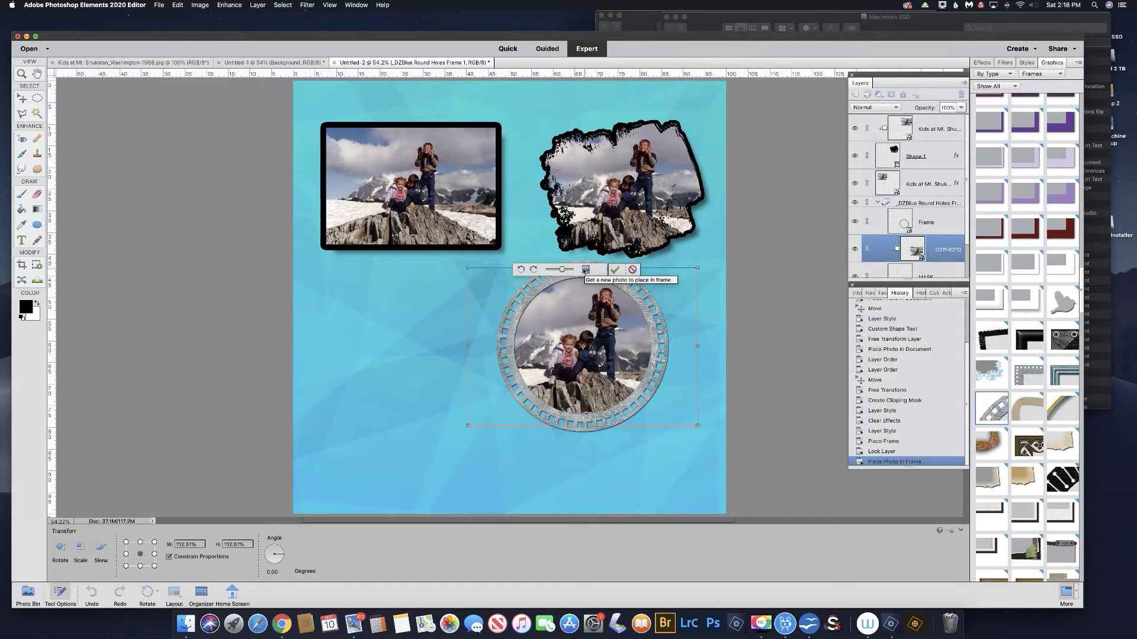
left_click(614, 271)
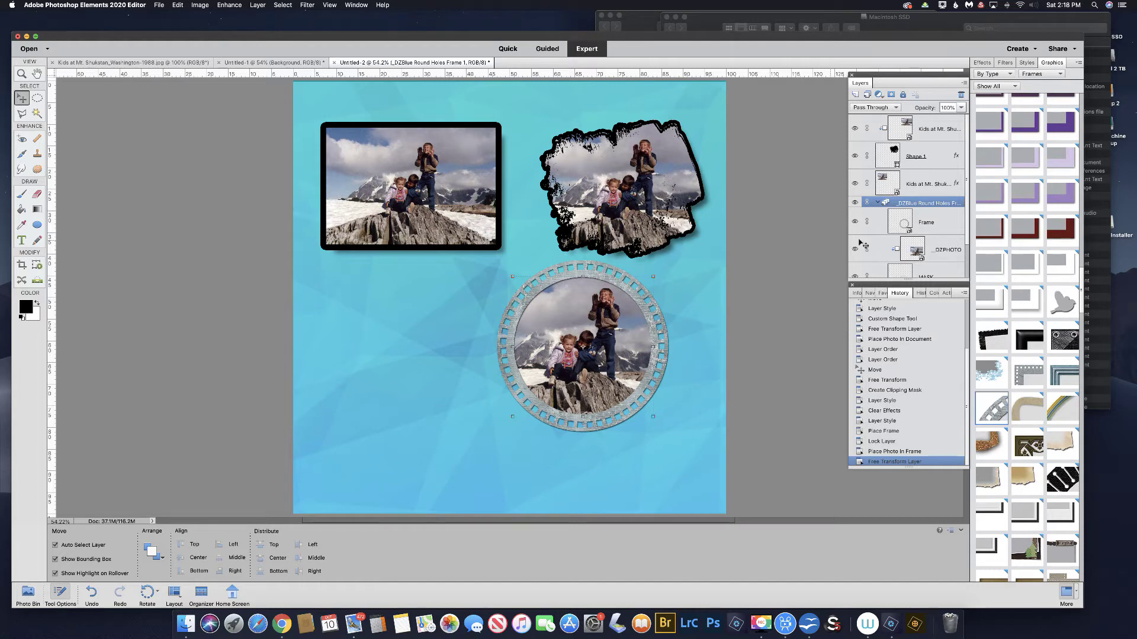
Hide and show the Frame and photo layers in the Blue Round Holes group to examine how the frame is built
scroll(884, 246, "down", 2)
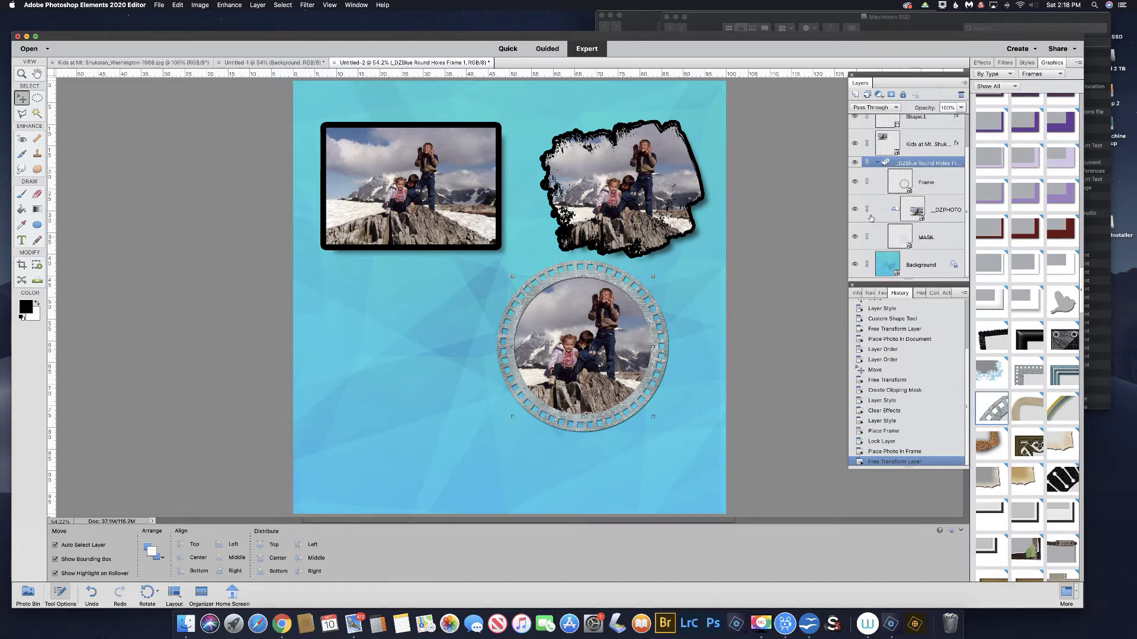
left_click(855, 183)
left_click(855, 210)
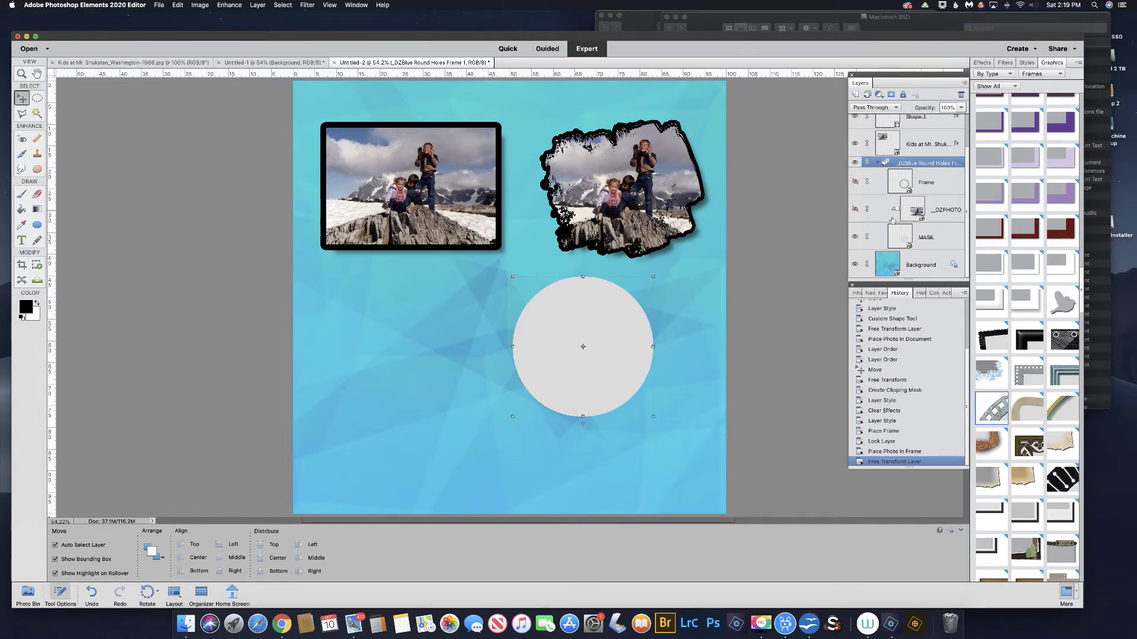
left_click(854, 210)
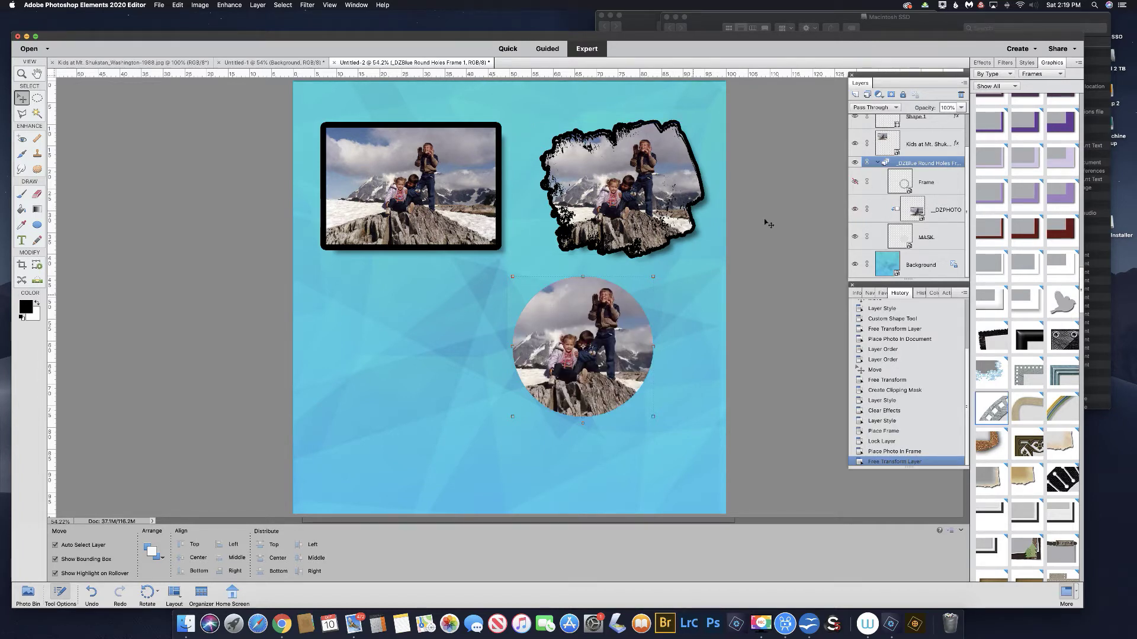
left_click(855, 183)
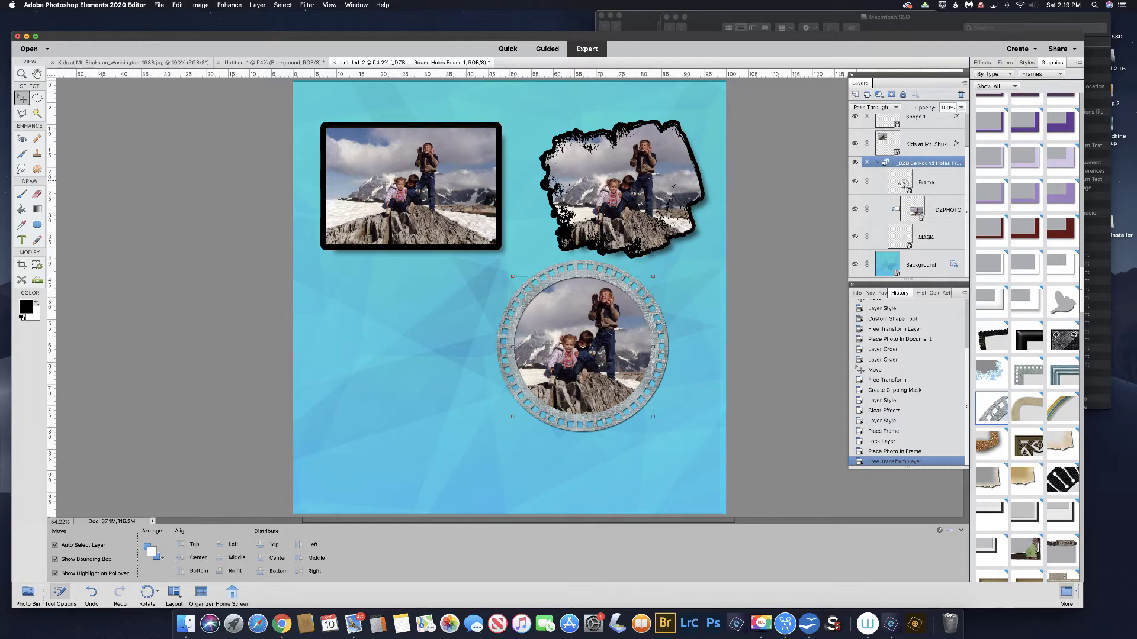
left_click(902, 184)
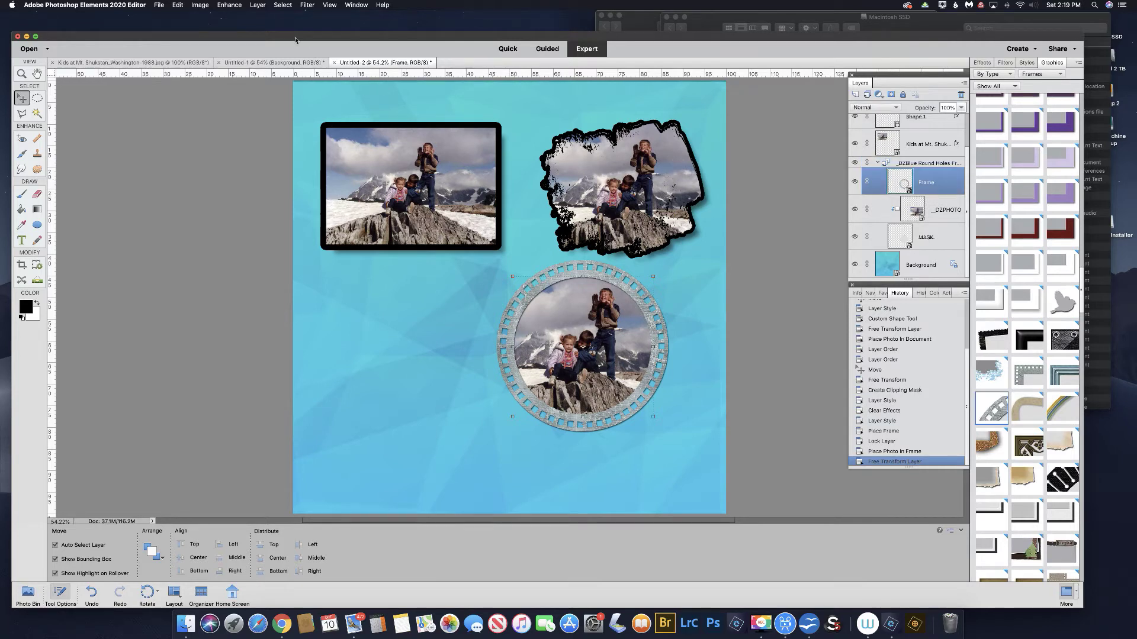
left_click(260, 5)
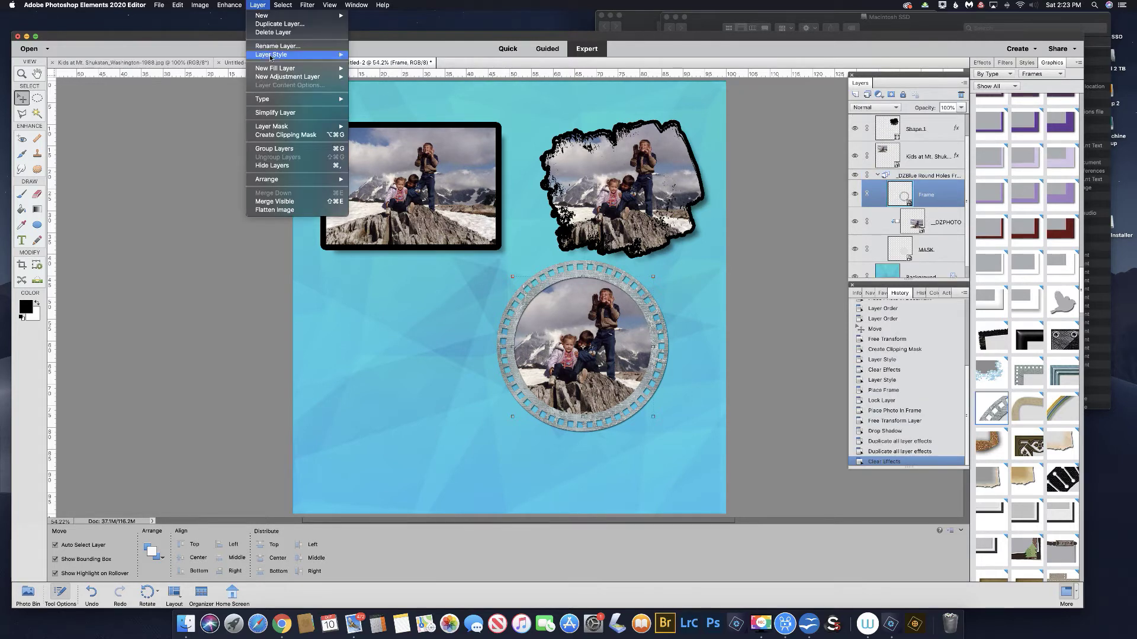
mouse_move(320, 54)
left_click(383, 55)
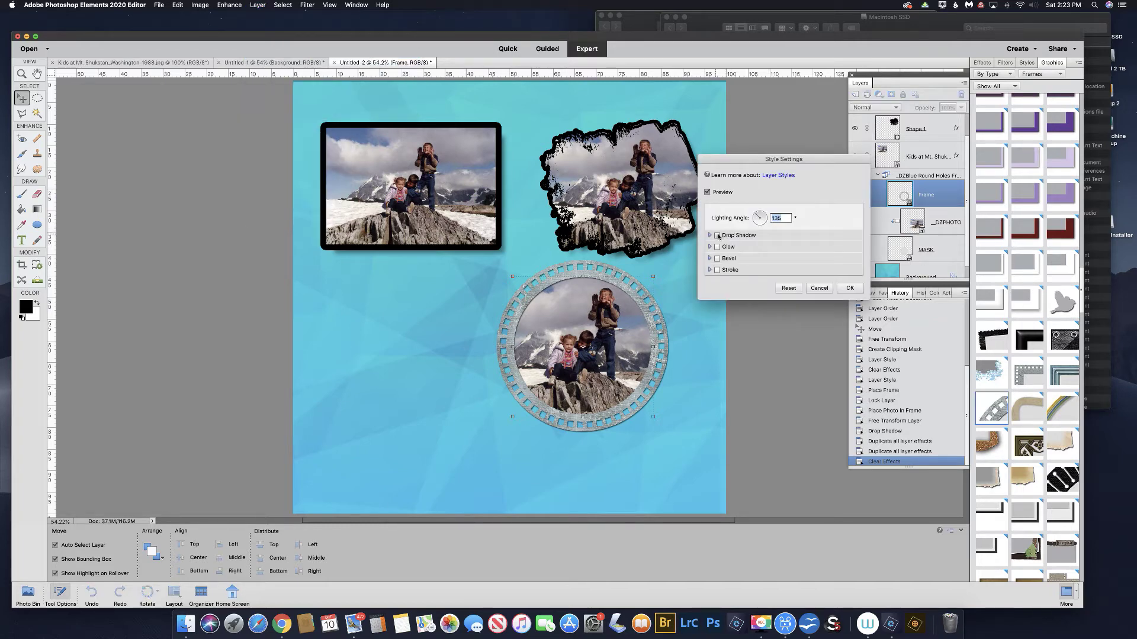
left_click(736, 235)
left_click_drag(746, 251, 780, 276)
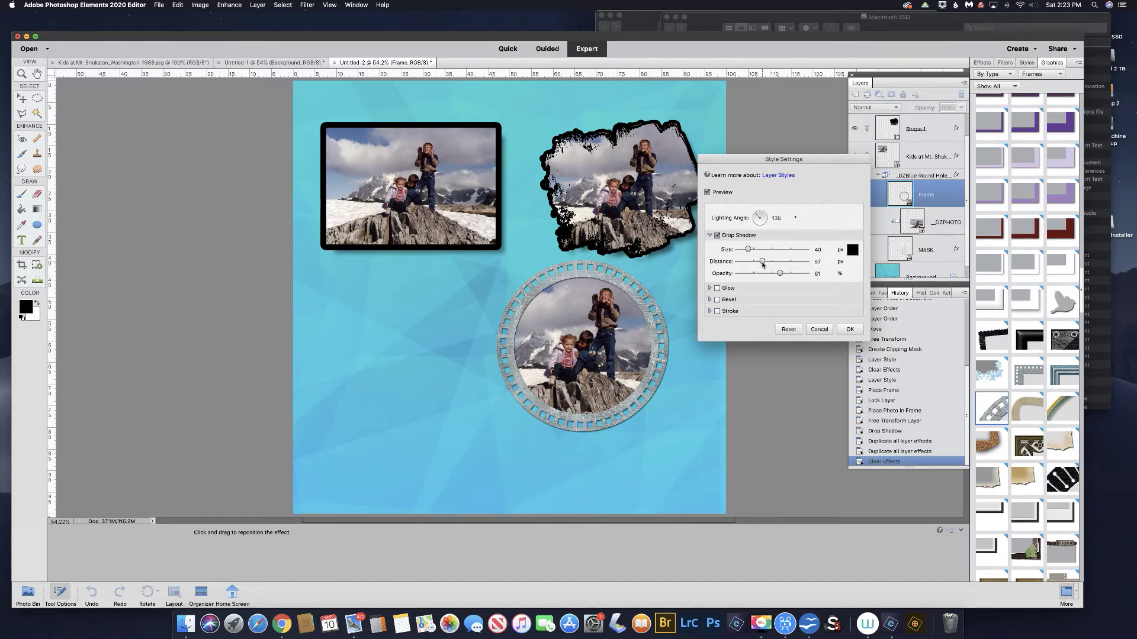
left_click_drag(764, 265, 765, 264)
left_click(818, 330)
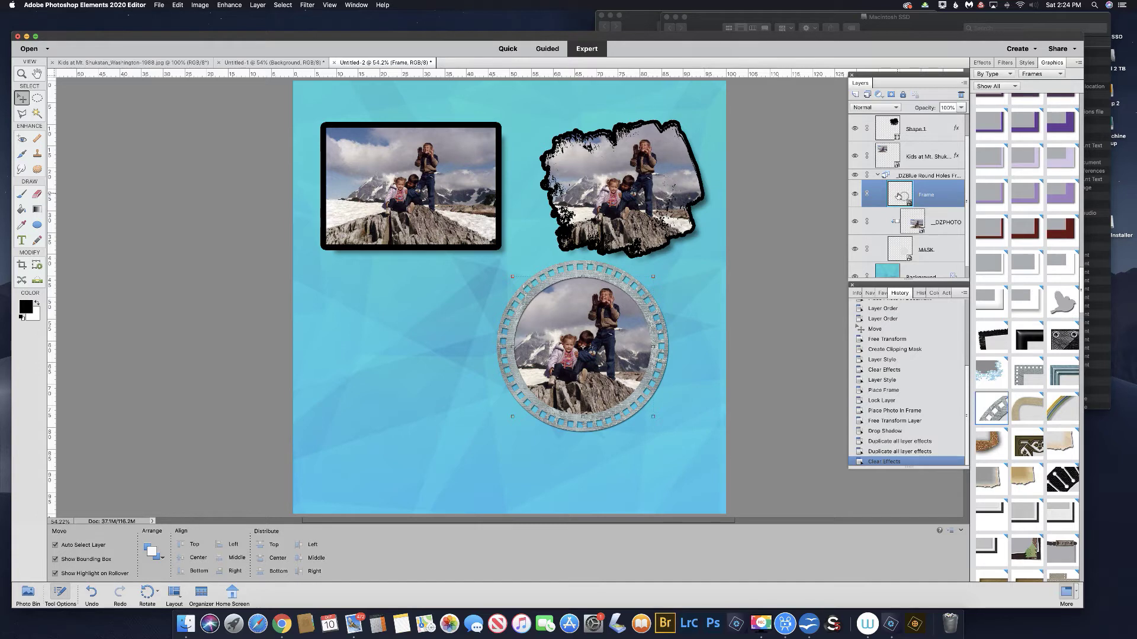
Move the Frame layer above its group and give it a drop shadow (size 40 px, distance 38 px, opacity 44%) and a 21 px upward bevel
left_click_drag(898, 196, 898, 170)
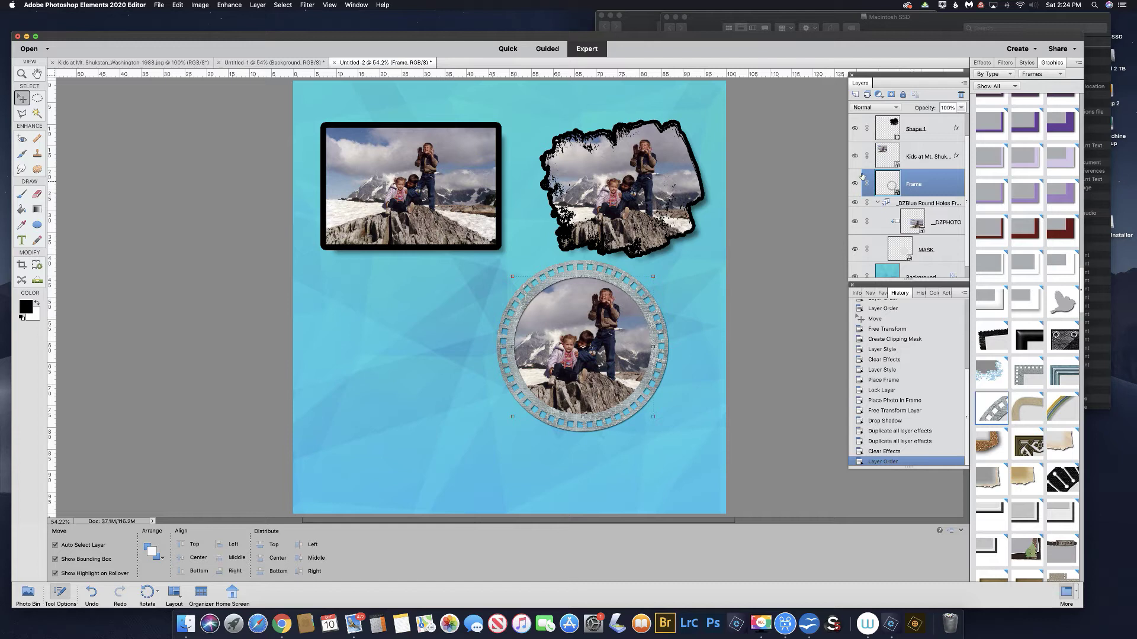
left_click(256, 6)
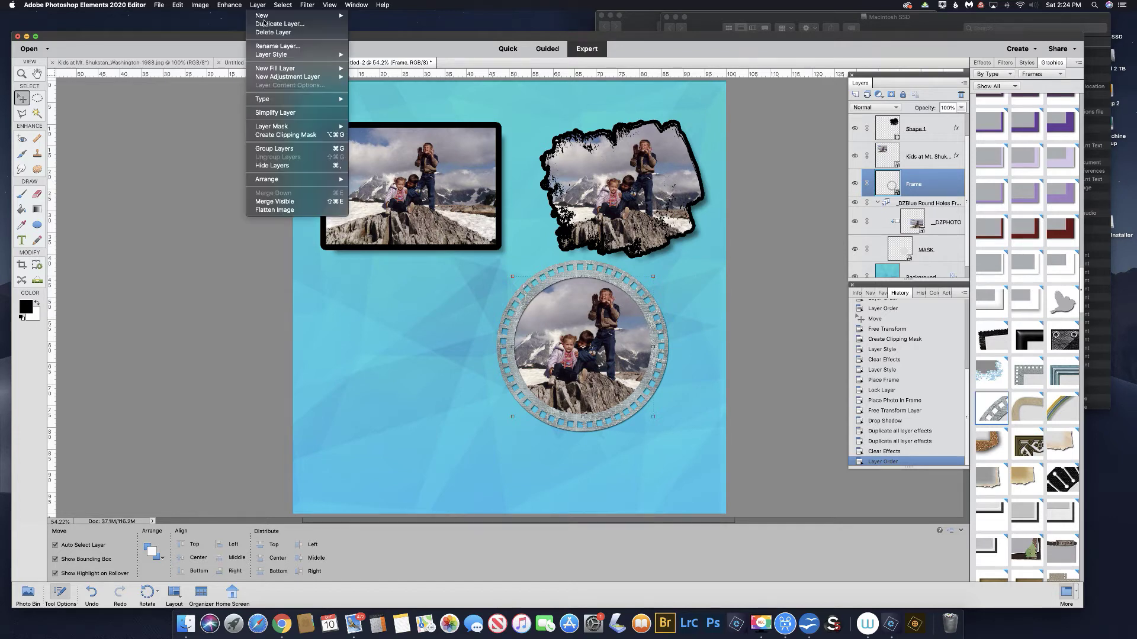
mouse_move(297, 55)
left_click(396, 54)
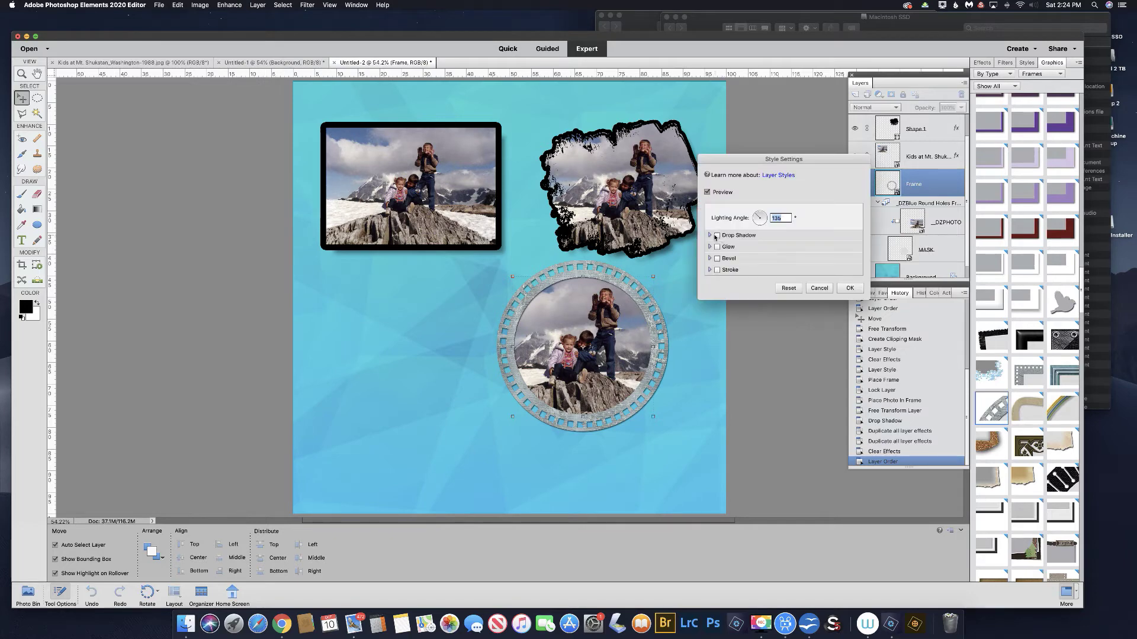
left_click(718, 237)
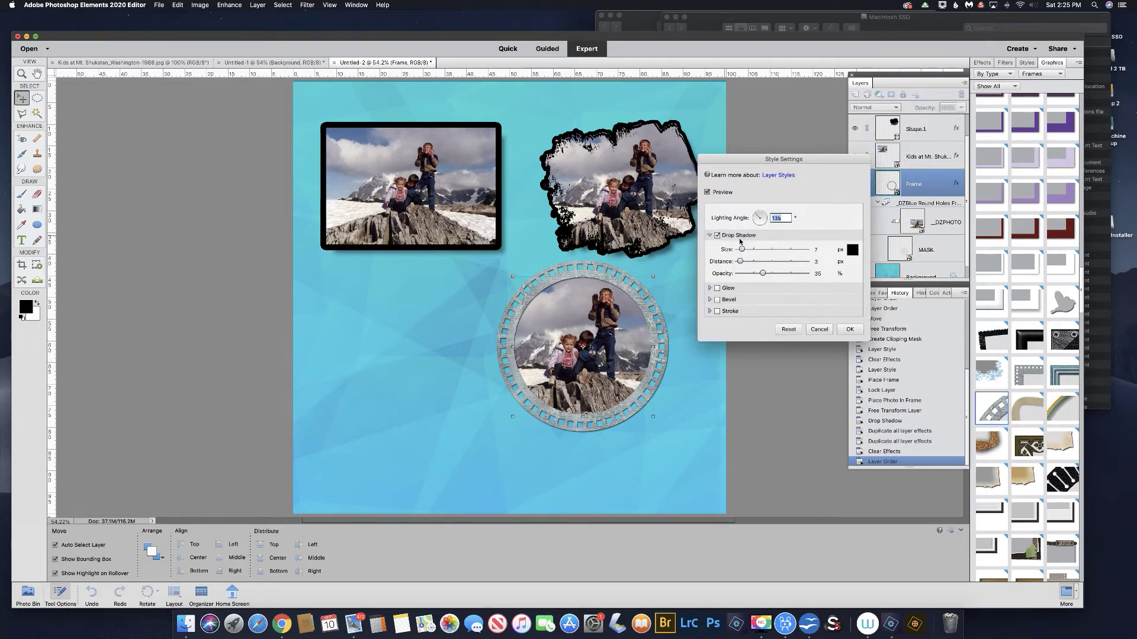
left_click_drag(742, 249, 748, 249)
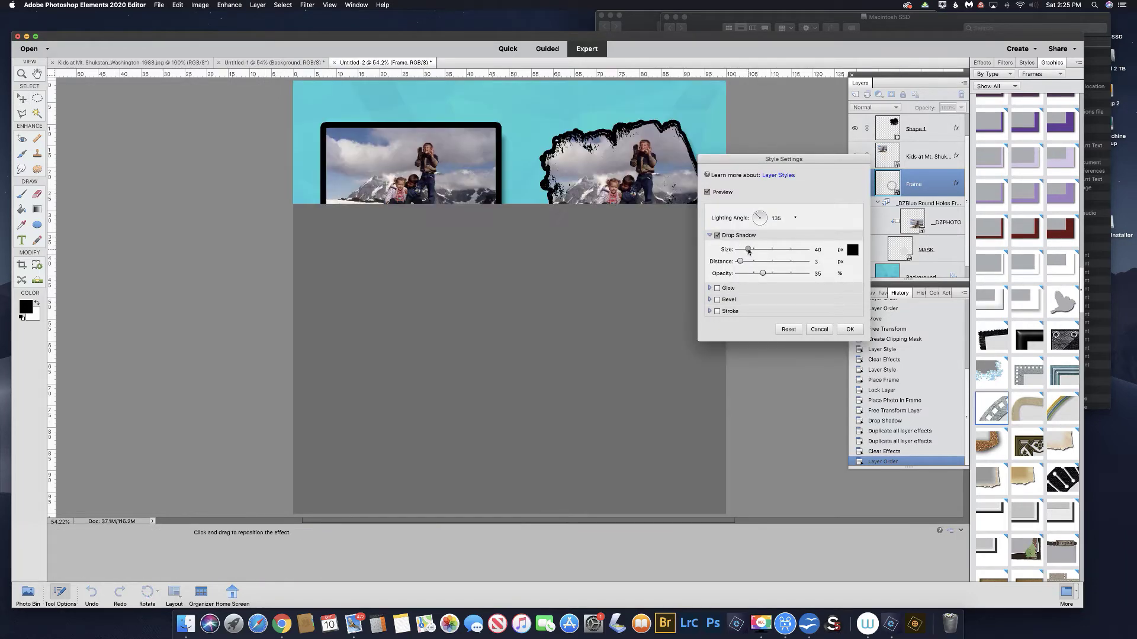
left_click_drag(748, 261, 755, 263)
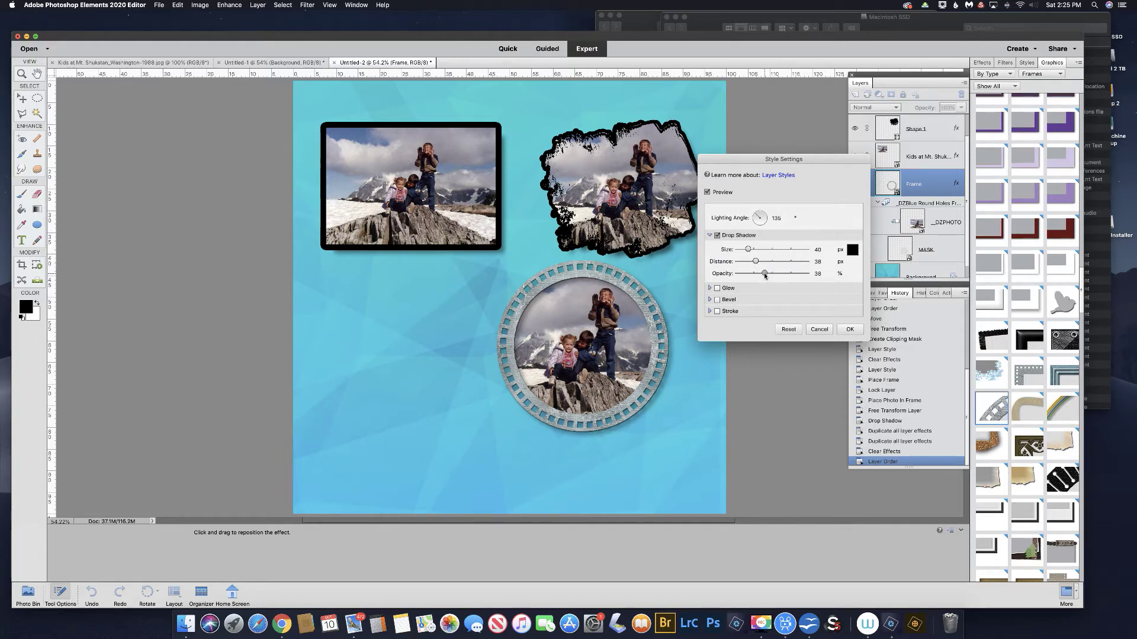
left_click_drag(767, 274, 767, 275)
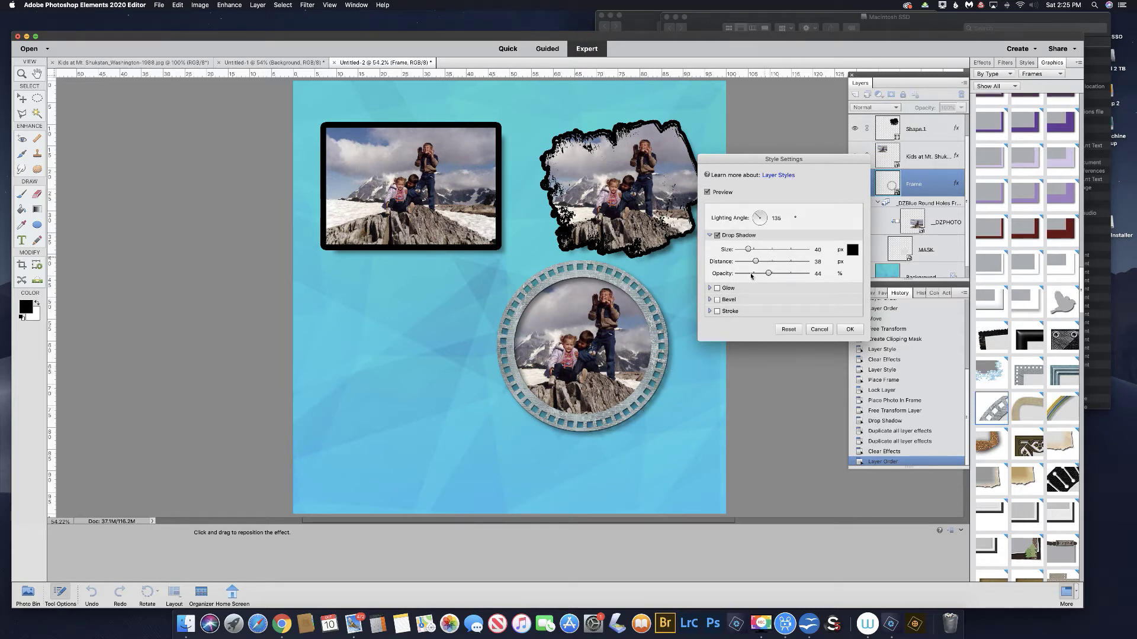
left_click(717, 300)
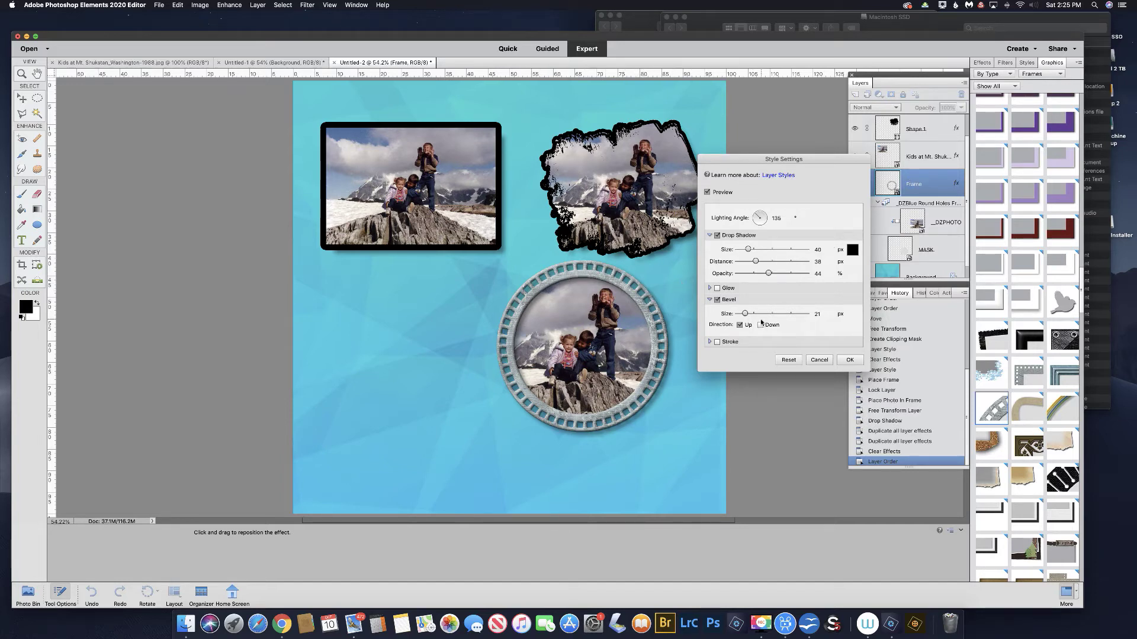
left_click(850, 361)
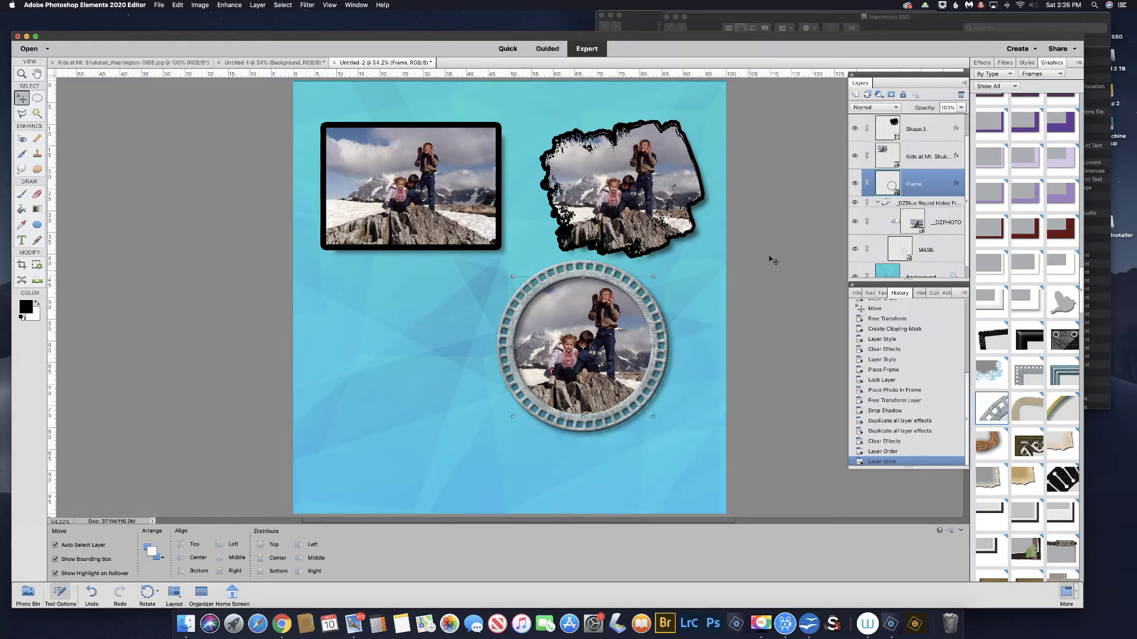
Return the Frame layer to the Blue Round Holes group and move the round framed photo toward the page's lower right corner
left_click_drag(891, 185, 900, 203)
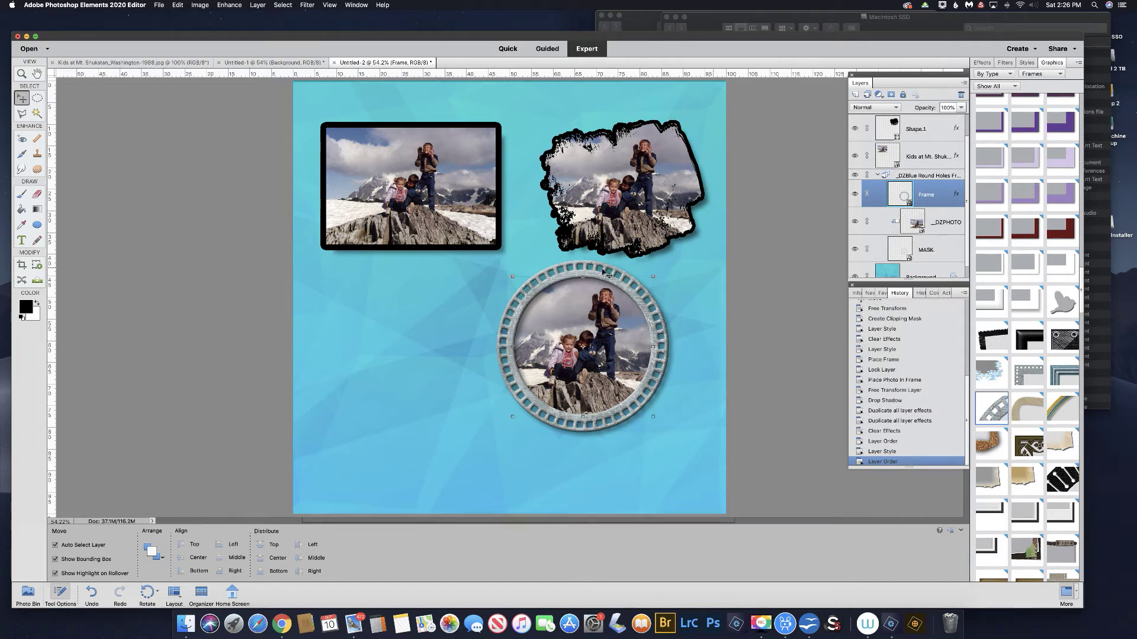
left_click_drag(579, 272, 616, 308)
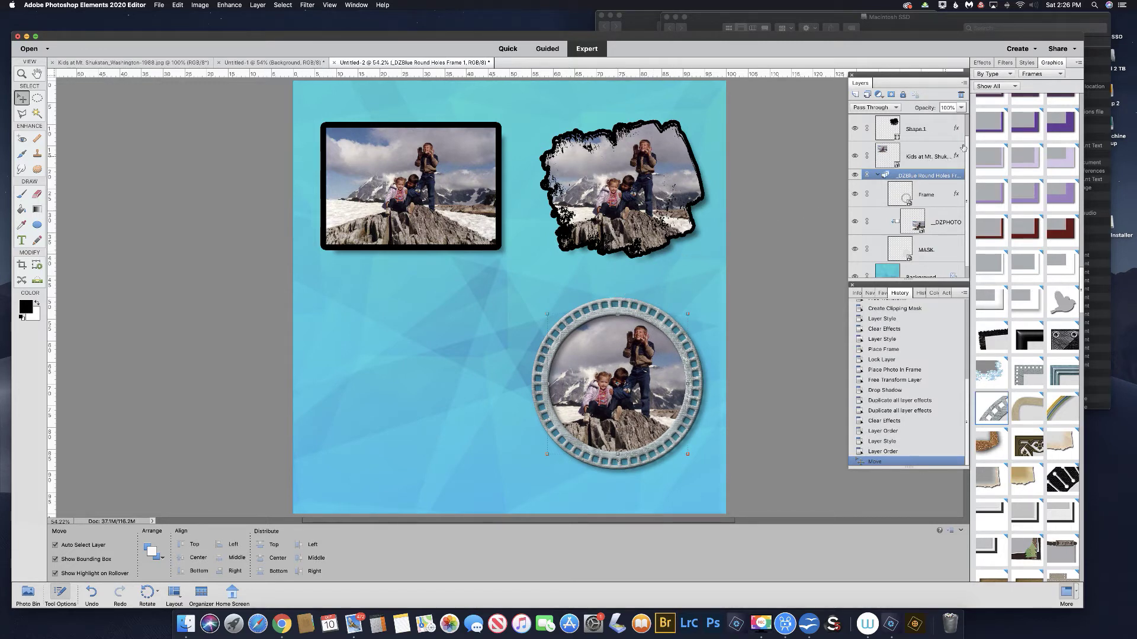
Place the ornamental oval frame from the Shapes graphics below the rectangular photo and enlarge it to about 129%
left_click(1048, 74)
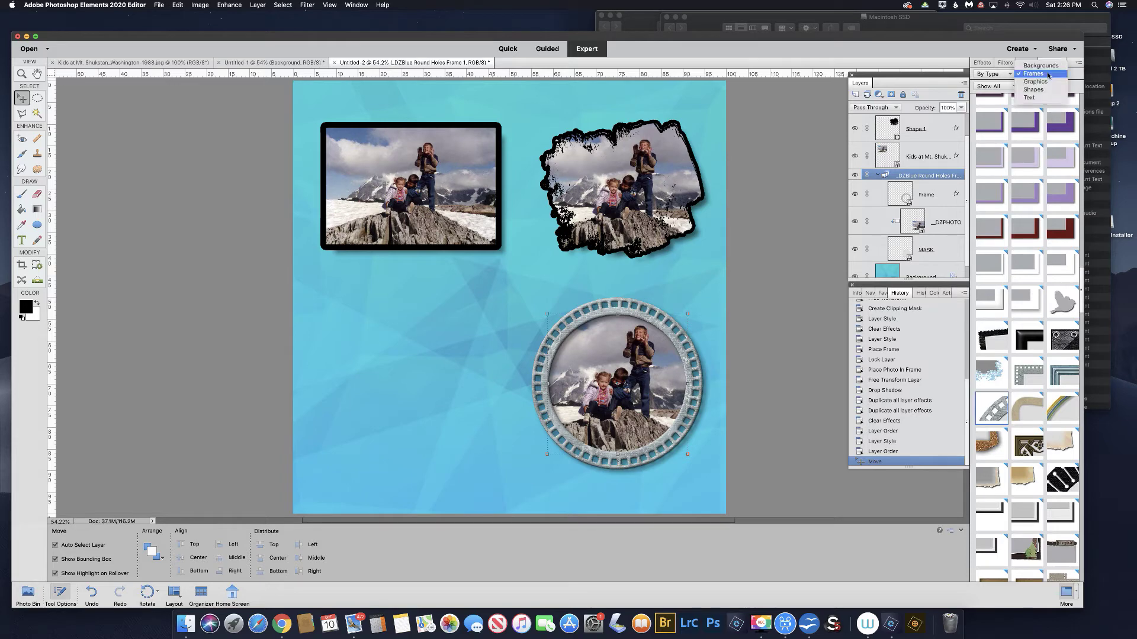
left_click(1033, 90)
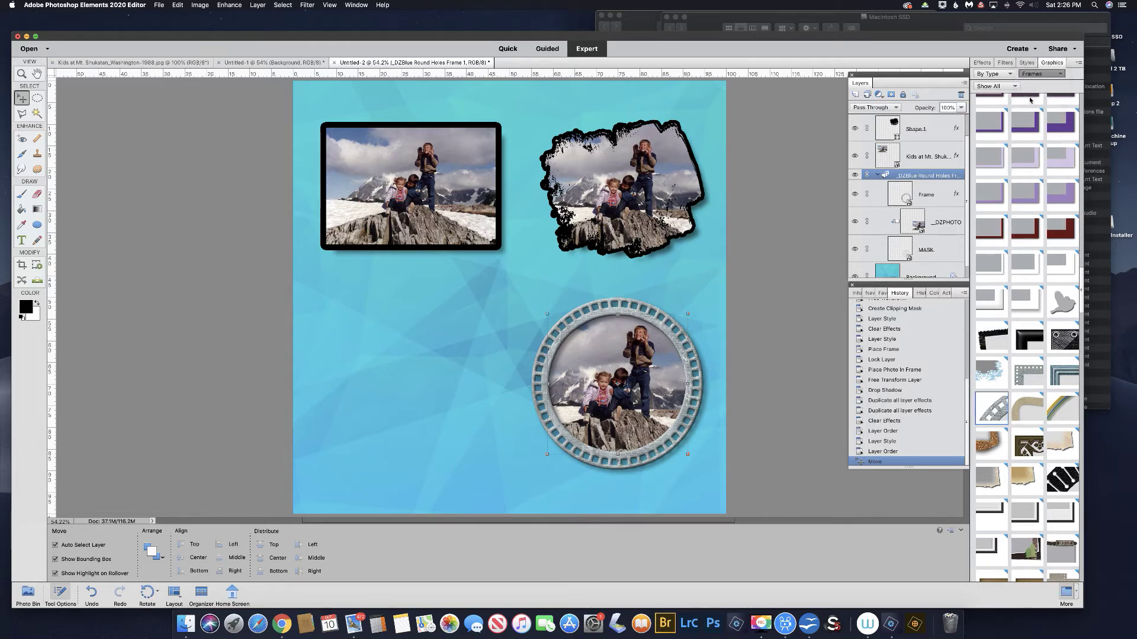
scroll(1033, 203, "down", 15)
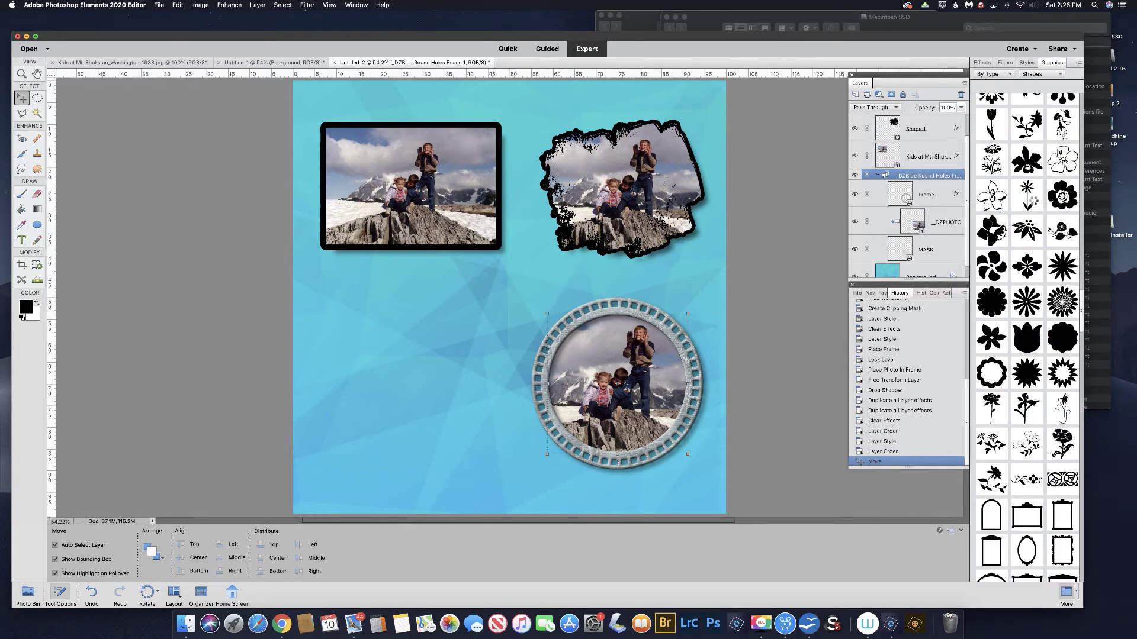
scroll(1033, 203, "down", 5)
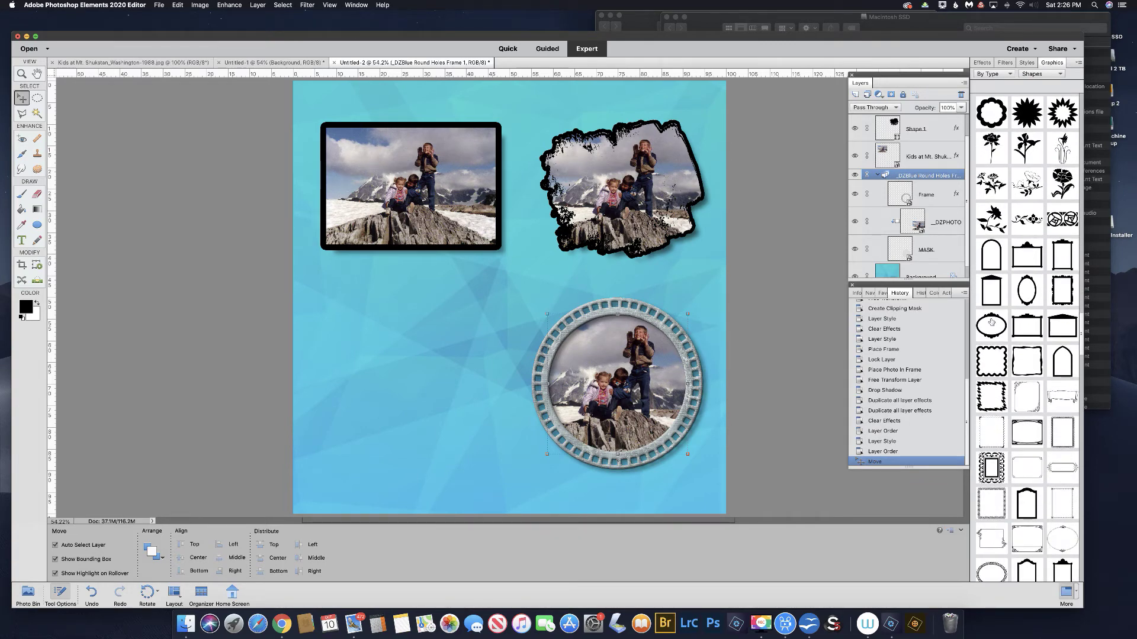
left_click_drag(993, 325, 418, 321)
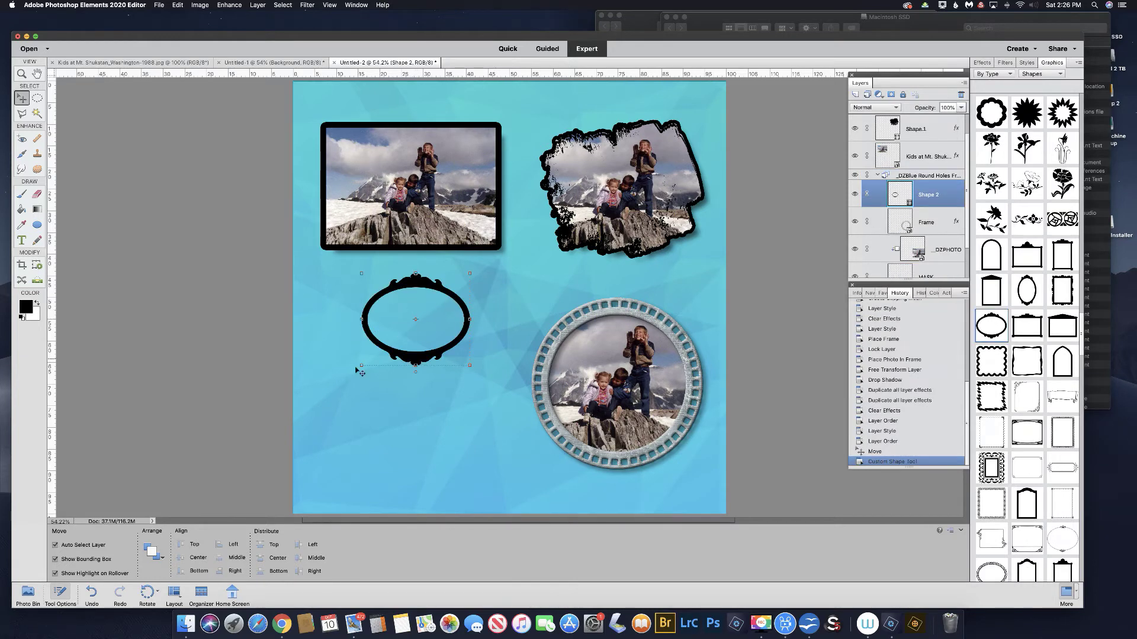
left_click_drag(353, 369, 336, 386)
left_click_drag(469, 387, 477, 392)
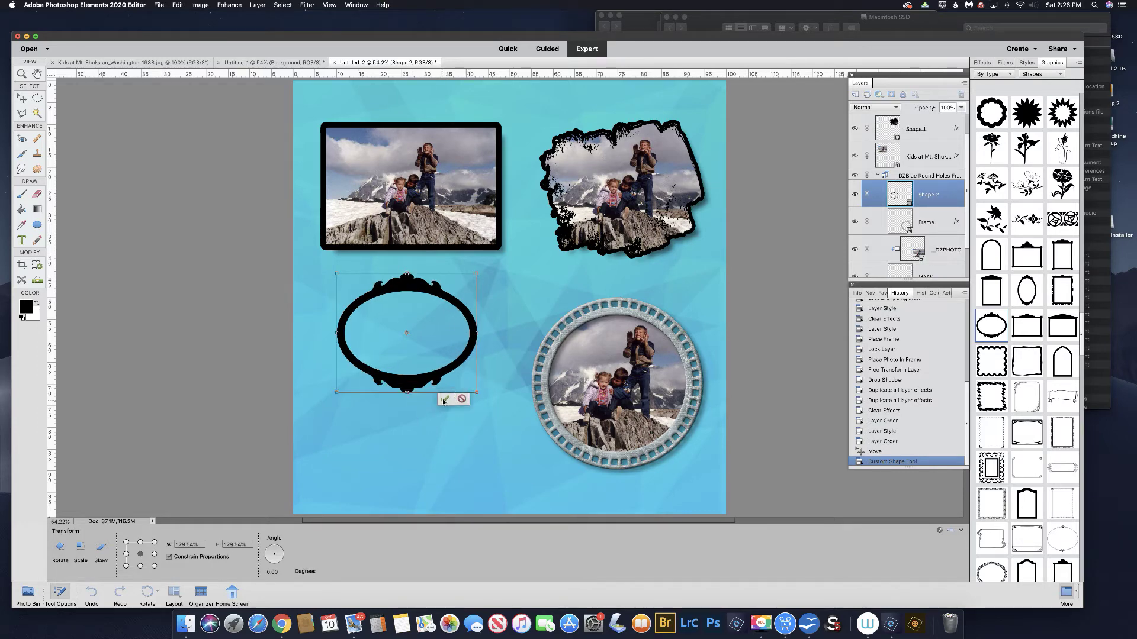
key("Return")
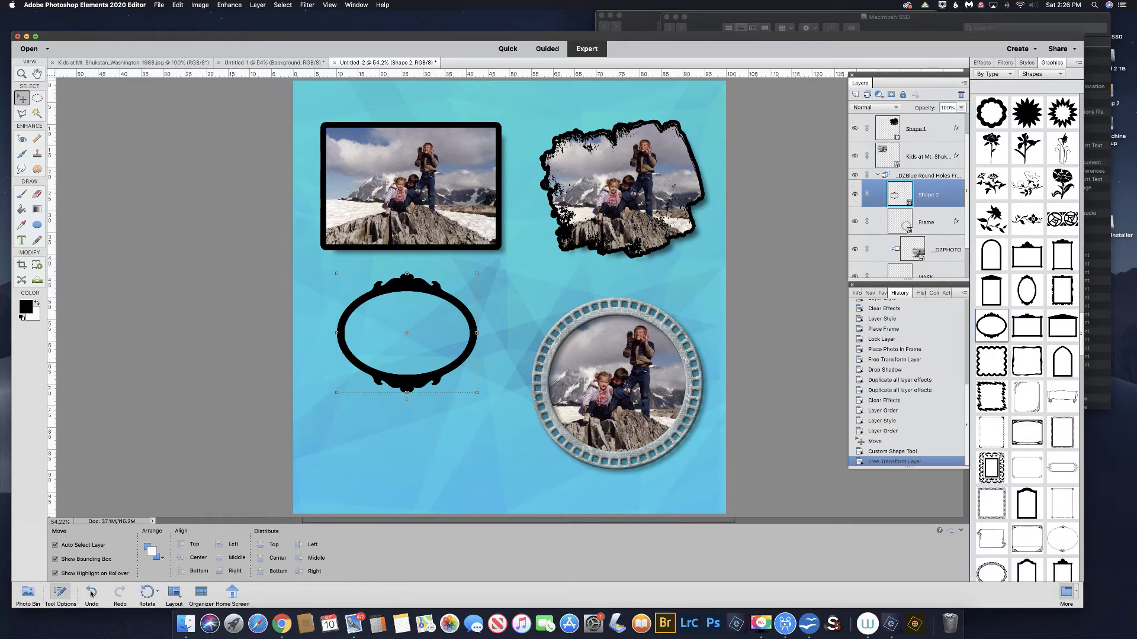
Place another copy of the photo on the page and position it behind the oval frame shape
left_click(28, 592)
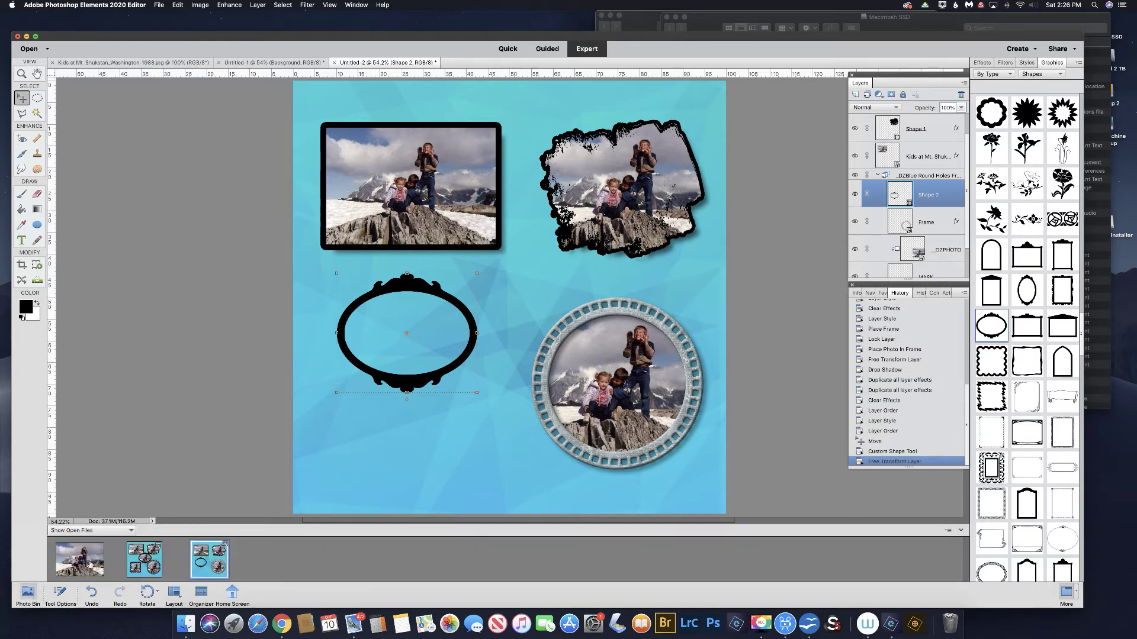
left_click_drag(139, 531, 384, 364)
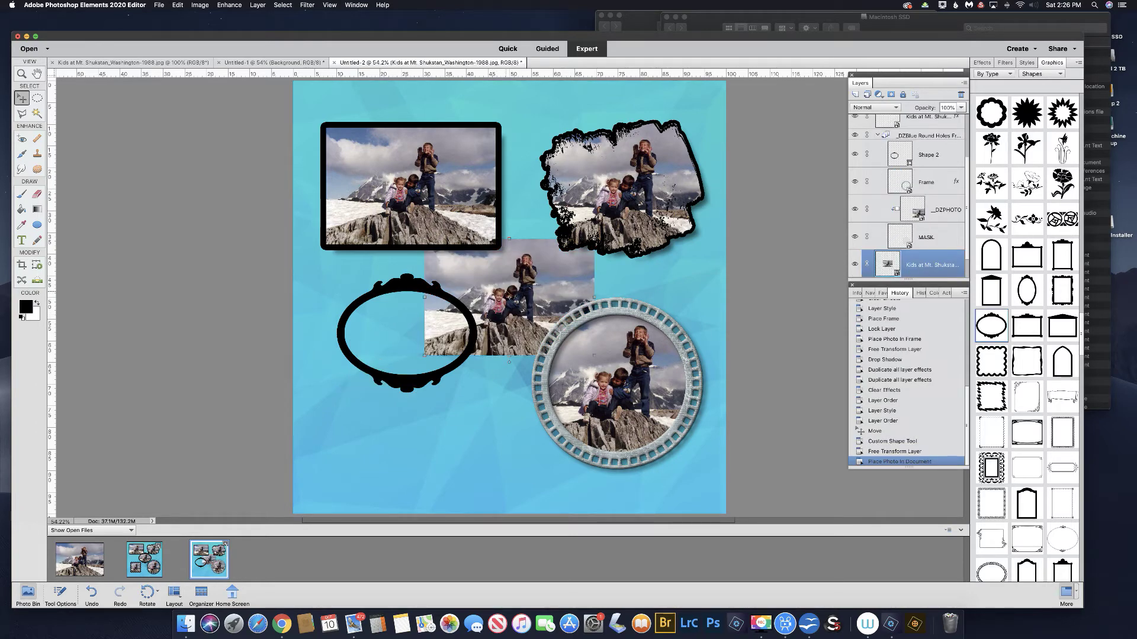
left_click_drag(515, 272, 413, 307)
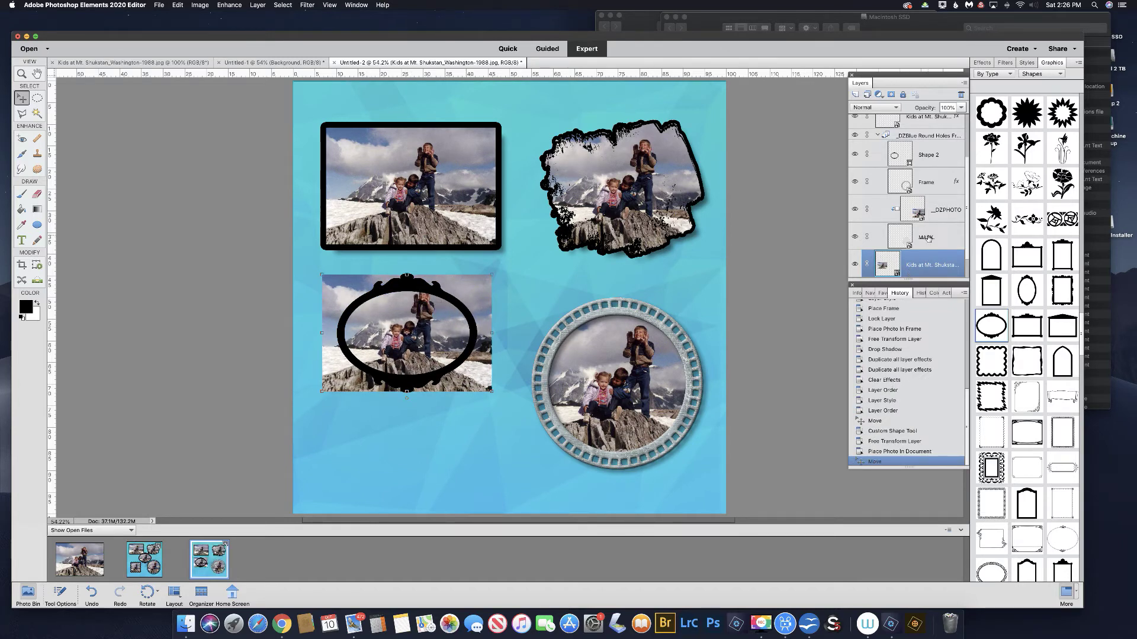
Move the oval shape's layer out of the Blue Round Holes group to just above it, and collapse the group
scroll(928, 237, "up", 3)
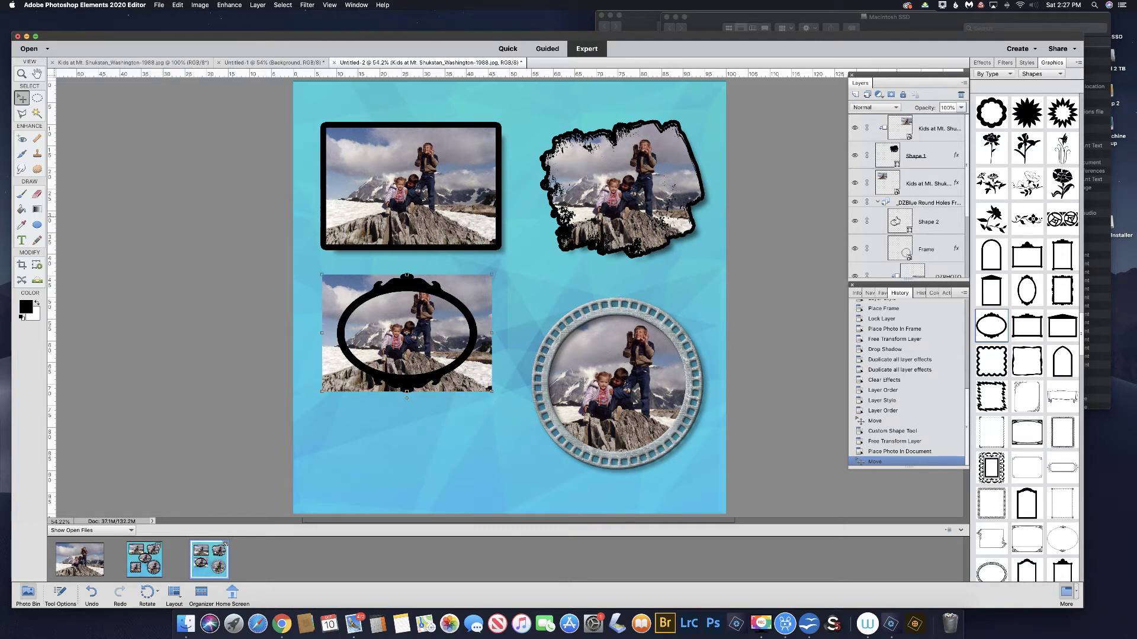
left_click_drag(895, 222, 898, 195)
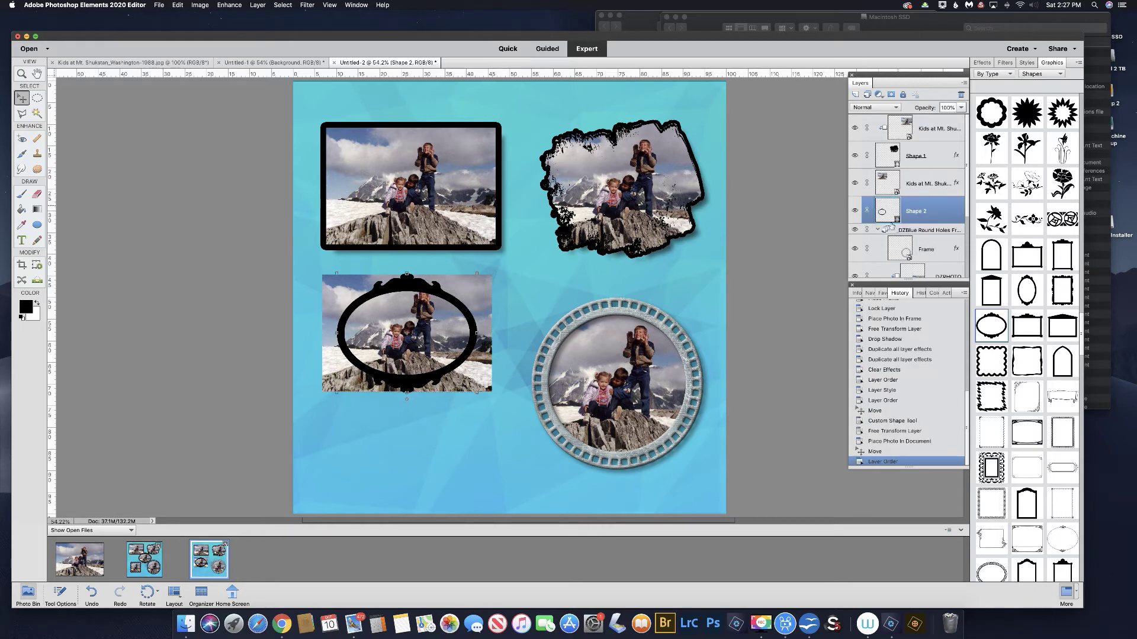
left_click(877, 230)
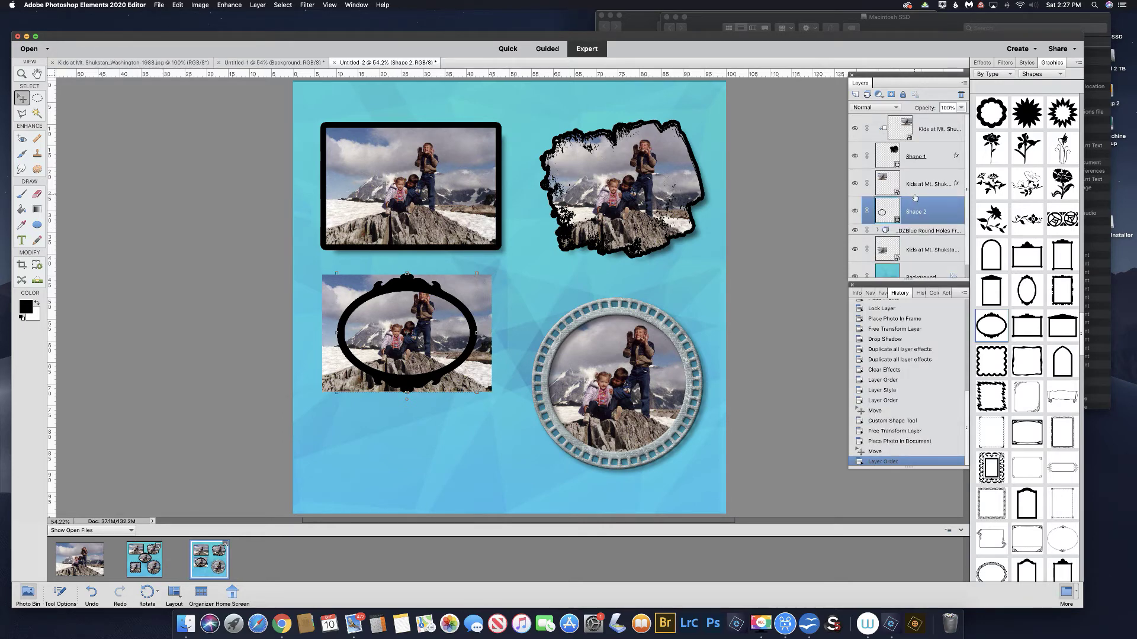
Group the Shape 1 layer with the photo clipped to it and name the group "clipped"
left_click(907, 154)
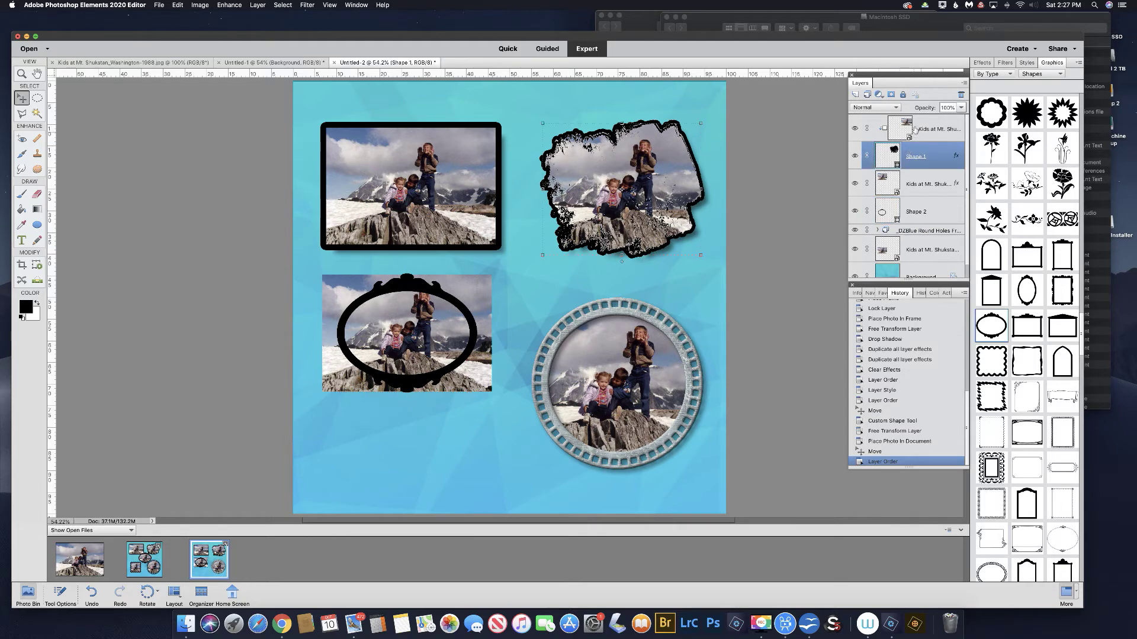
left_click(915, 125, "shift")
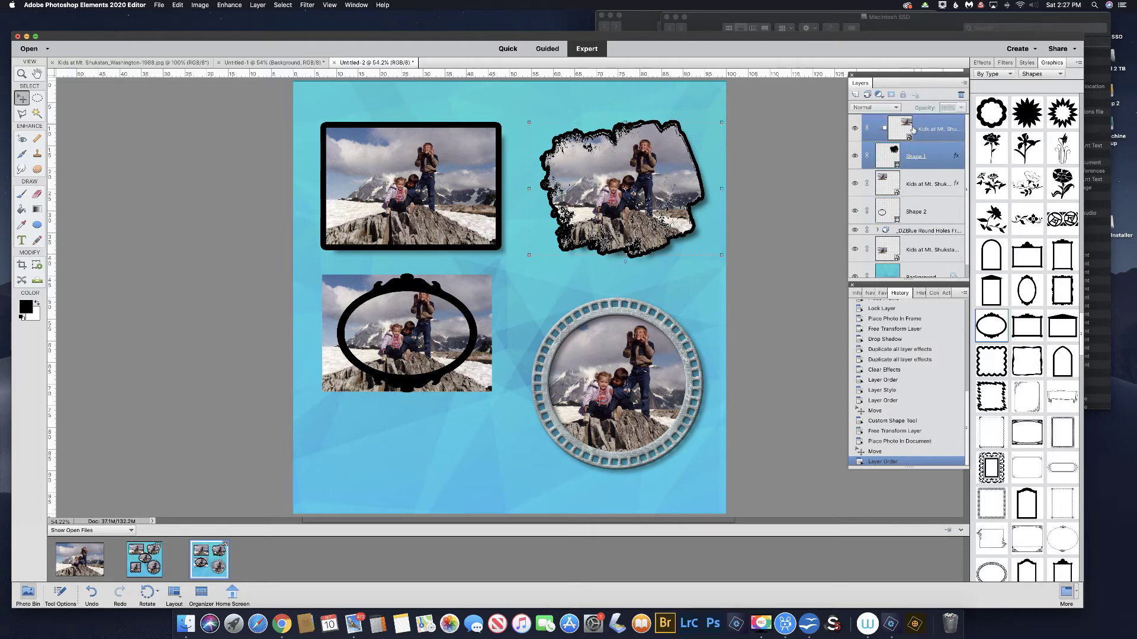
left_click(867, 94)
double_click(906, 120)
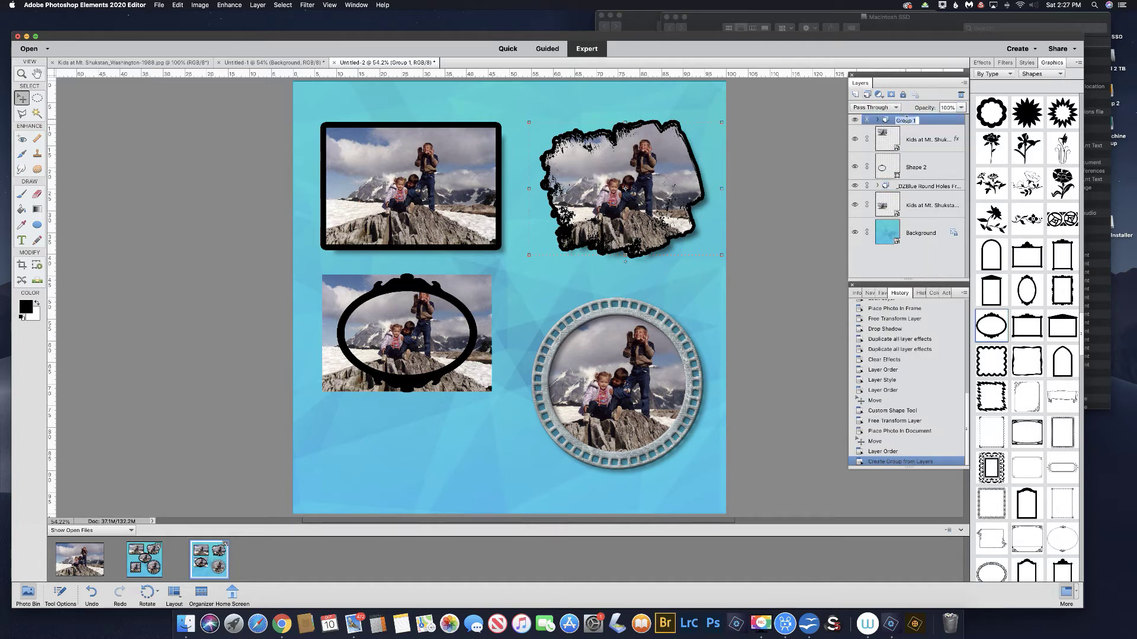
type("clipped")
key("Return")
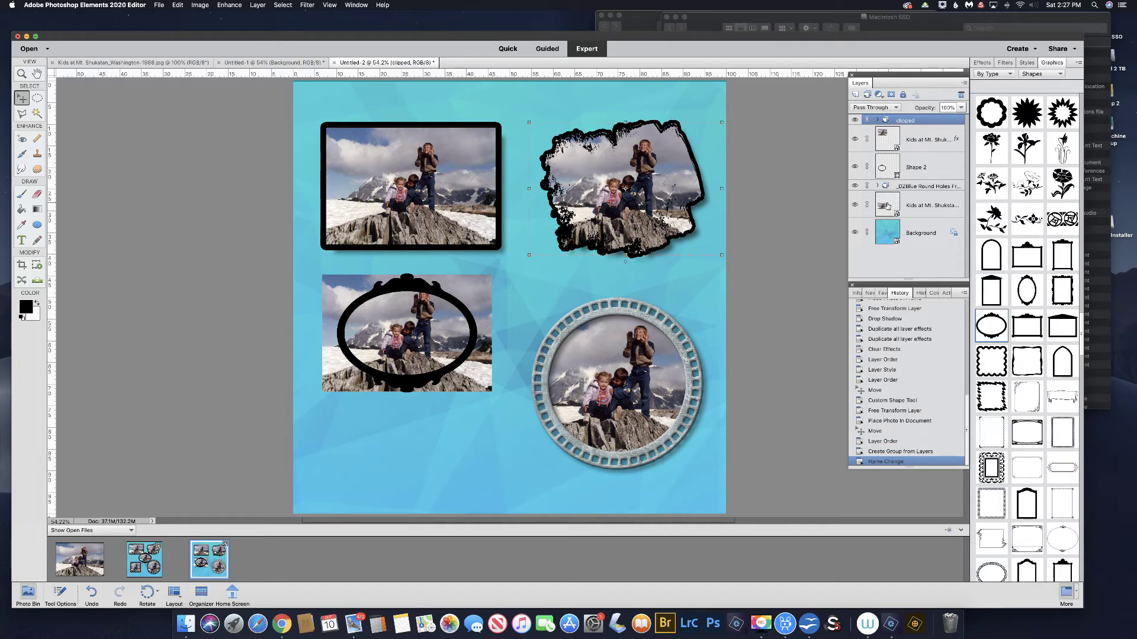
Place the oval frame's photo layer directly beneath Shape 2, then shrink and centre the photo behind the oval frame
left_click_drag(886, 204, 882, 175)
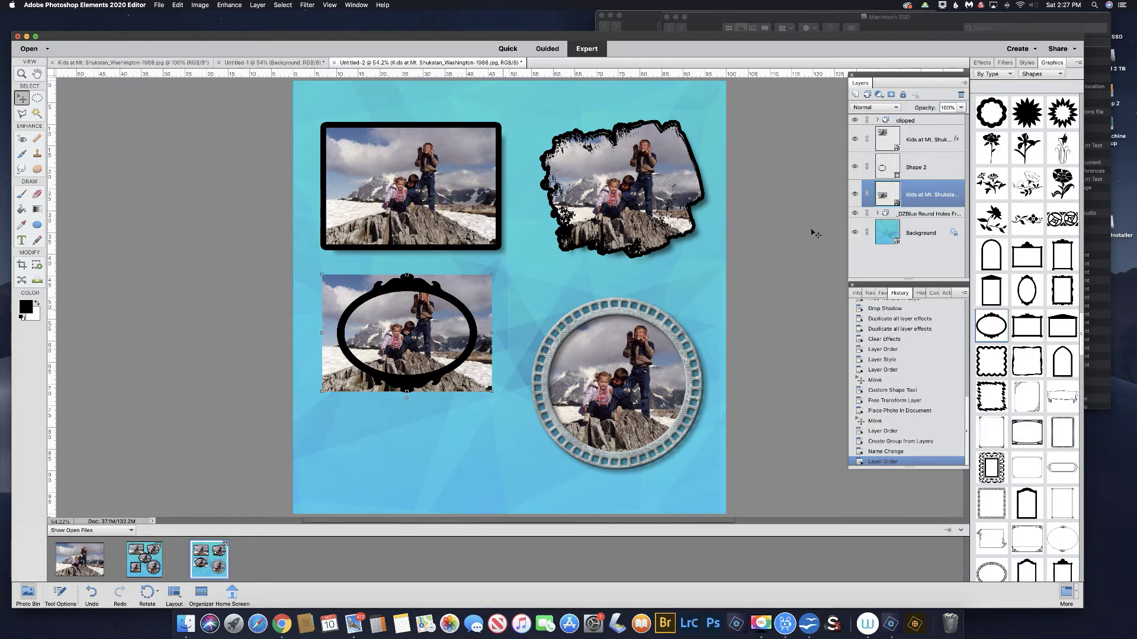
left_click_drag(407, 333, 408, 340)
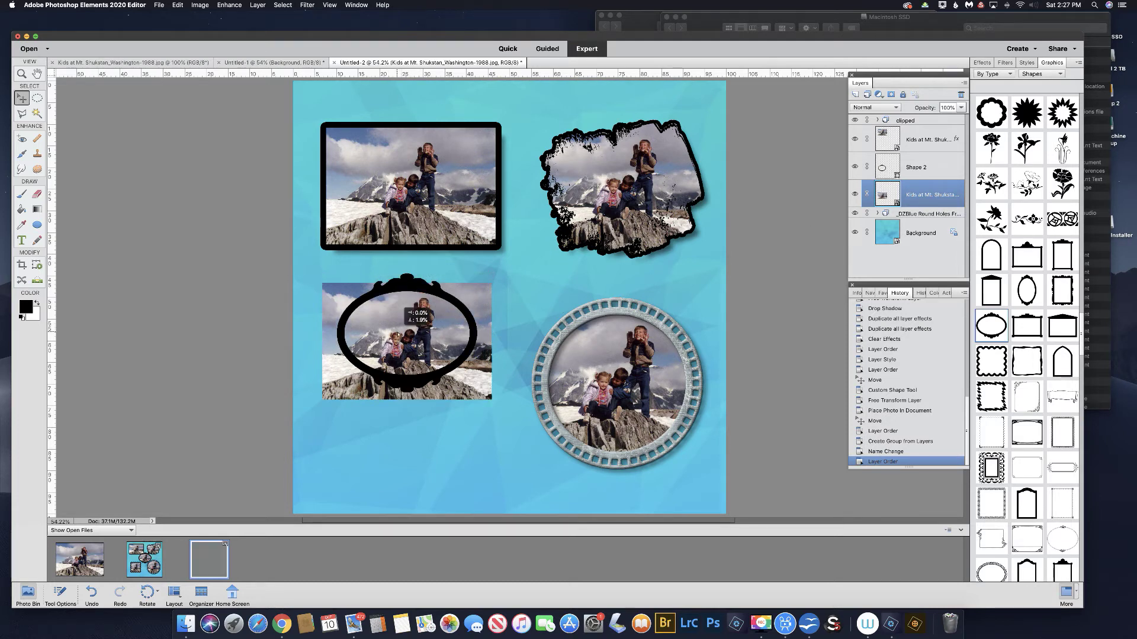
key("super+t")
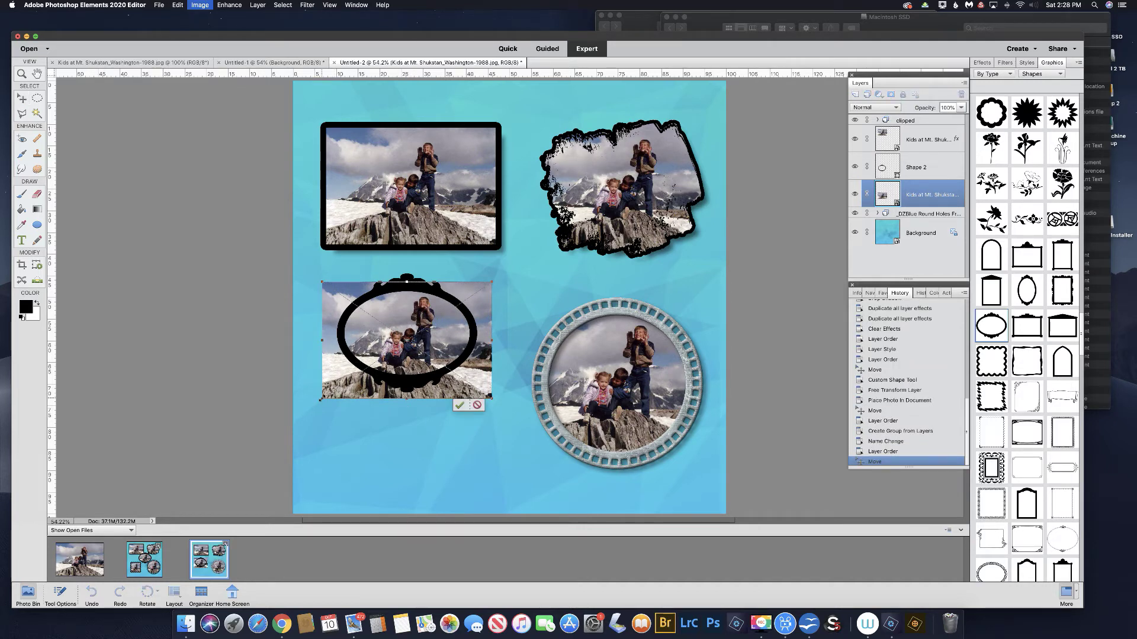
left_click_drag(322, 398, 354, 383)
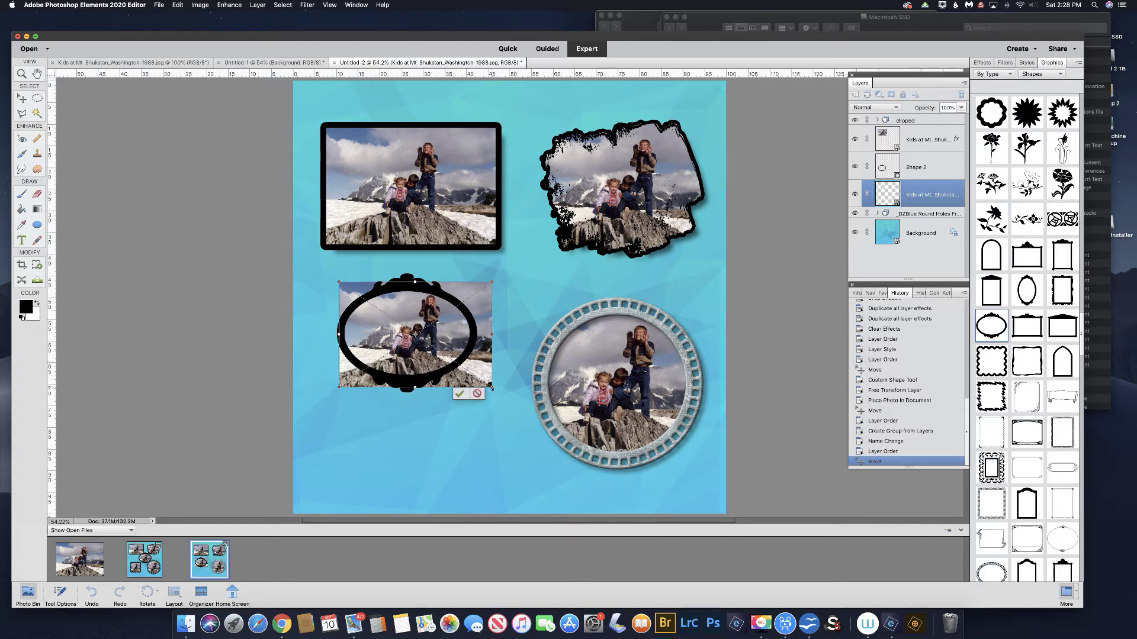
left_click_drag(491, 388, 485, 382)
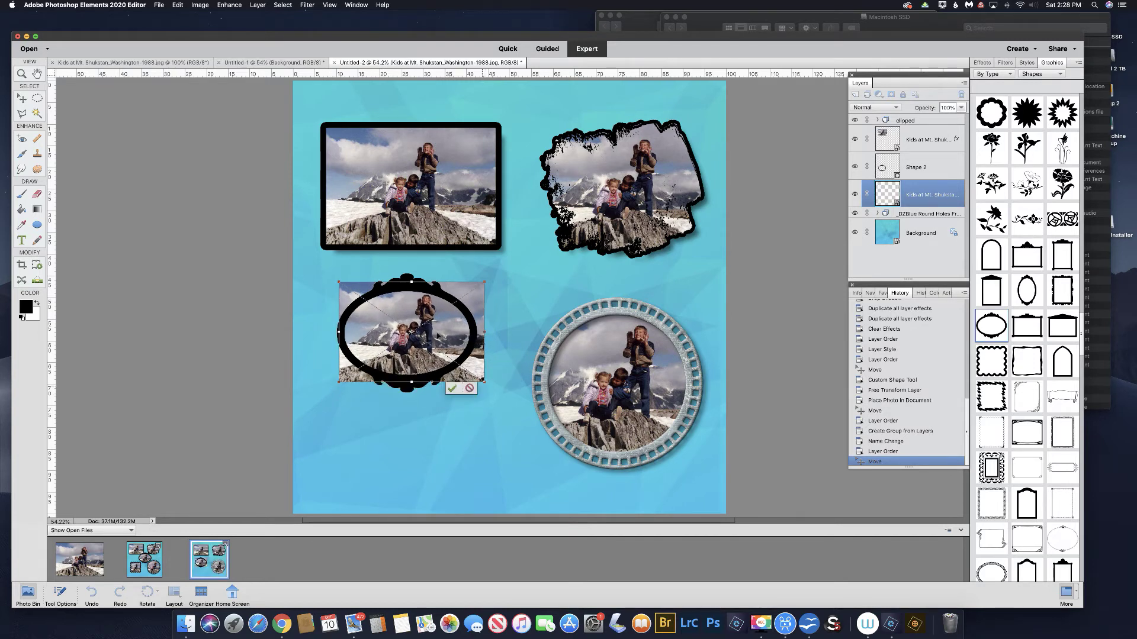
left_click_drag(413, 332, 414, 333)
left_click(448, 391)
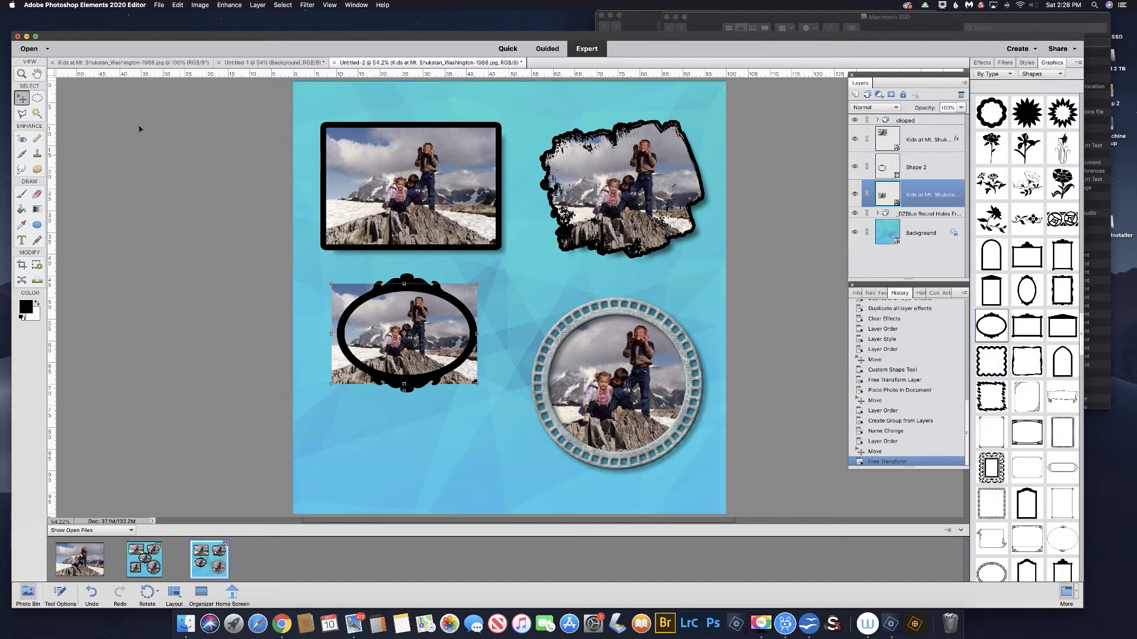
Make an elliptical selection just outside the oval frame's inner edge and add it to the photo as a layer mask
left_click(37, 99)
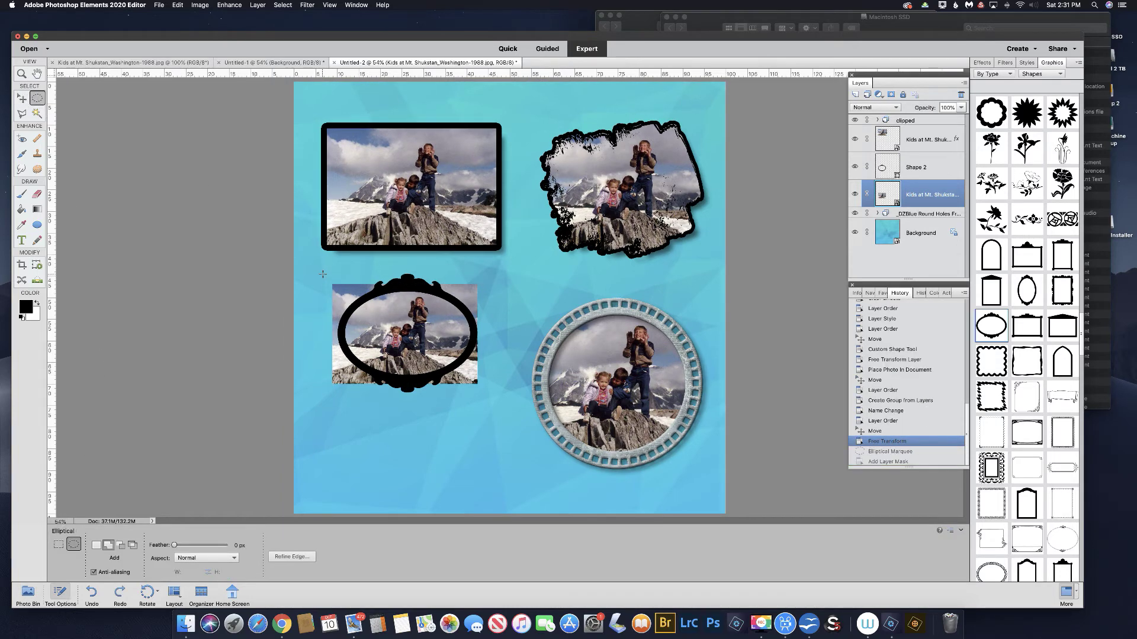
left_click_drag(325, 276, 498, 404)
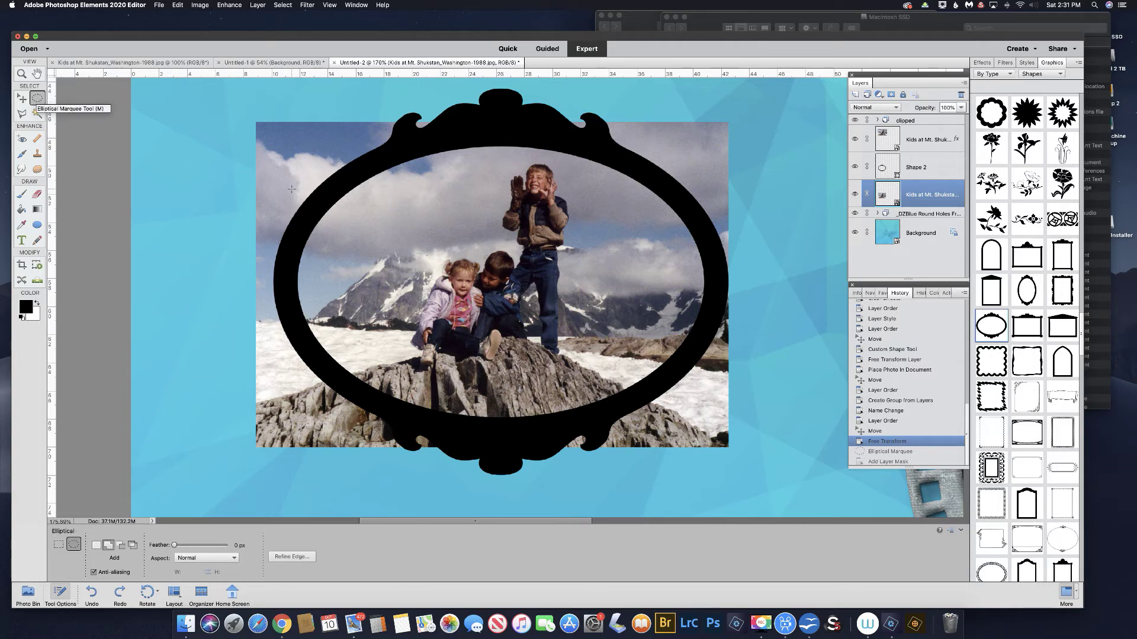
left_click_drag(299, 174, 712, 424)
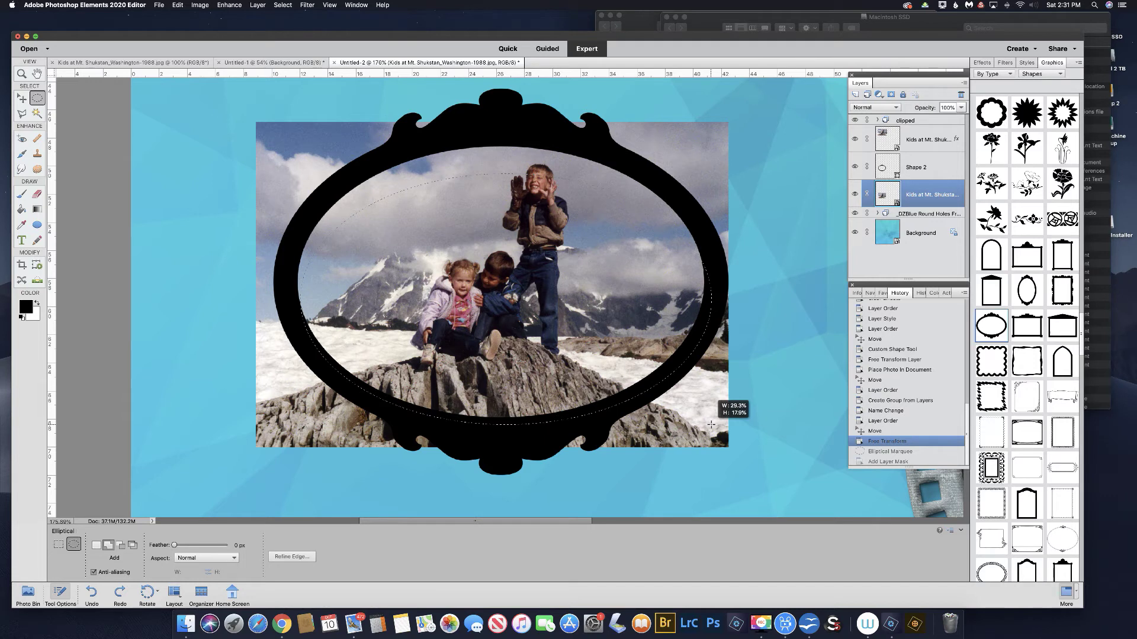
mouse_move(711, 424)
left_mouse_down()
mouse_move(696, 347)
mouse_move(645, 340)
mouse_move(682, 342)
mouse_move(732, 395)
mouse_move(724, 421)
mouse_move(711, 388)
mouse_move(708, 425)
left_mouse_up()
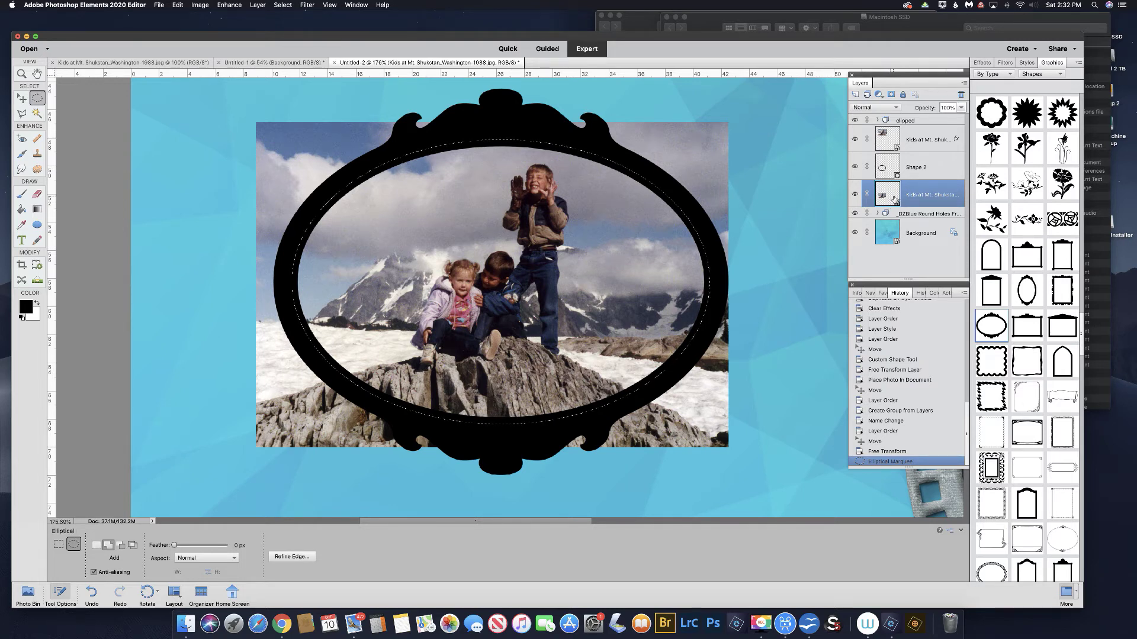
left_click(891, 96)
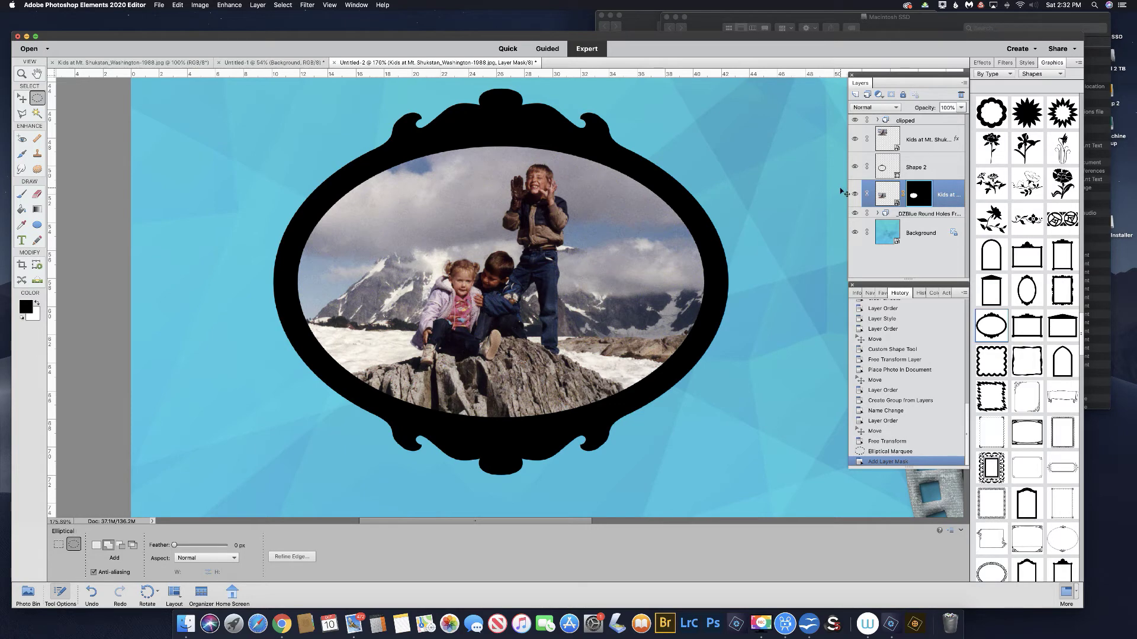
key("super+0")
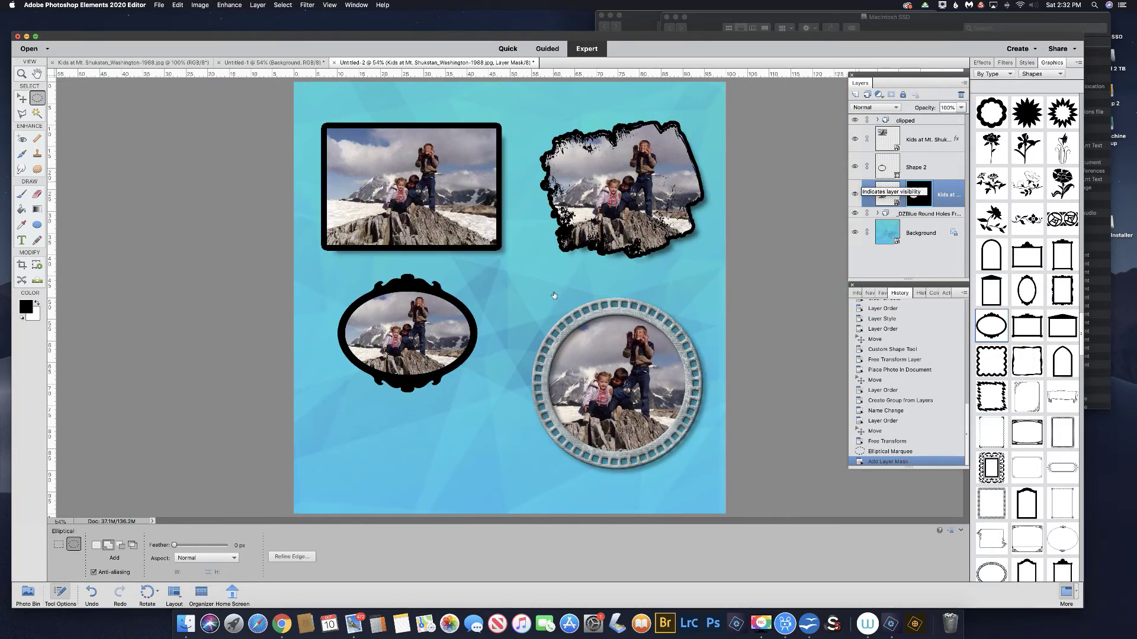
Try moving the masked photo on its own away from the oval frame, and undo the move
key("v")
left_click(393, 322)
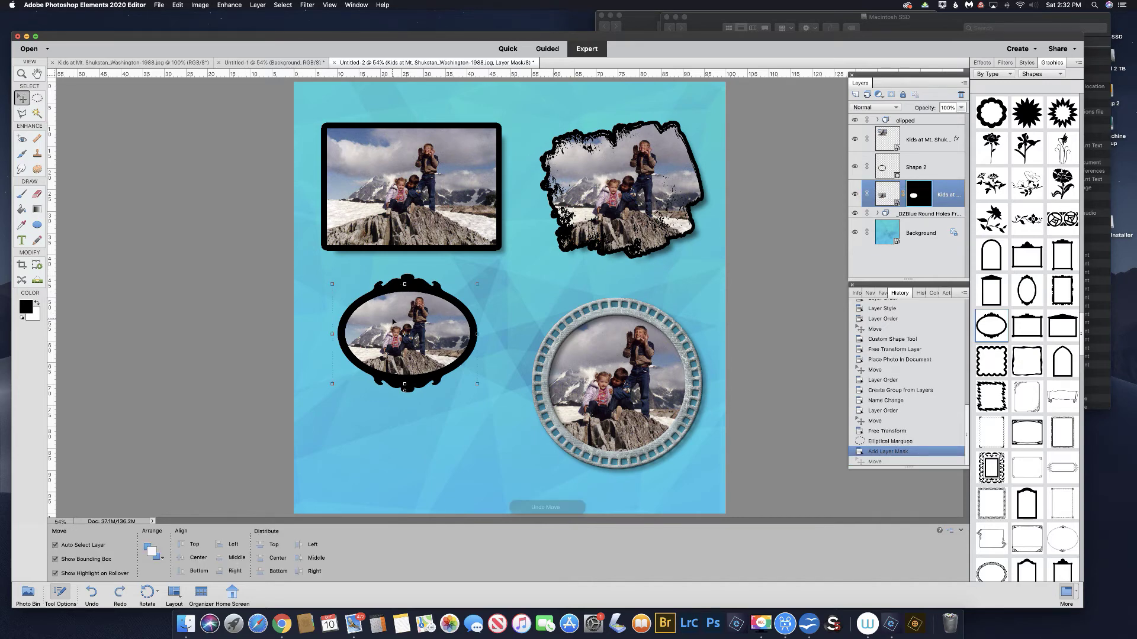
left_click_drag(456, 310, 489, 306)
left_click_drag(490, 306, 489, 307)
key("super+z")
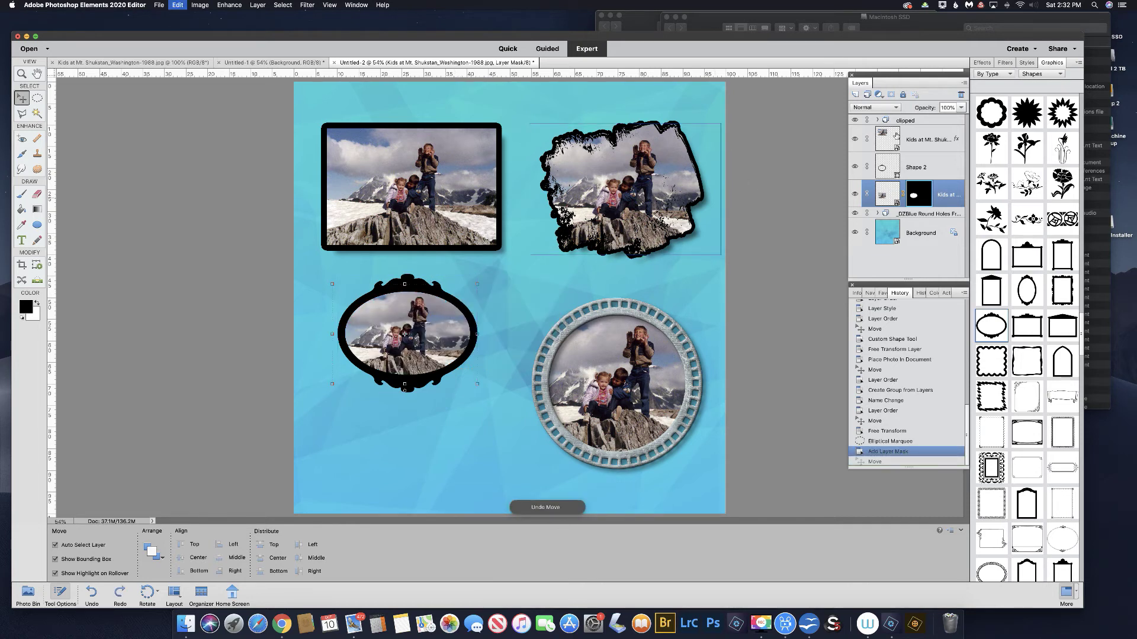
Move the oval frame and its masked photo together slightly to the right, and link their two layers
left_click(885, 170, "shift")
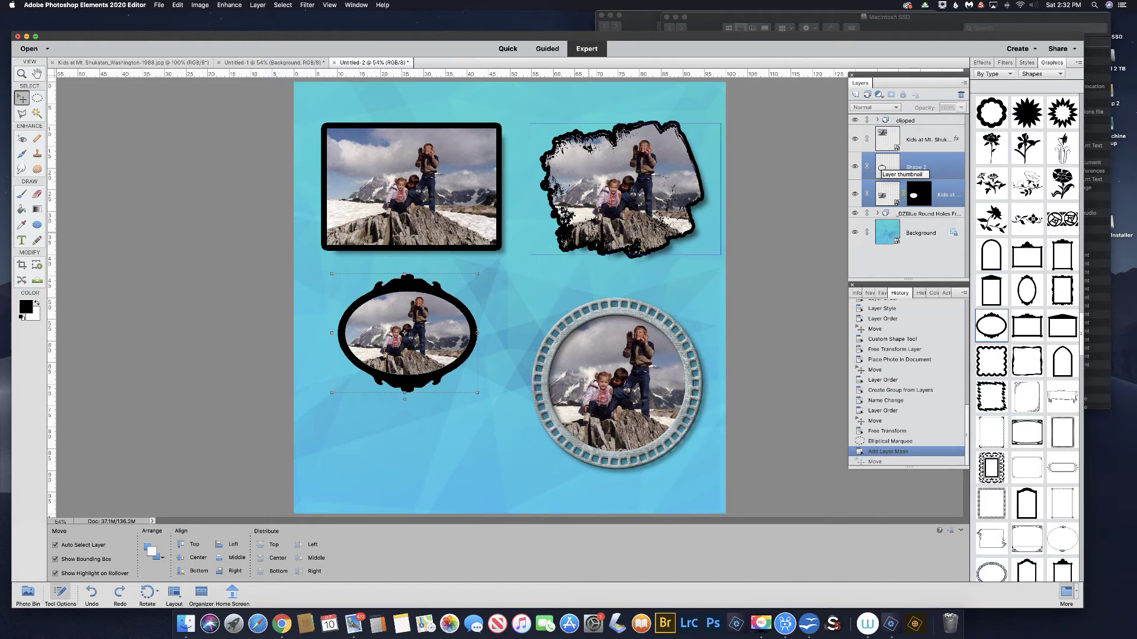
mouse_move(457, 286)
left_mouse_down()
mouse_move(508, 286)
mouse_move(442, 285)
left_mouse_up()
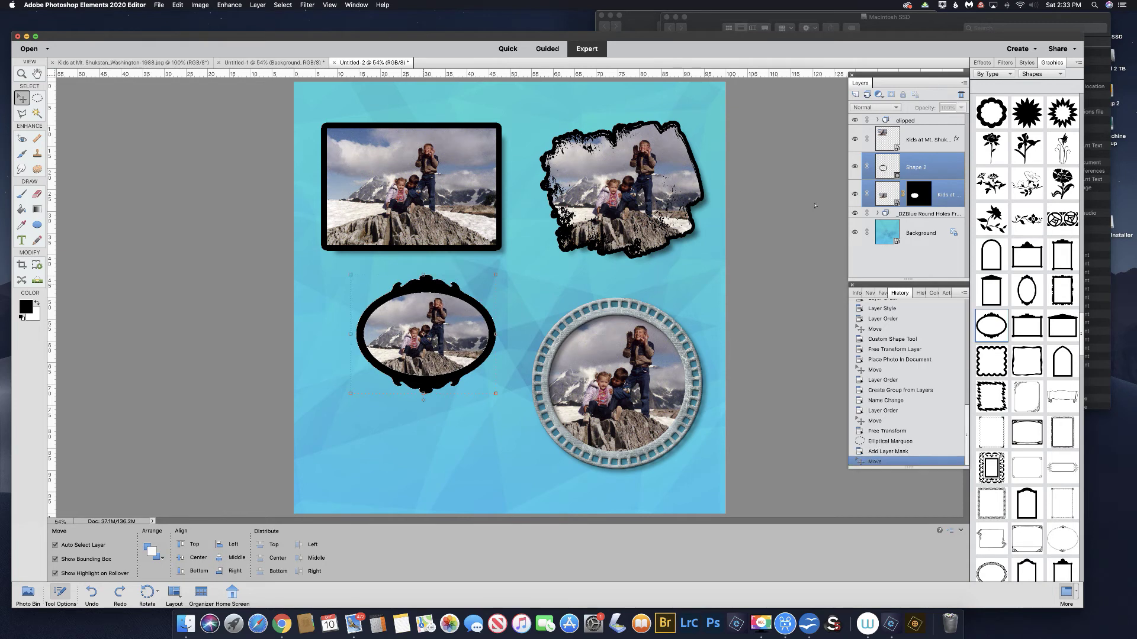
left_click(867, 169)
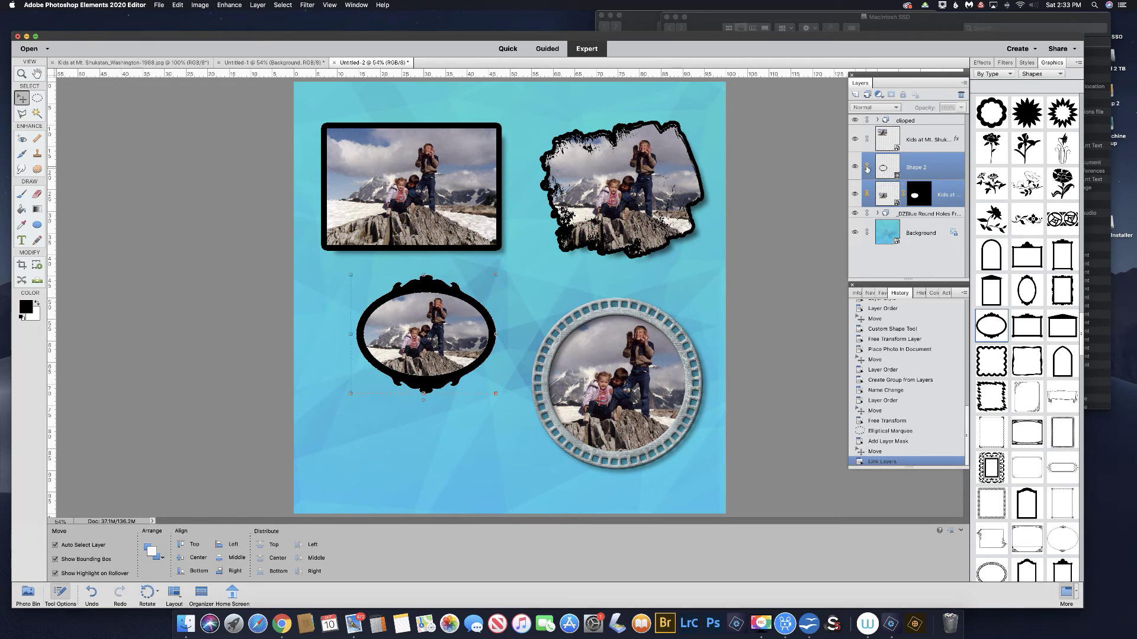
Move the linked oval frame and photo farther down the page by selecting only the photo layer, and unlink the layers
left_click(888, 236)
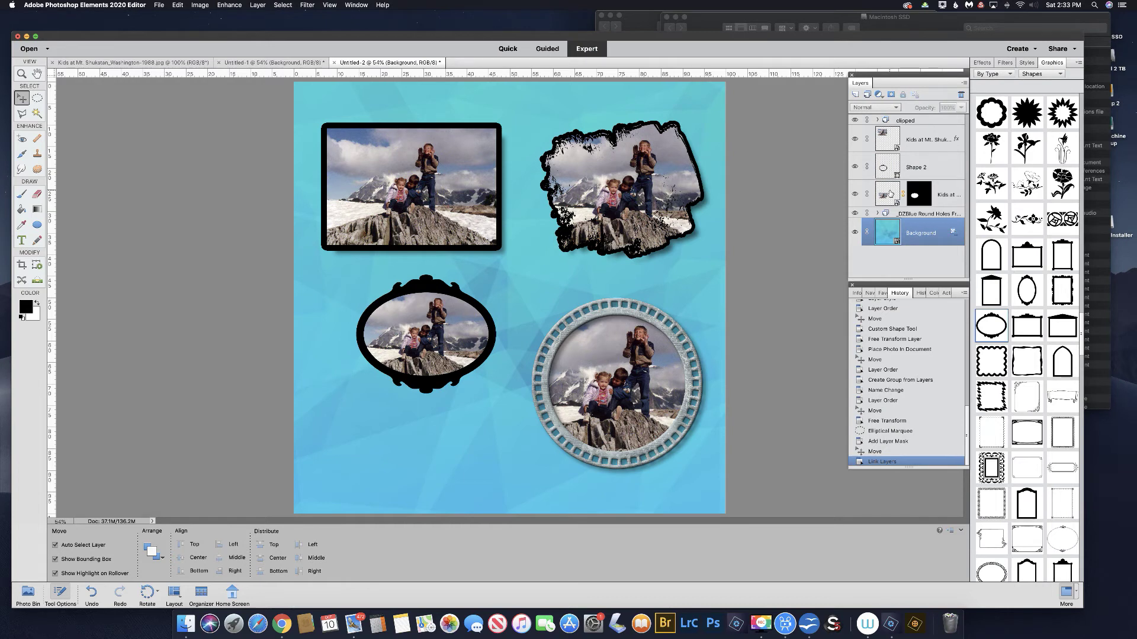
left_click(887, 195)
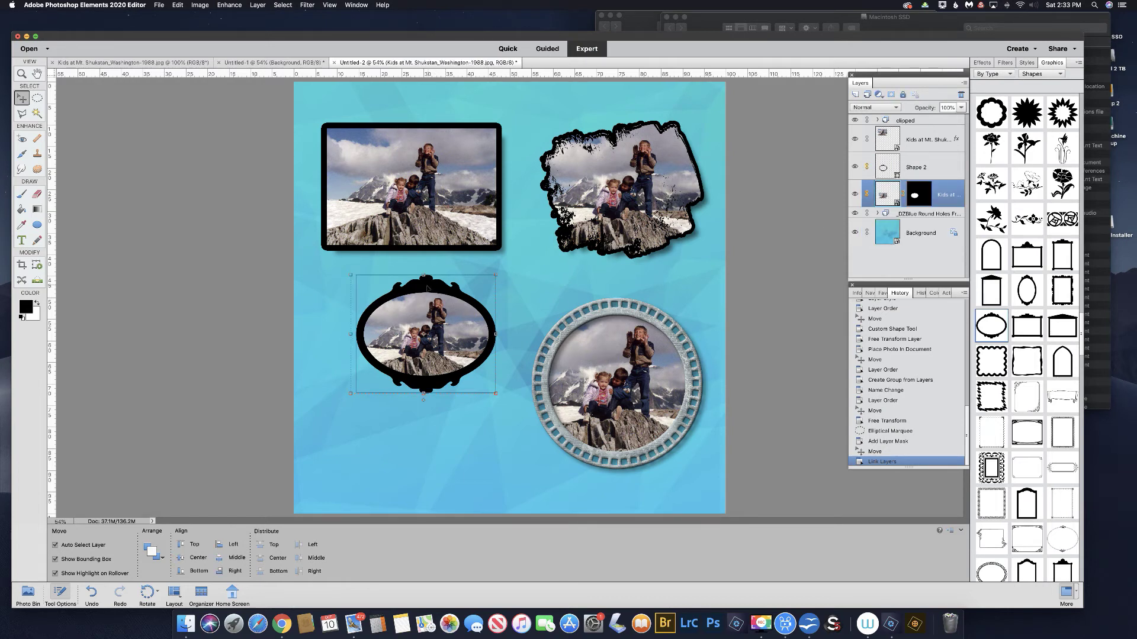
left_click_drag(494, 288, 422, 309)
left_click(868, 168)
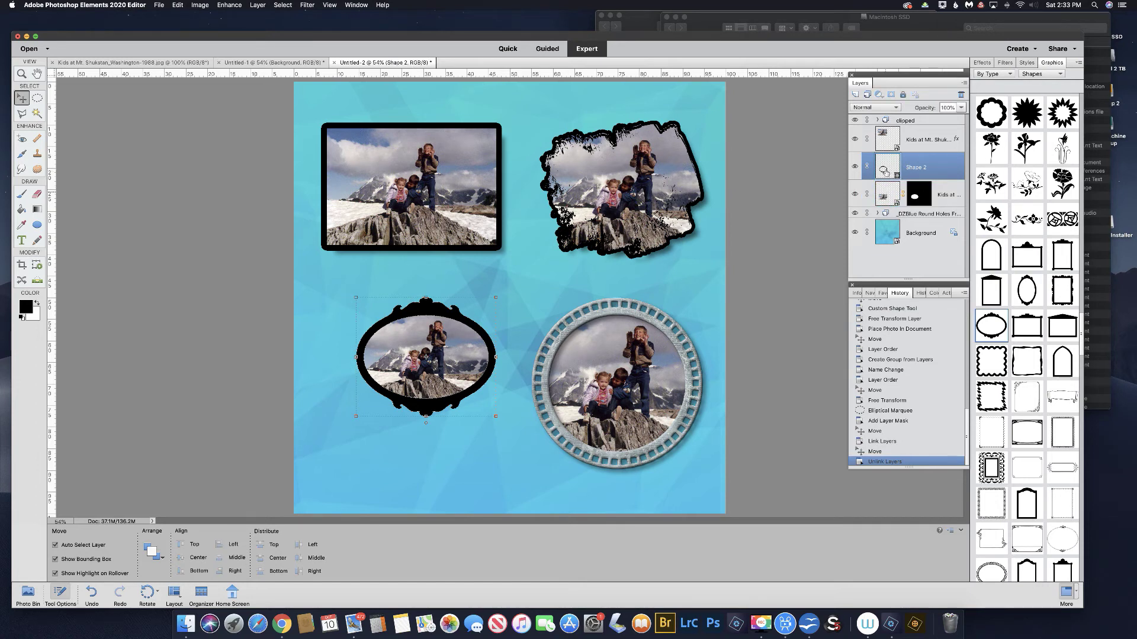
Group the oval frame with its masked photo as "oval" and move the group near the page's centre
left_click(884, 192, "shift")
left_click(867, 95)
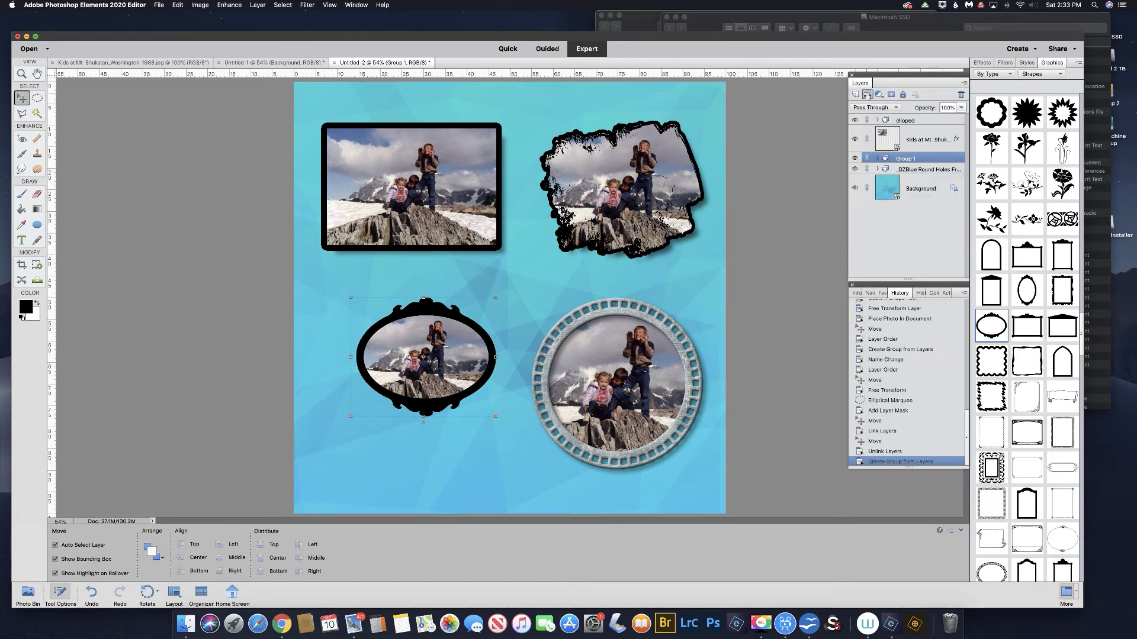
double_click(909, 158)
type("ov")
key("Return")
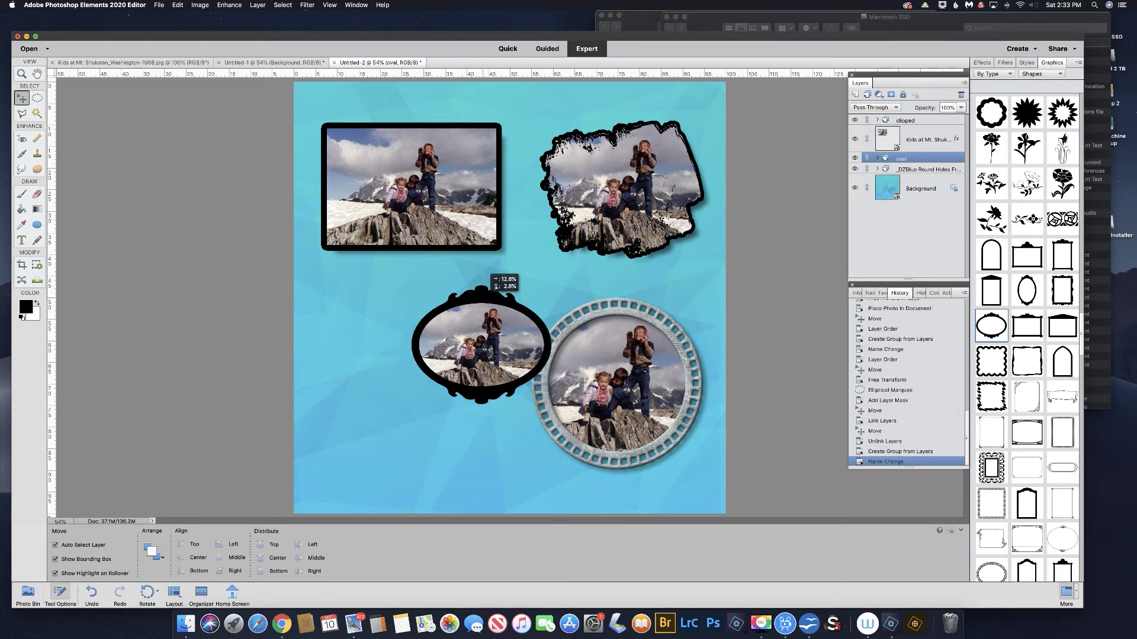
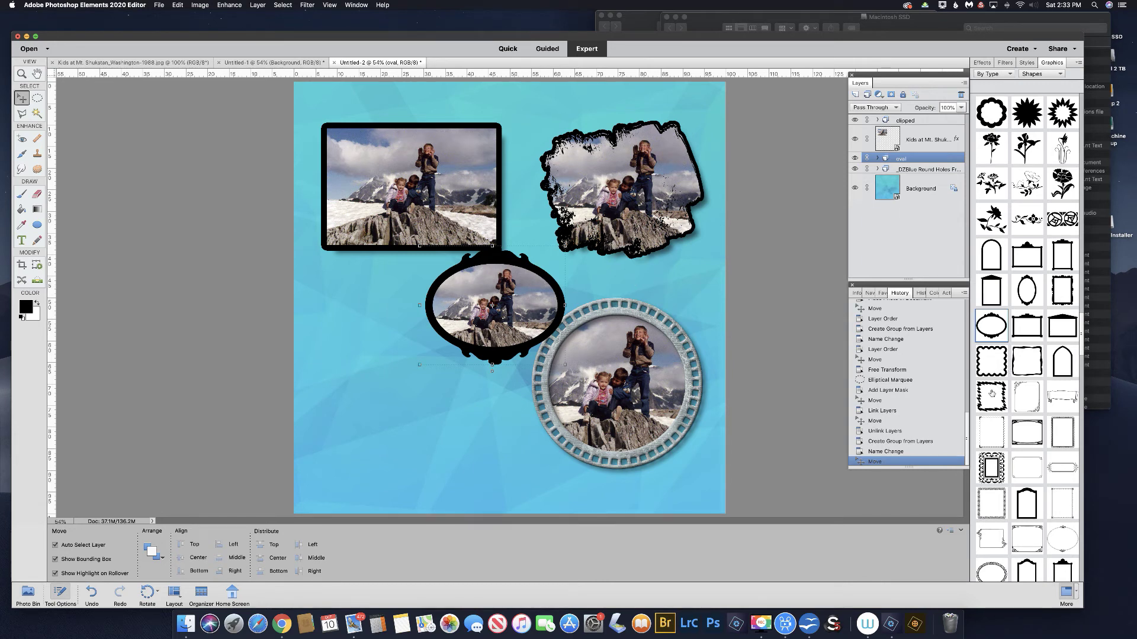
Place the jagged square frame from the Shapes graphics in the page's lower left area and enlarge it to about 145%
left_click_drag(992, 392, 382, 385)
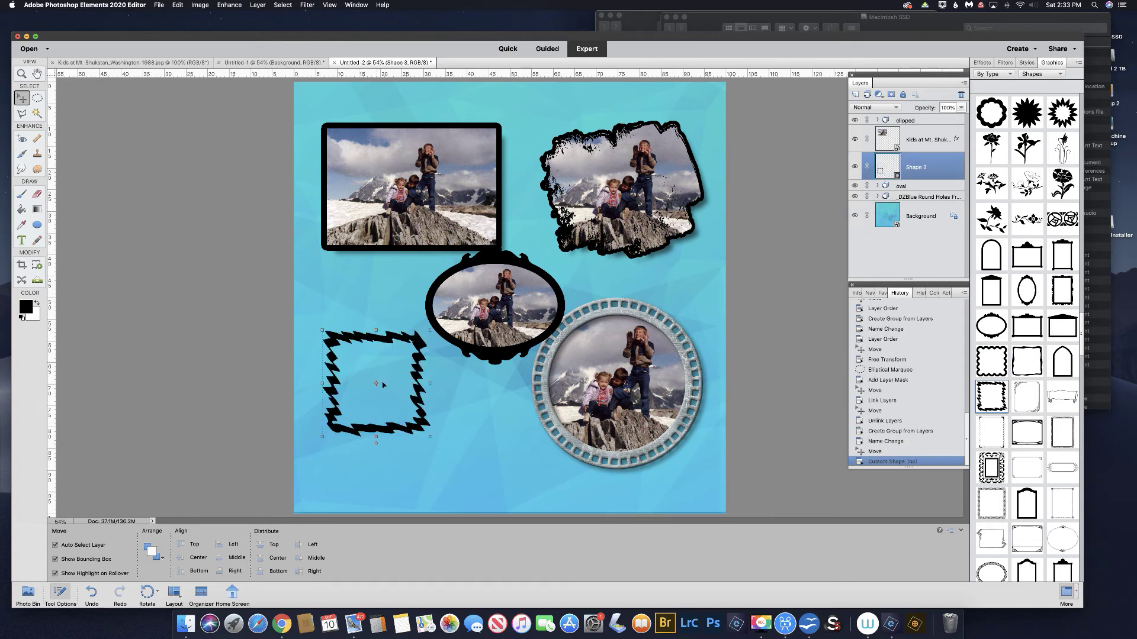
left_click_drag(430, 437, 478, 484)
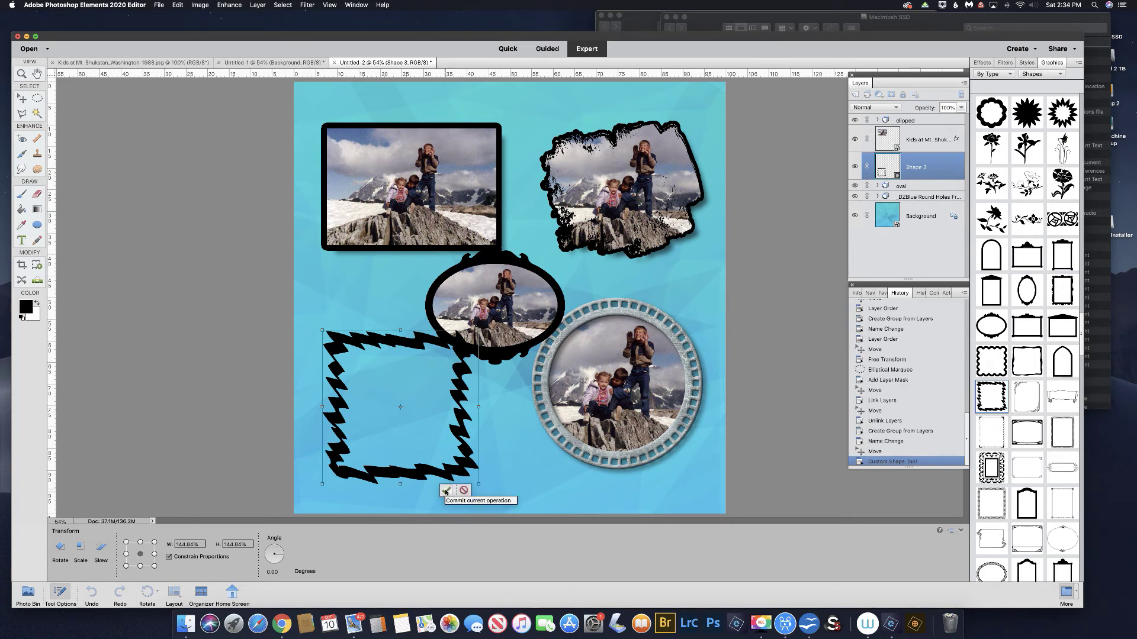
left_click(446, 491)
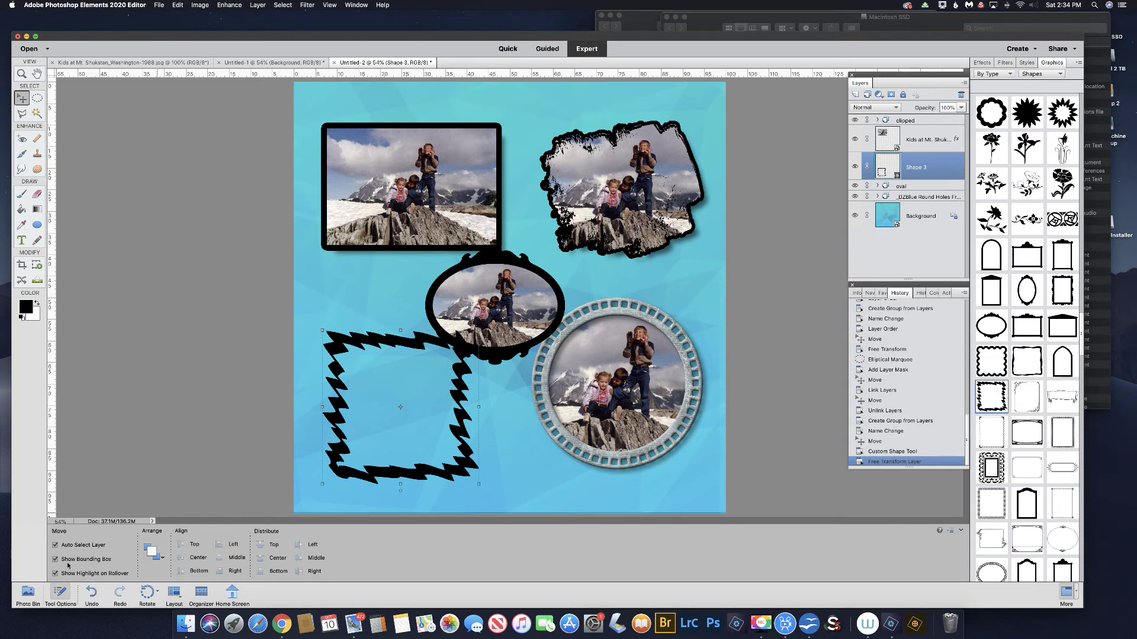
Place another copy of the photo centred on the jagged frame and move its layer directly beneath Shape 3
left_click(28, 592)
left_click_drag(86, 558, 383, 391)
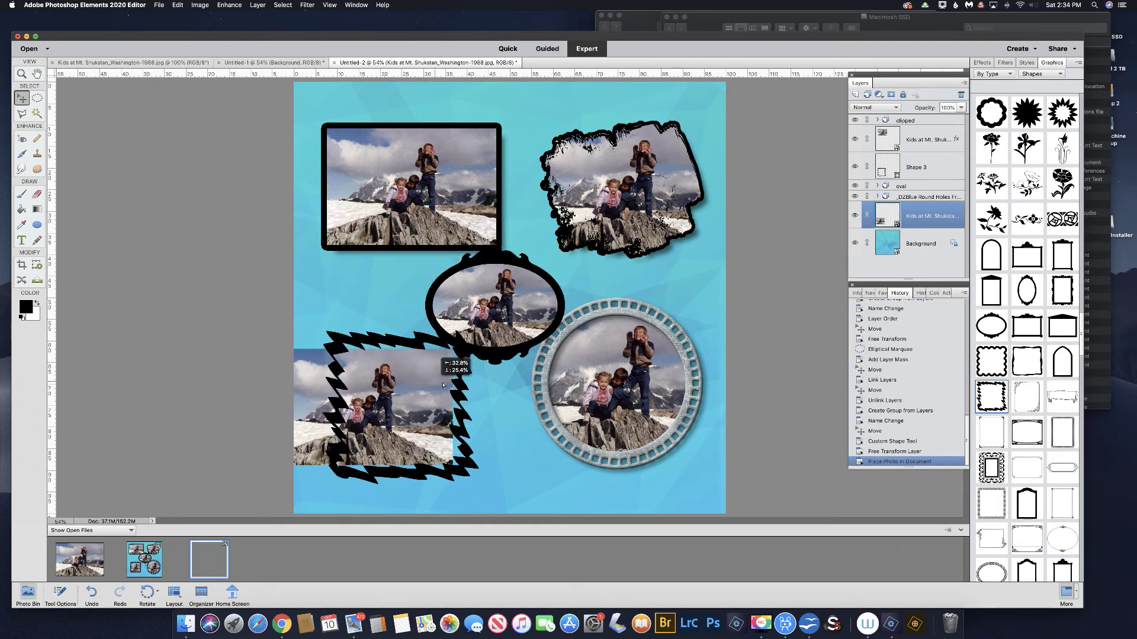
left_click_drag(460, 385, 462, 382)
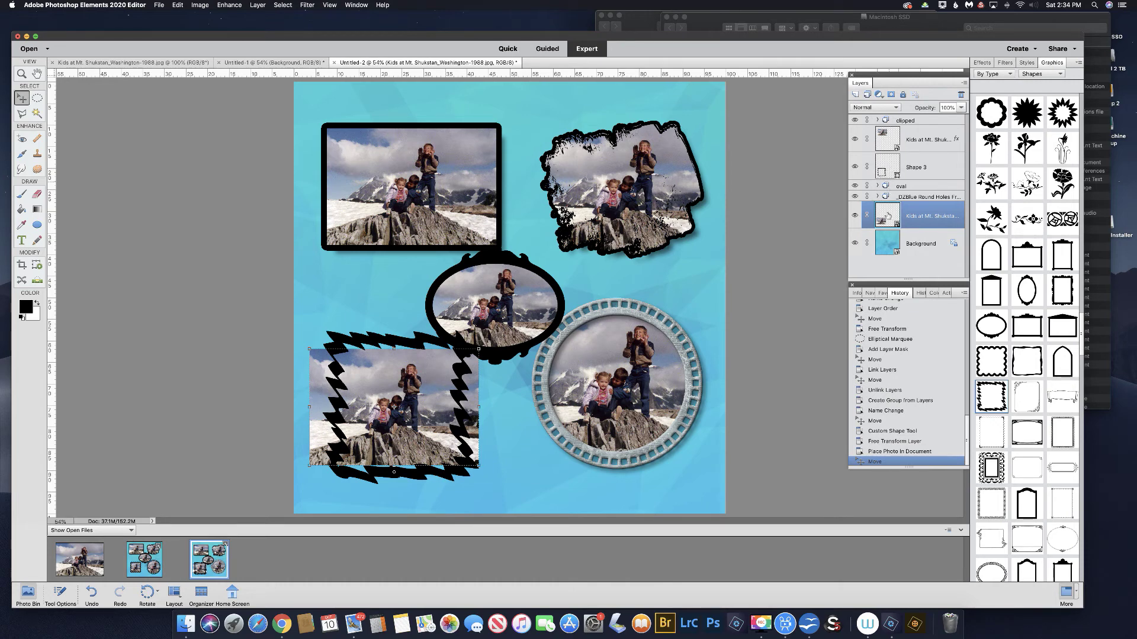
left_click_drag(888, 217, 882, 180)
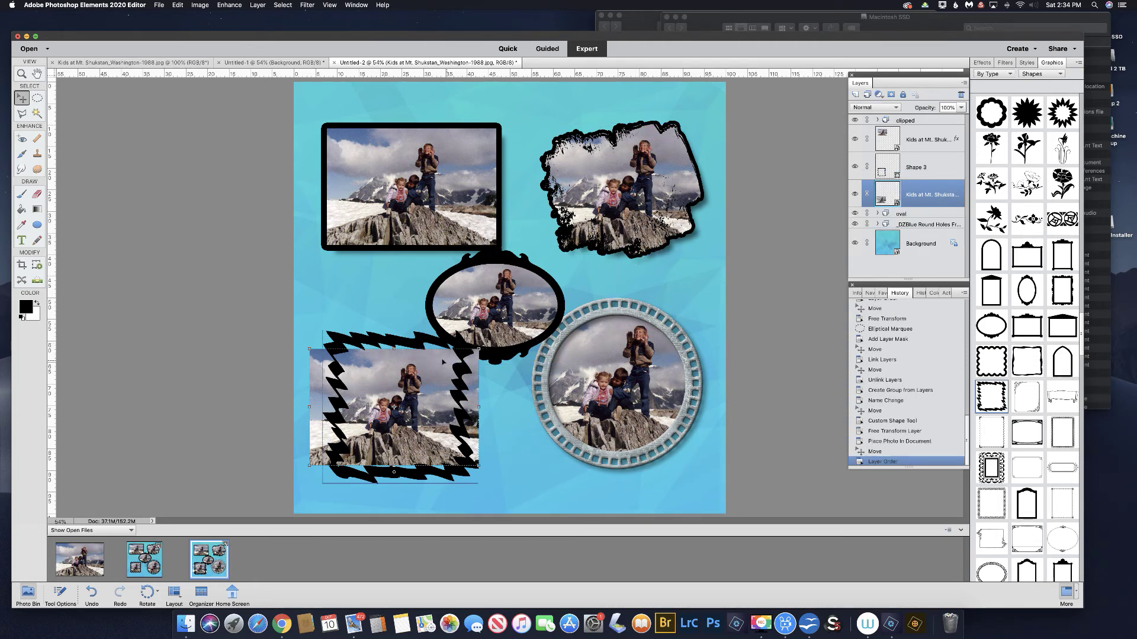
Enlarge the photo beneath the jagged frame to about 118.8% so it covers the frame's opening
key("super+t")
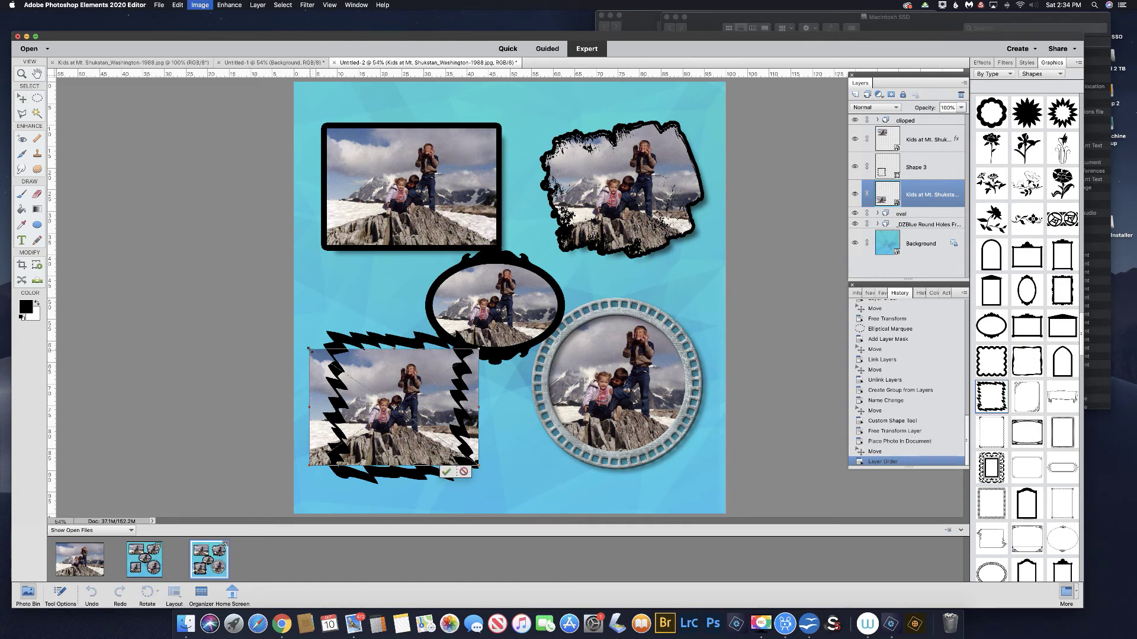
left_click_drag(295, 339, 280, 328)
left_click_drag(482, 469, 491, 481)
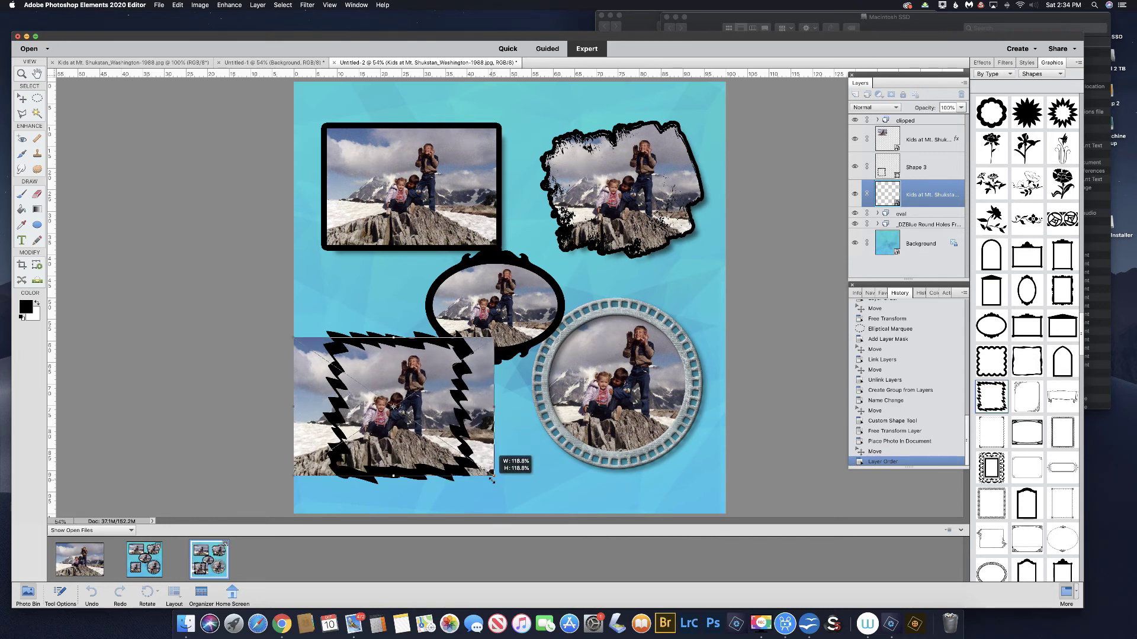
left_click_drag(492, 478, 492, 478)
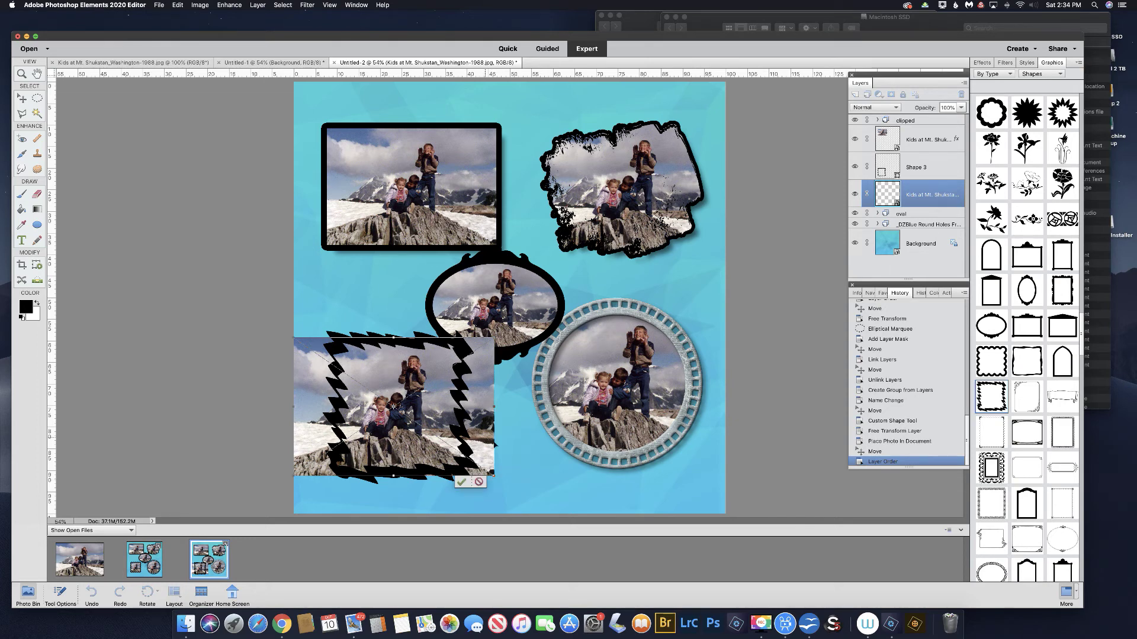
left_click(462, 481)
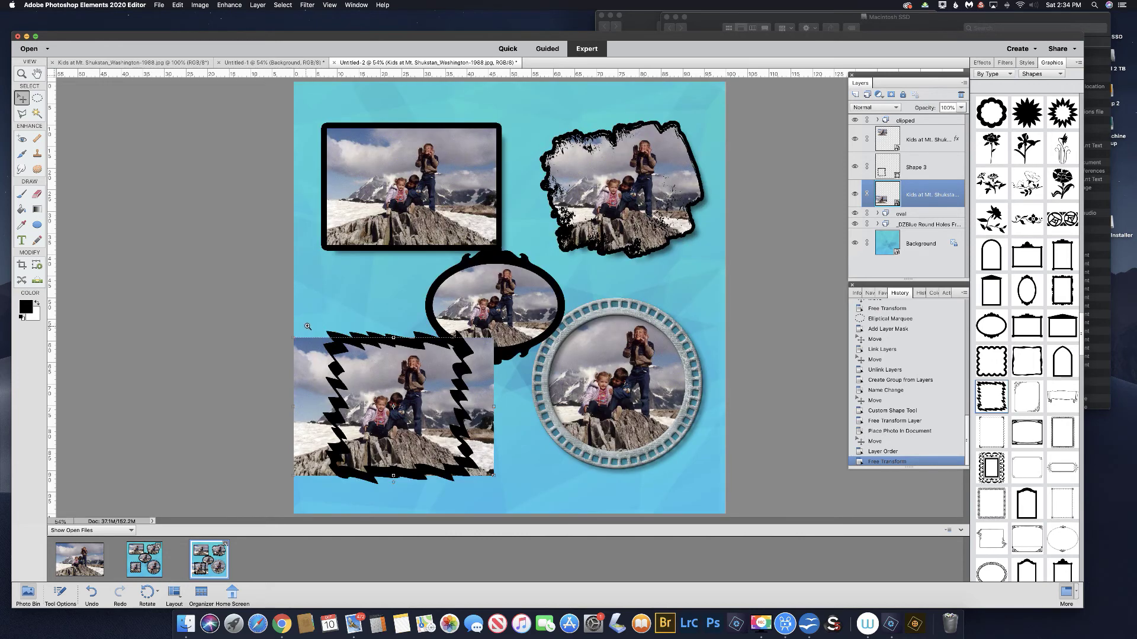
Simplify the Shape 3 jagged frame and select the area inside it with the Magic Wand
left_click_drag(385, 410, 511, 492)
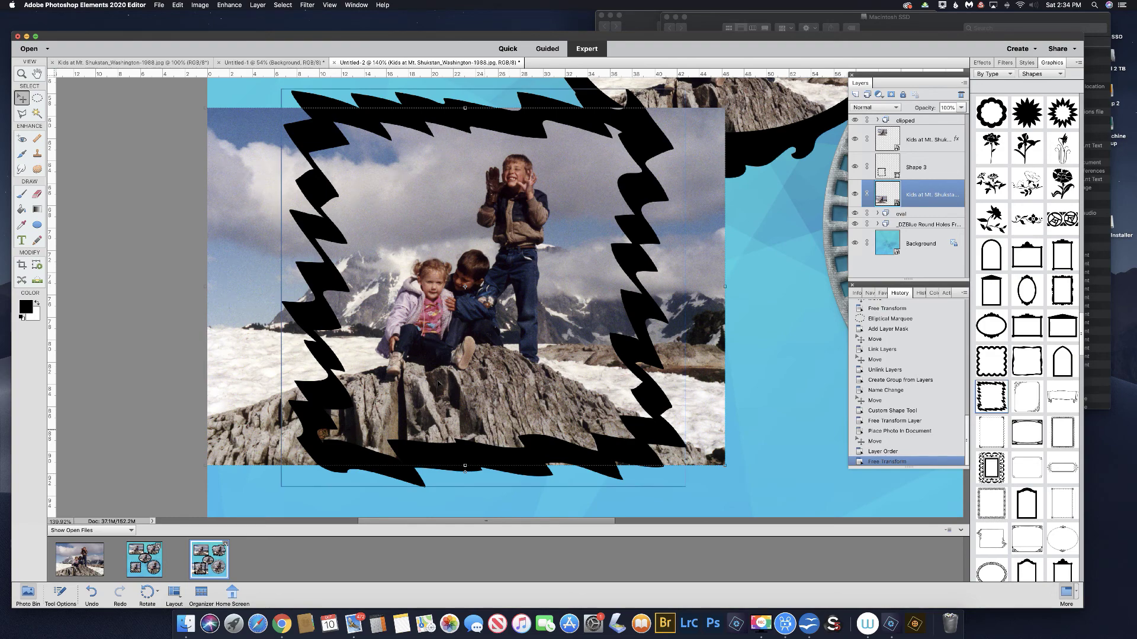
left_click(37, 114)
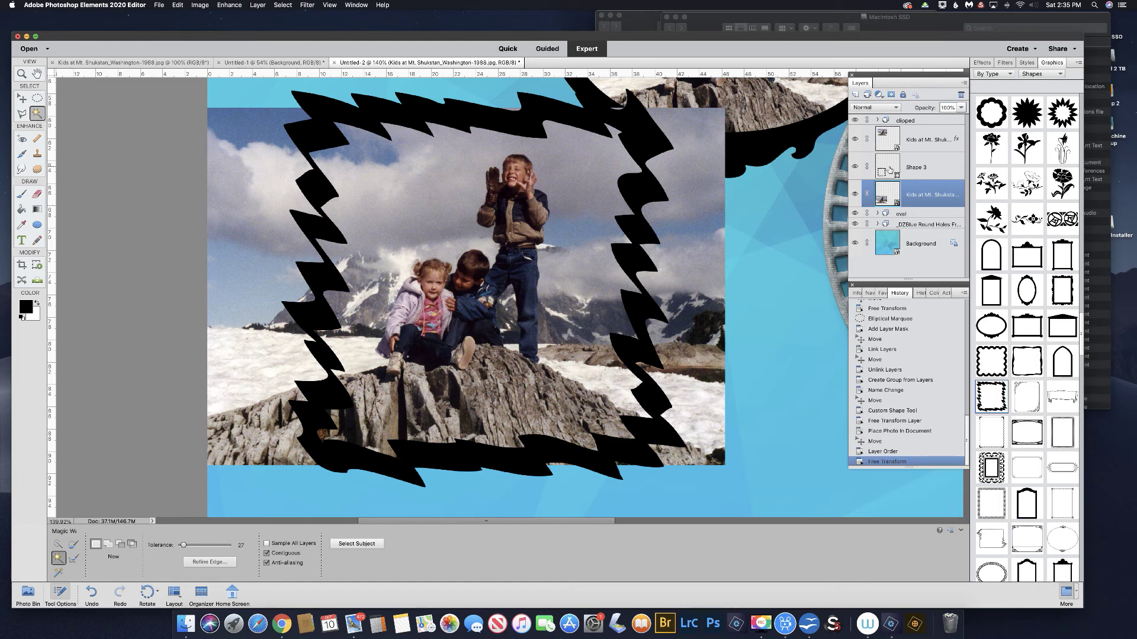
left_click(890, 171)
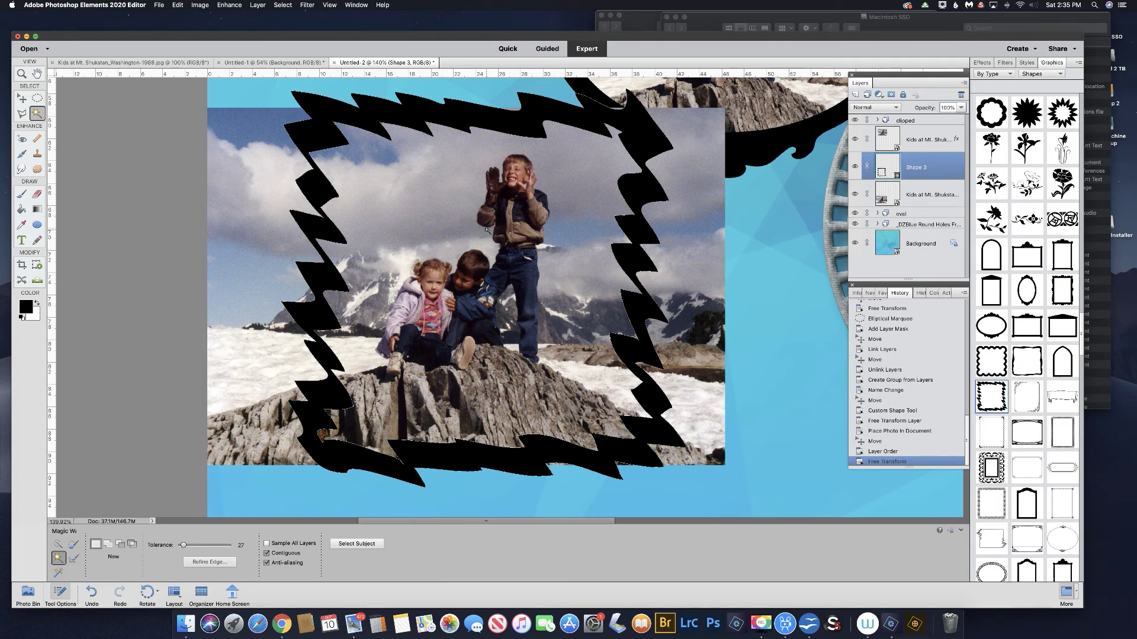
left_click(521, 230)
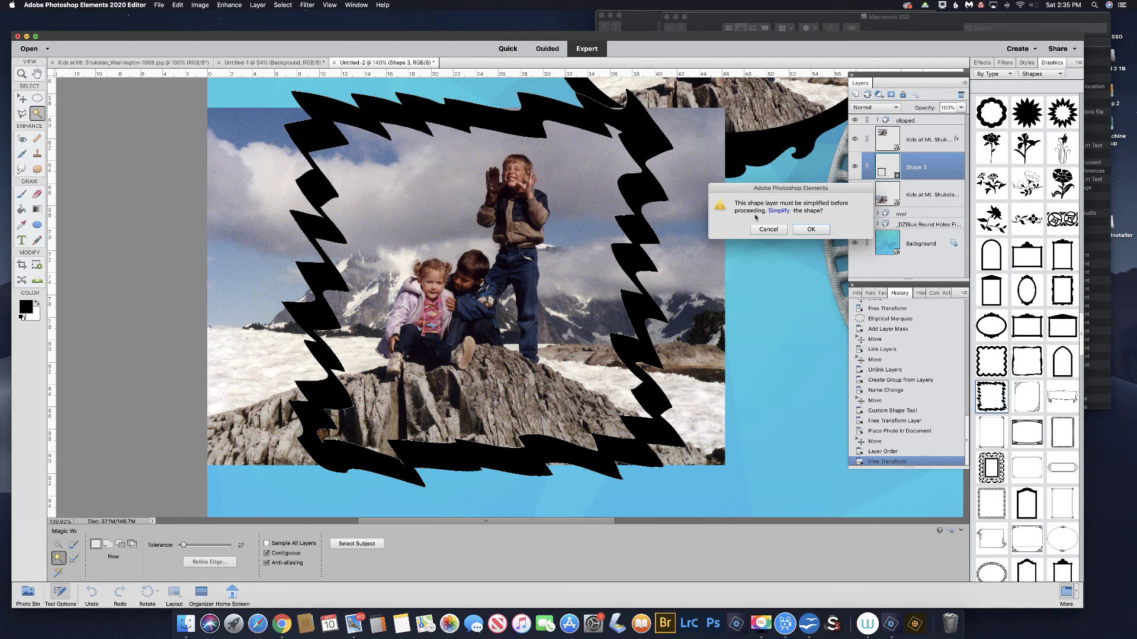
left_click(810, 230)
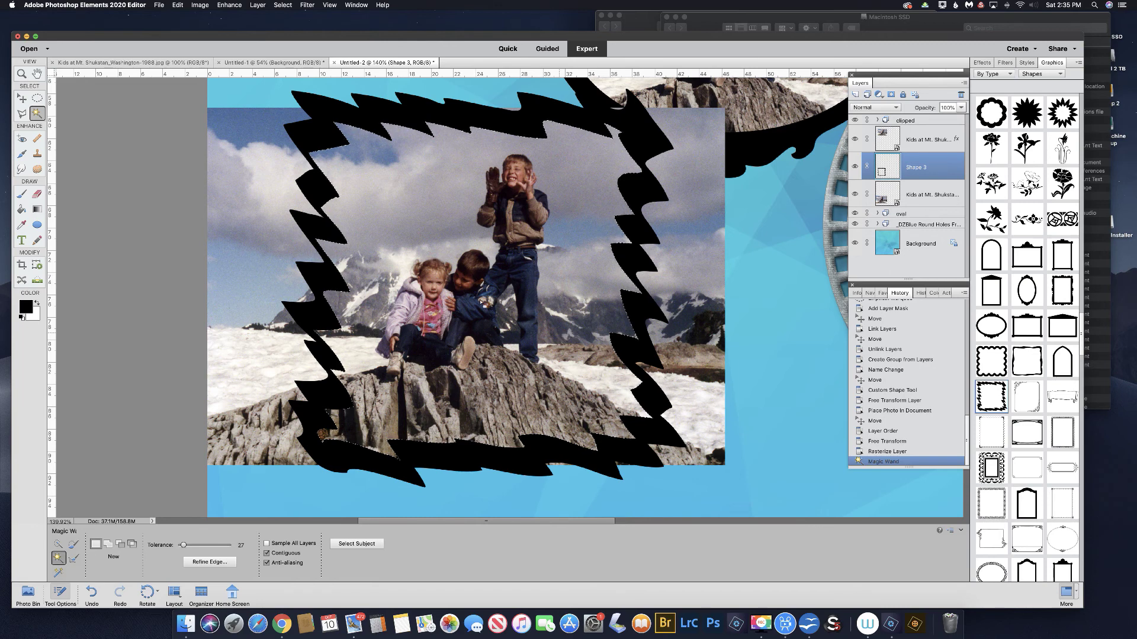
Expand the selection inside the jagged frame by 7 pixels
left_click(283, 6)
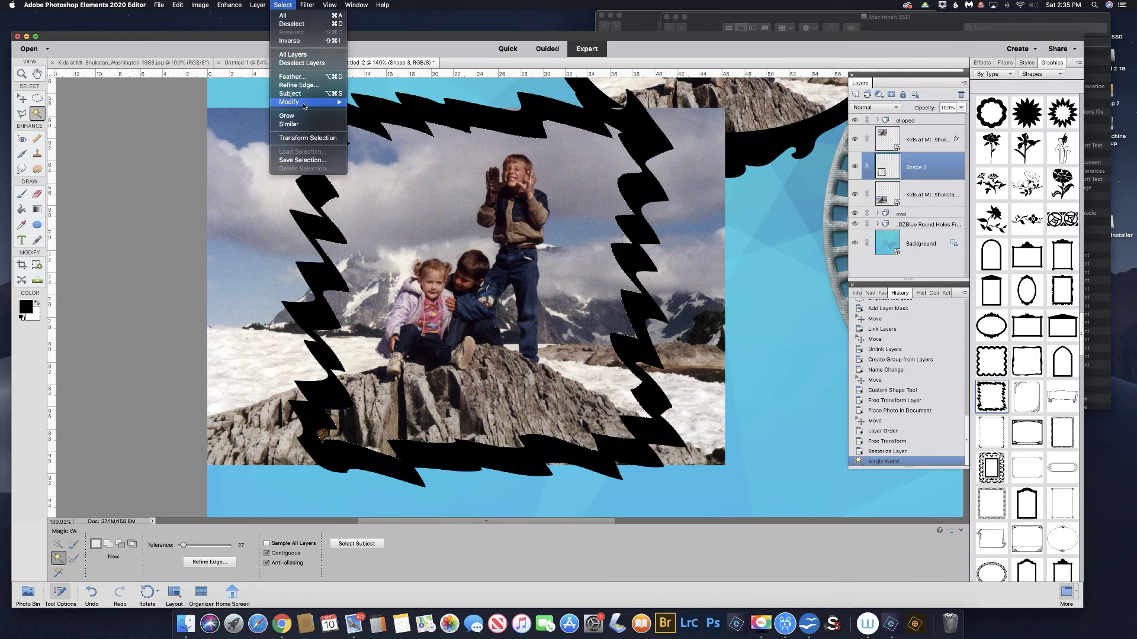
mouse_move(304, 103)
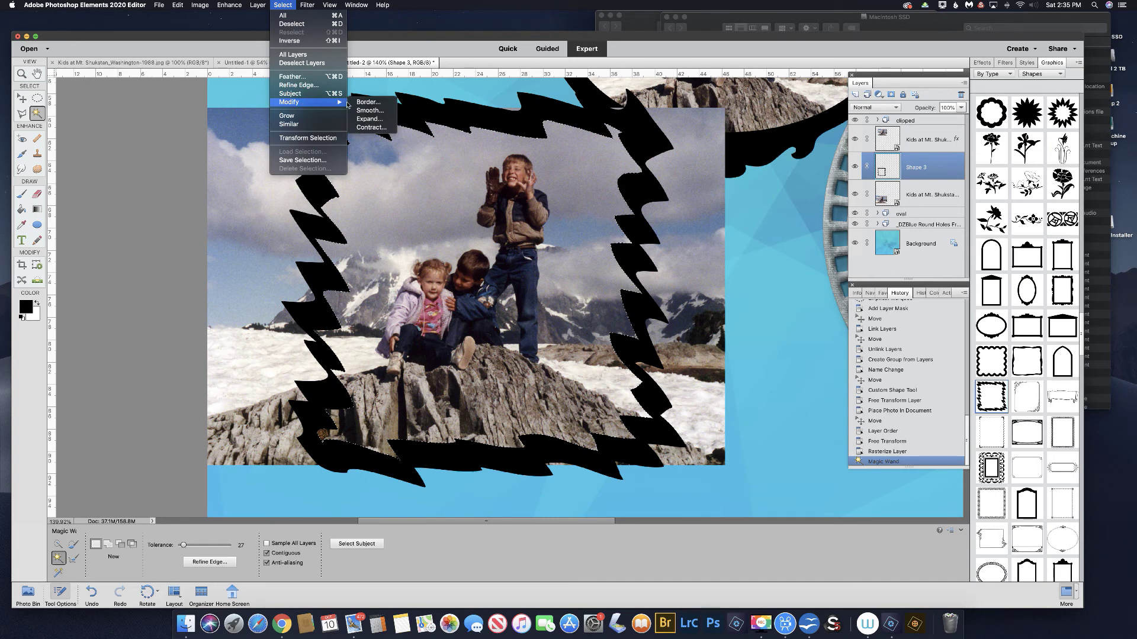
left_click(376, 120)
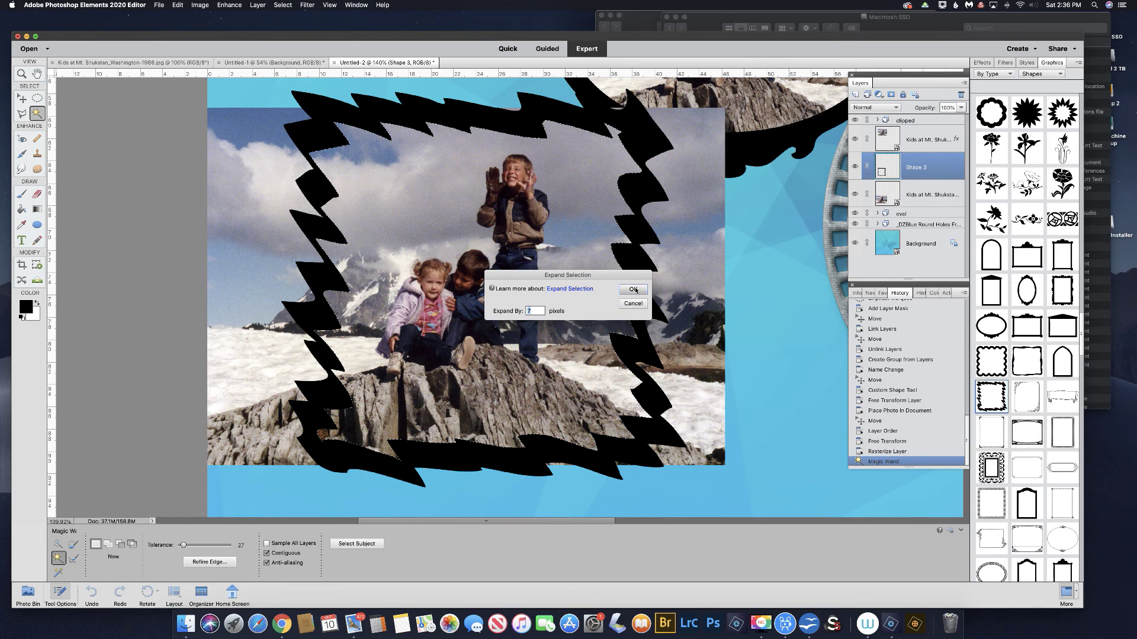
left_click(634, 290)
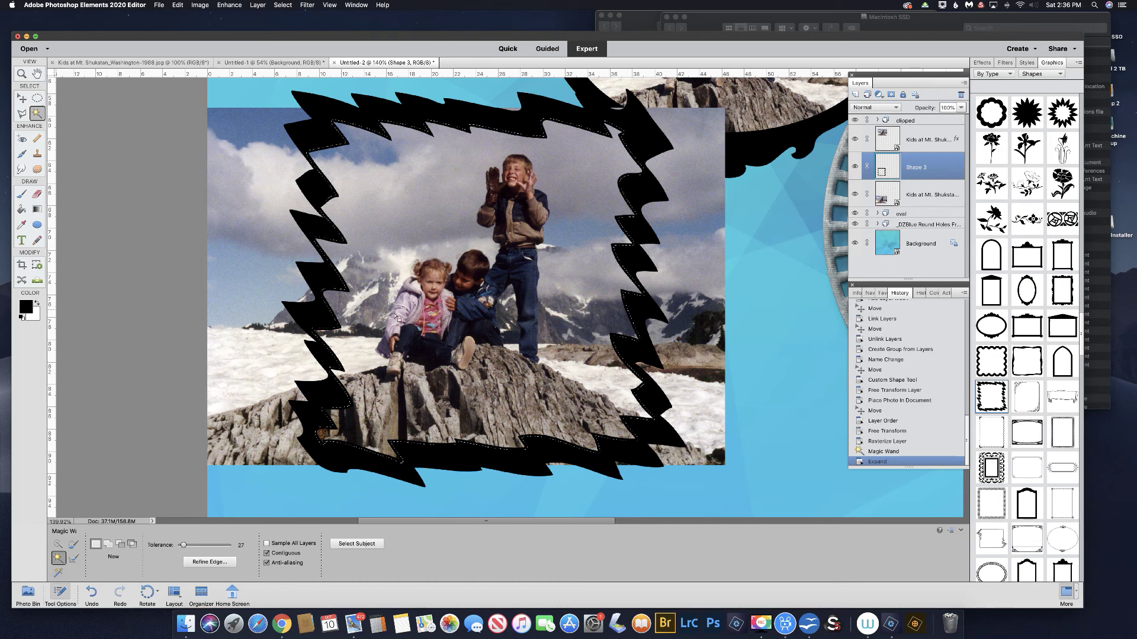
Add a layer mask from the selection to the photo layer beneath Shape 3 and fit the page in the window
left_click(892, 195)
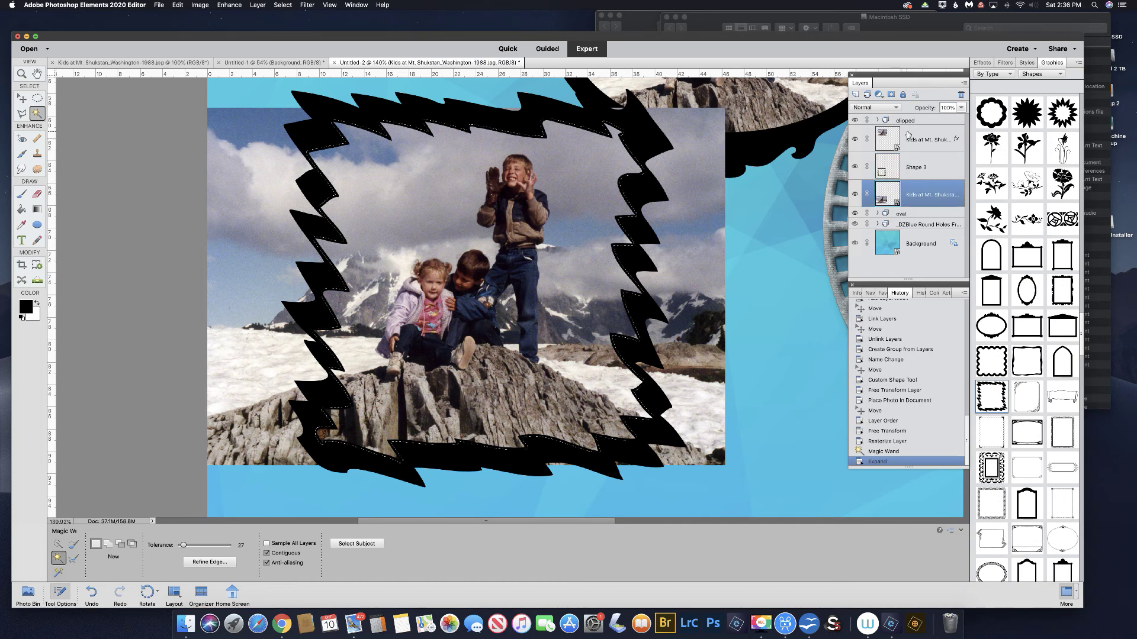
left_click(890, 95)
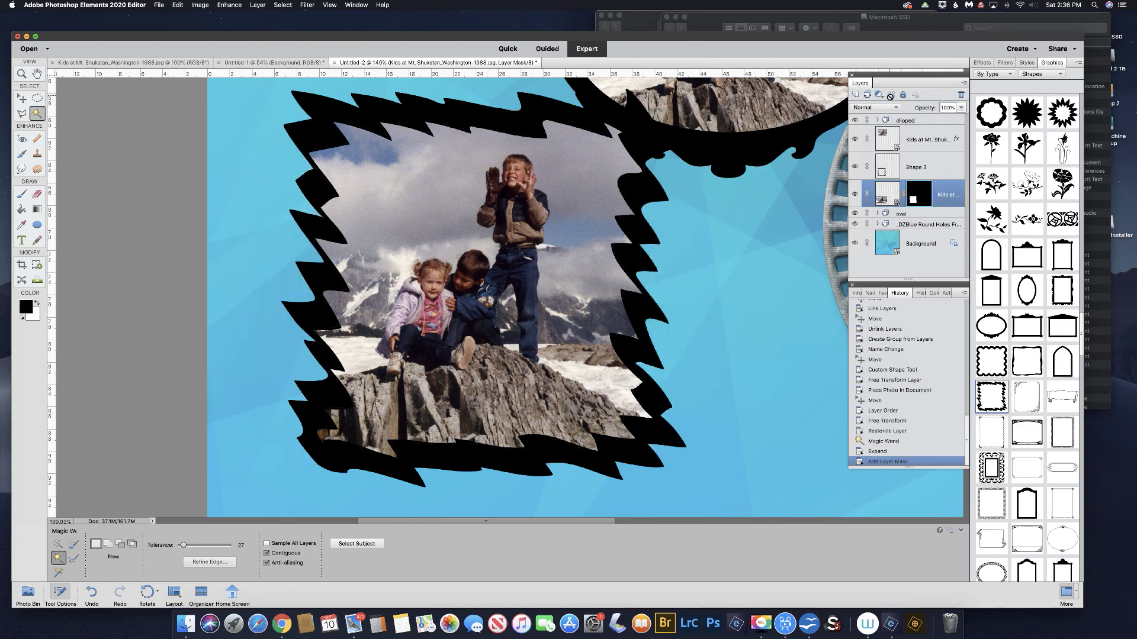
key("super+0")
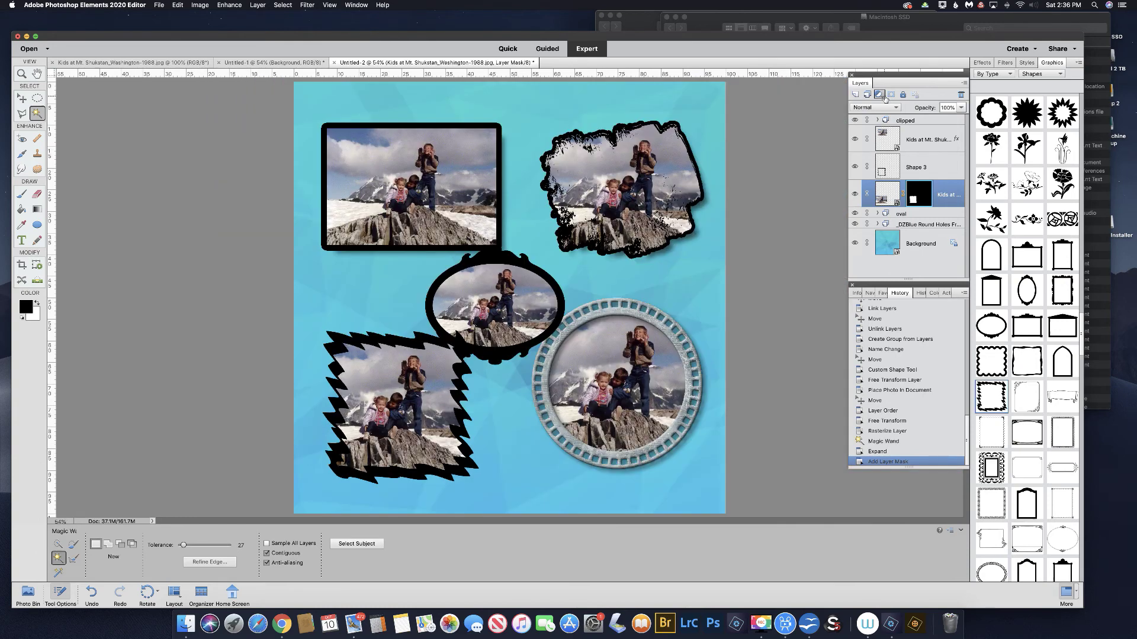
Give the Shape 3 frame a drop shadow with size 37 px, distance 60 px and opacity 58%
left_click(918, 167)
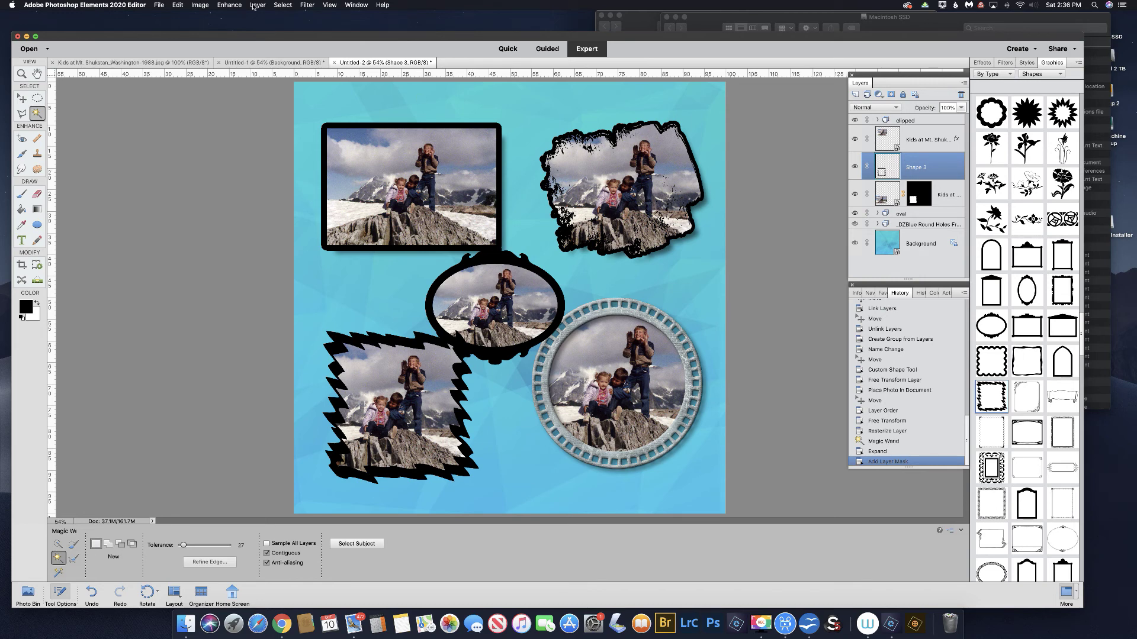
left_click(258, 6)
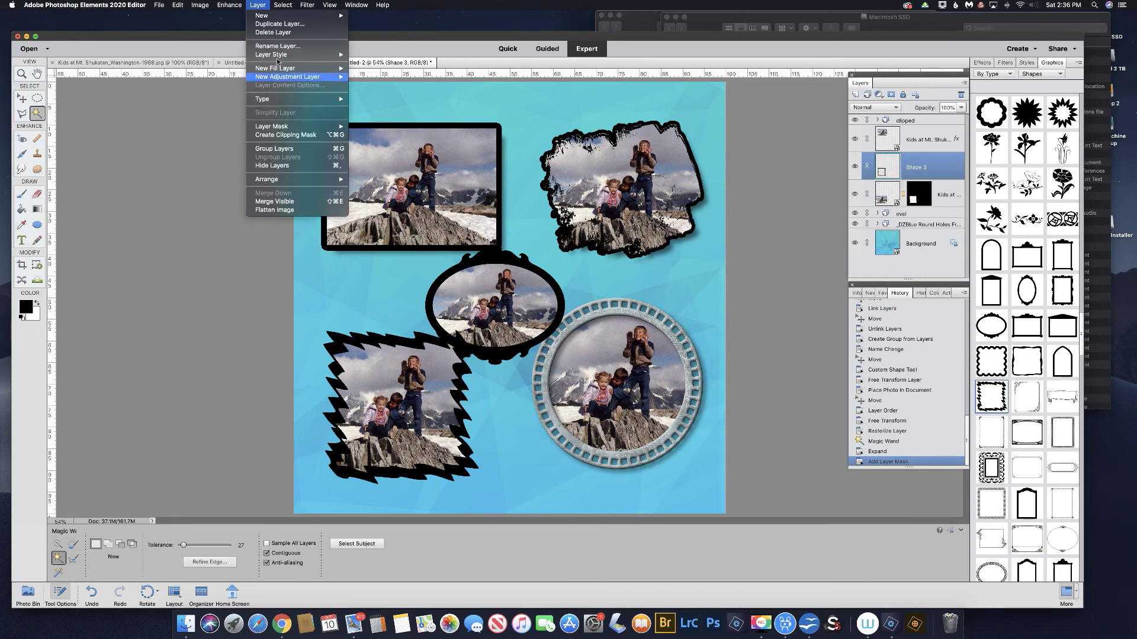
mouse_move(339, 56)
left_click(379, 55)
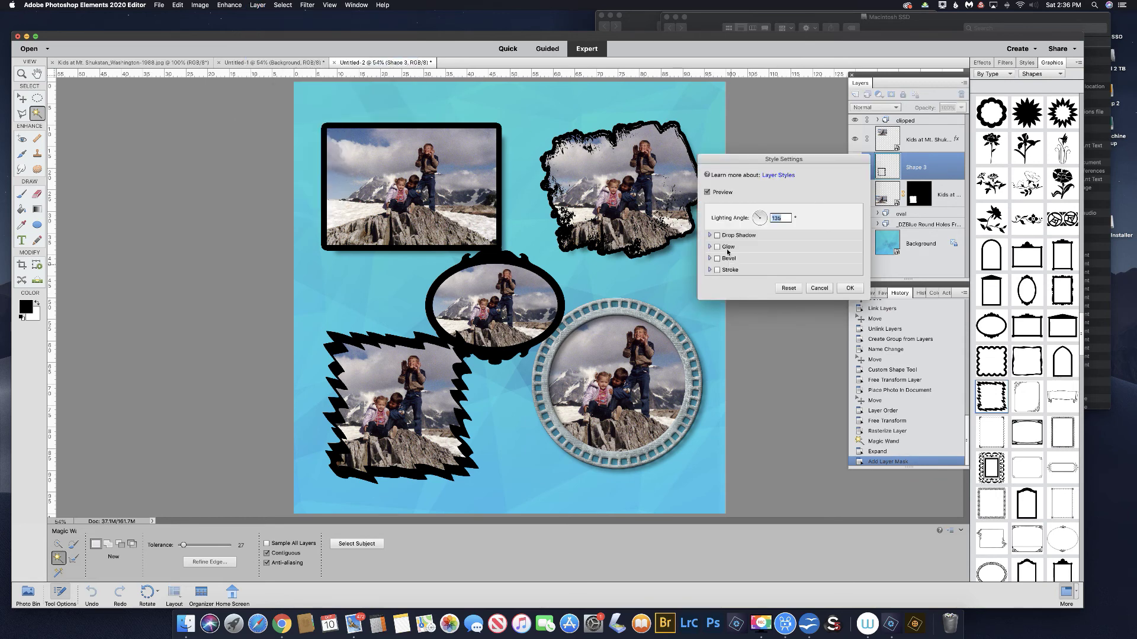
left_click(724, 236)
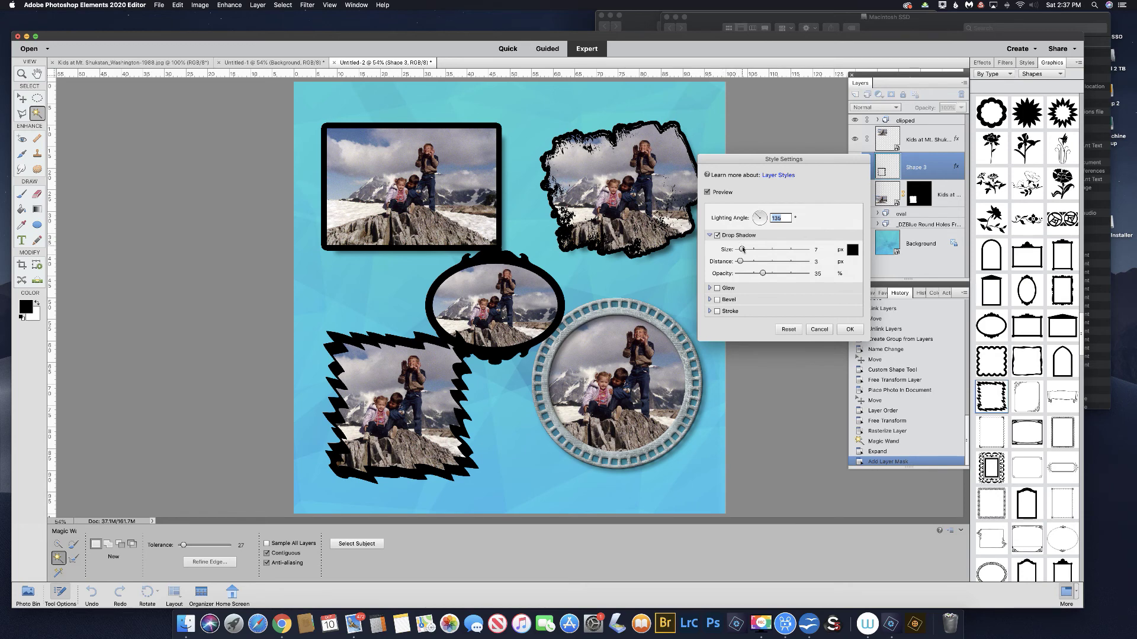
left_click_drag(744, 250, 779, 273)
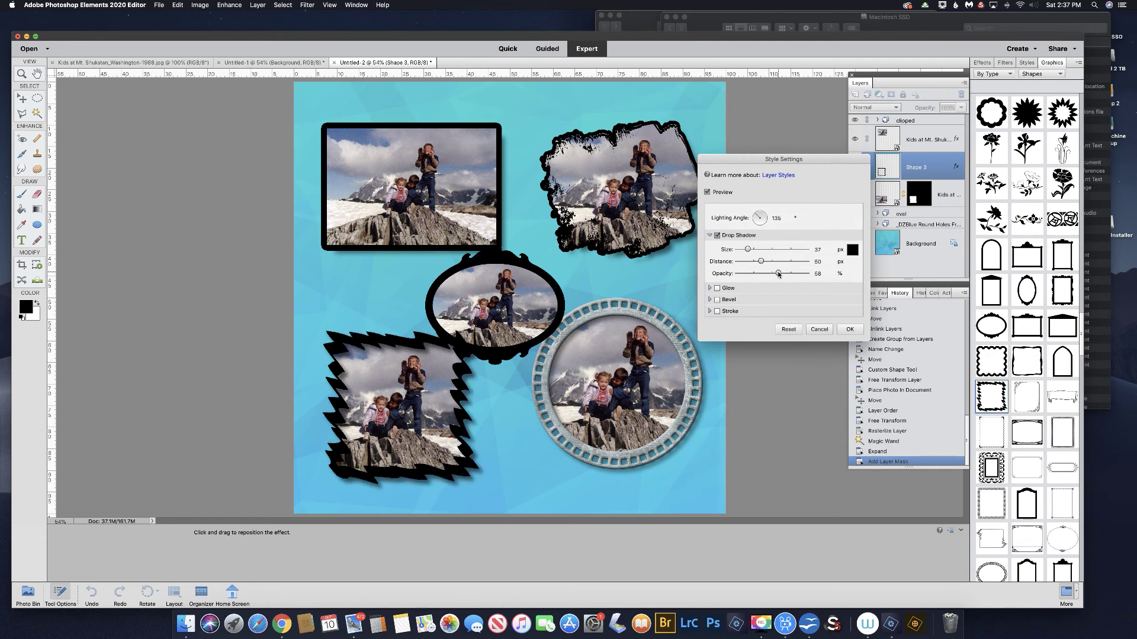
Add an upward bevel of 46 px to the Shape 3 frame and apply the layer style
left_click(718, 300)
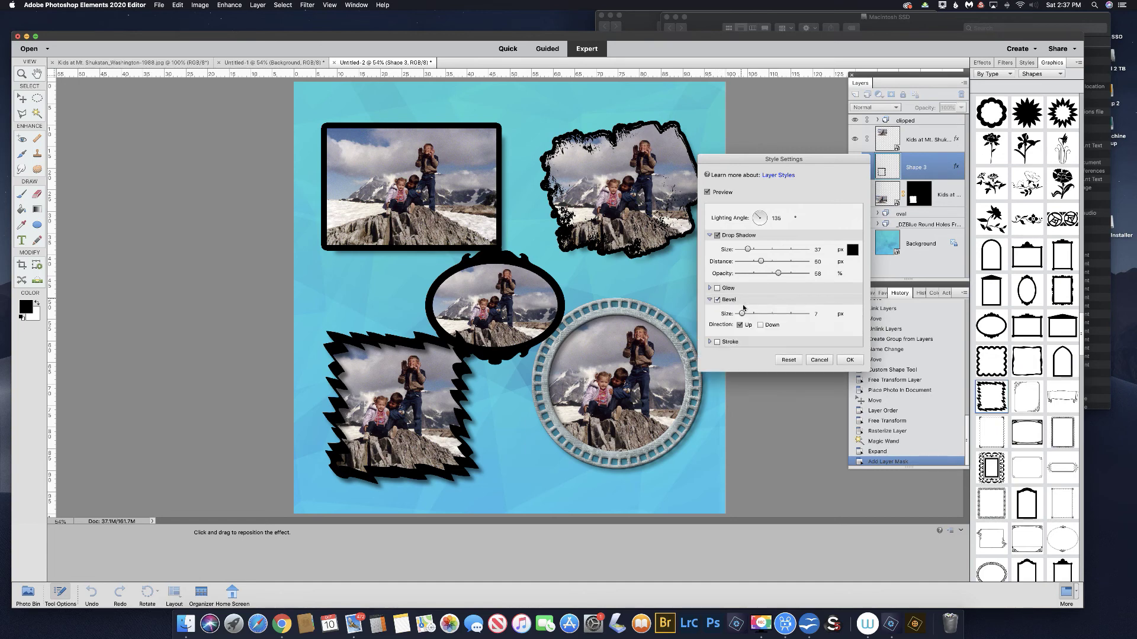
left_click_drag(738, 314, 755, 318)
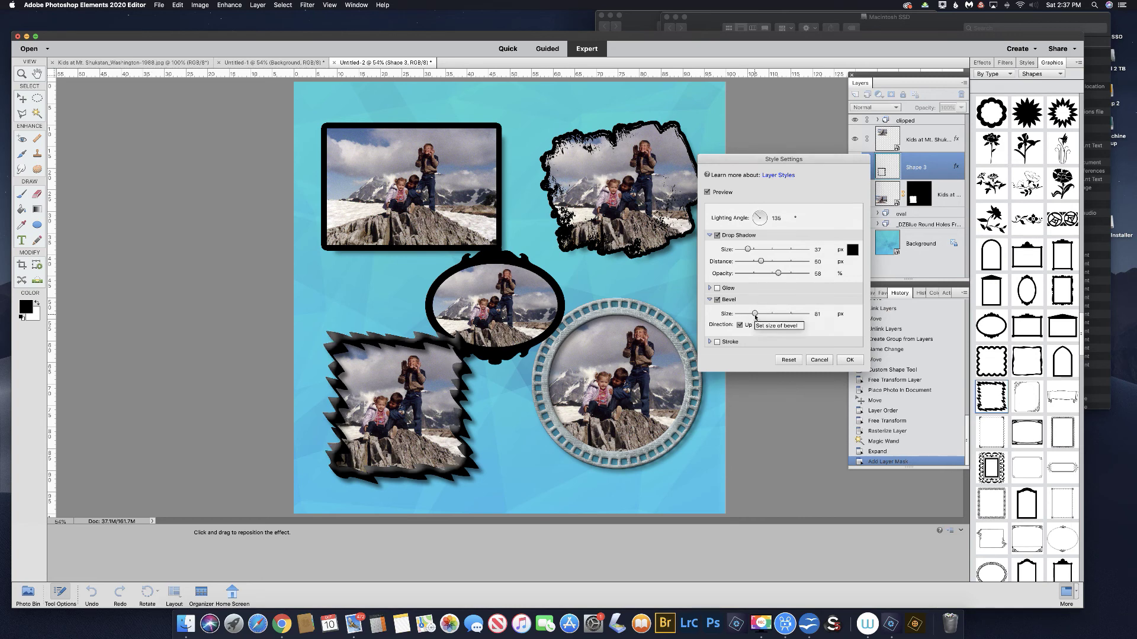
left_click_drag(755, 317, 750, 316)
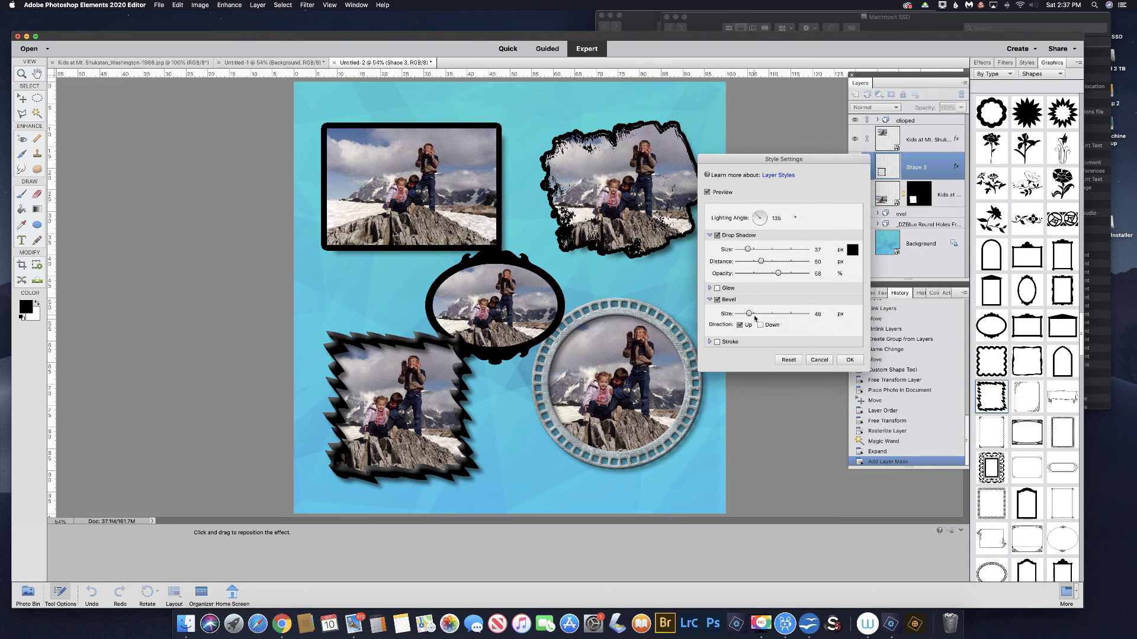
left_click(850, 360)
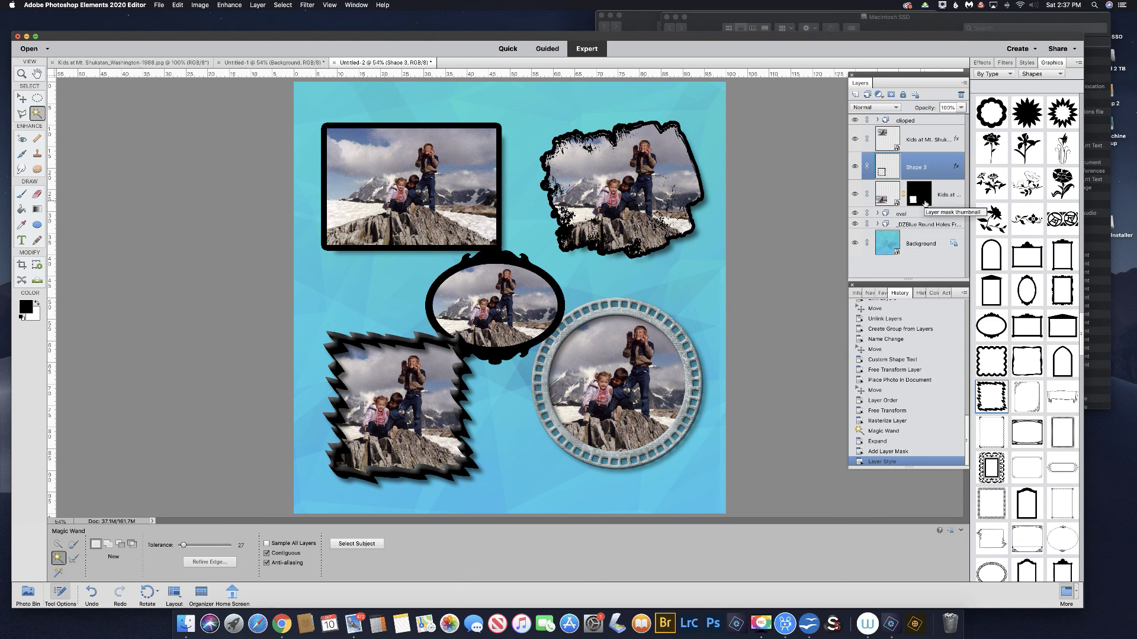
Expand the oval group and copy Shape 3's layer style onto the Shape 2 frame
left_click(878, 213)
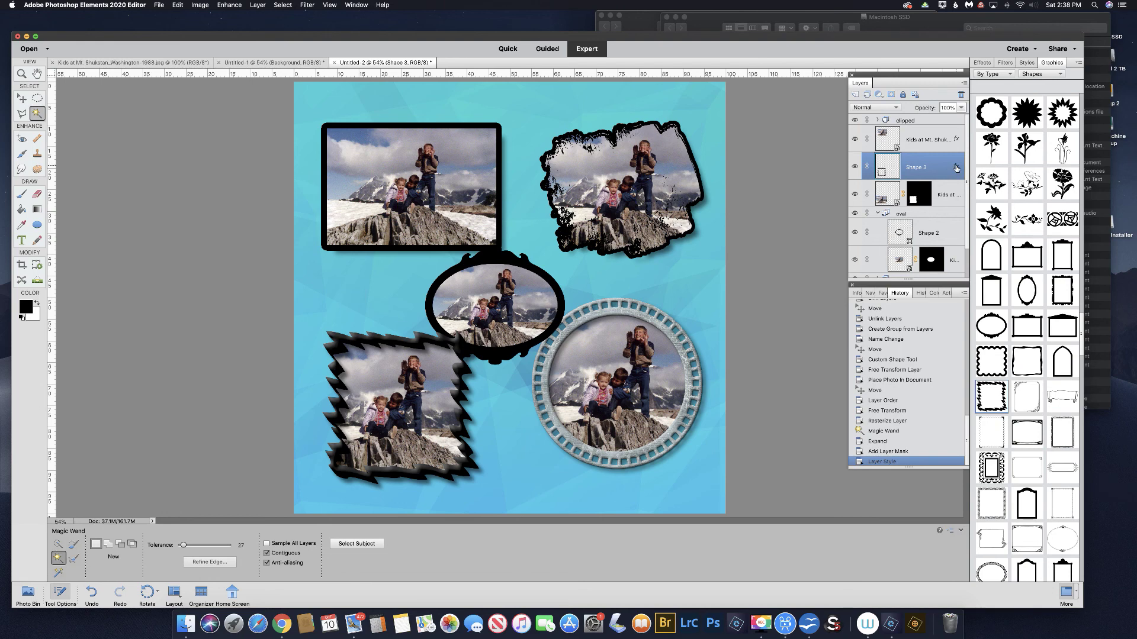
left_click_drag(956, 168, 955, 232)
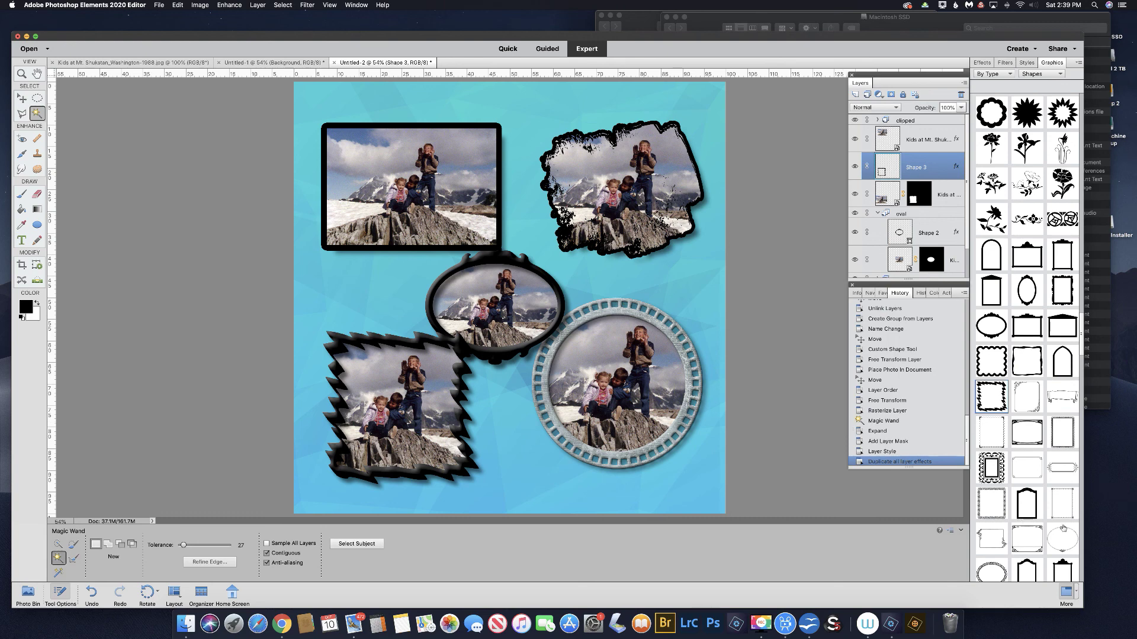
left_click(1103, 604)
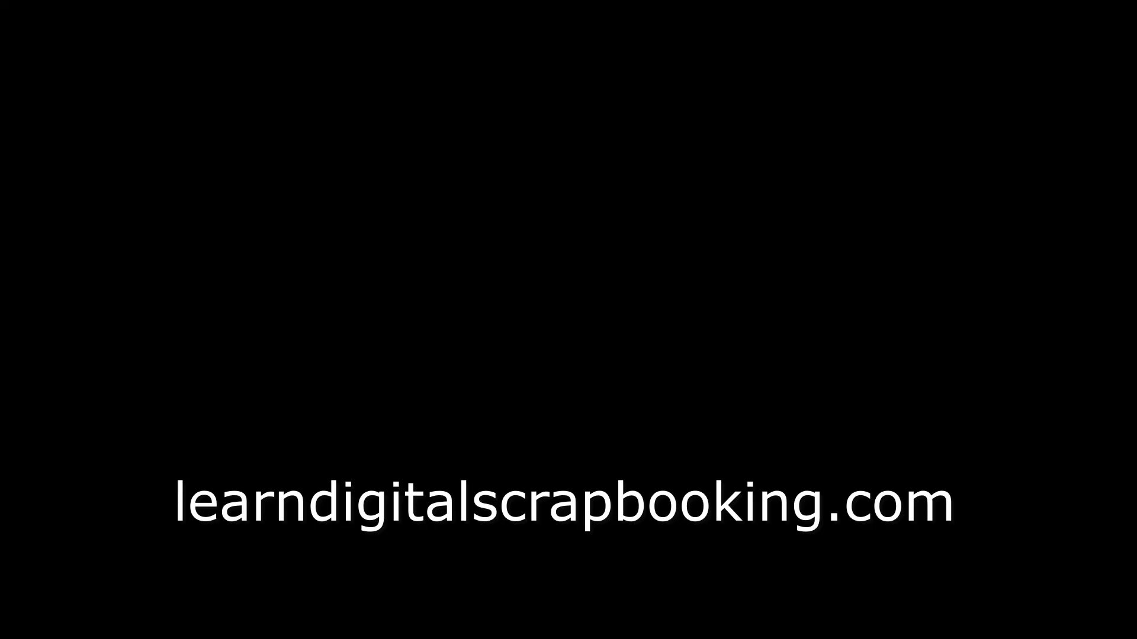